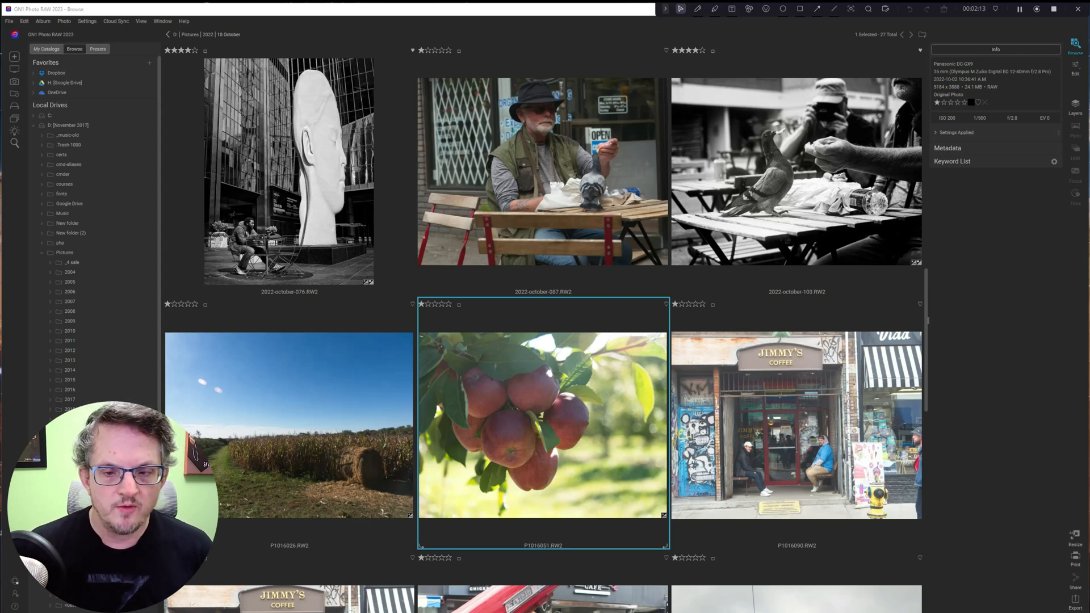
Open the apple photo P1016051.RW2 for editing and choose the ON1 Standard camera profile
left_click(359, 407)
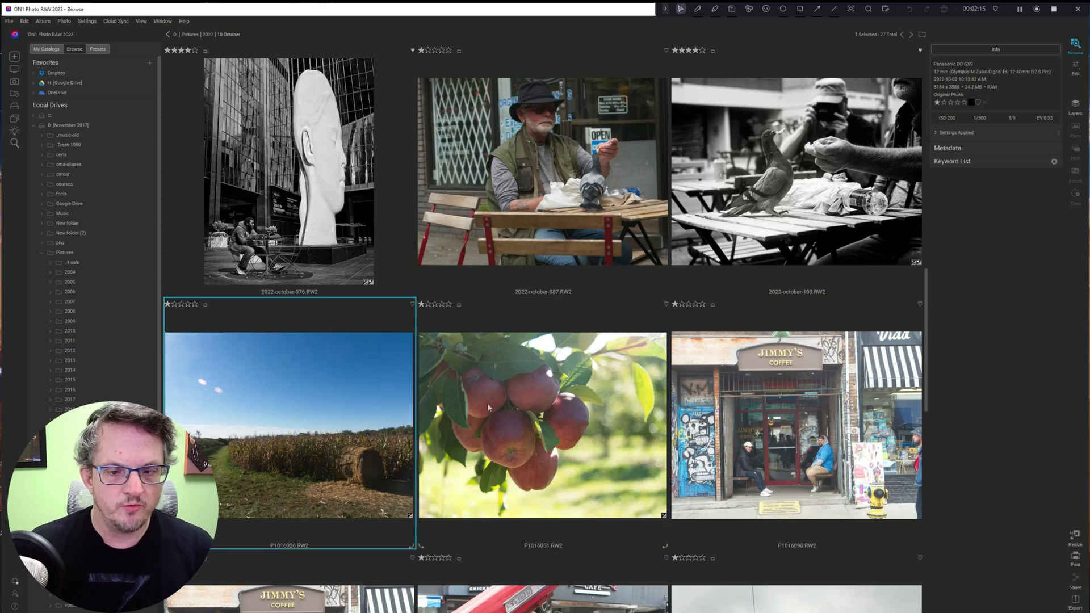
left_click(492, 403)
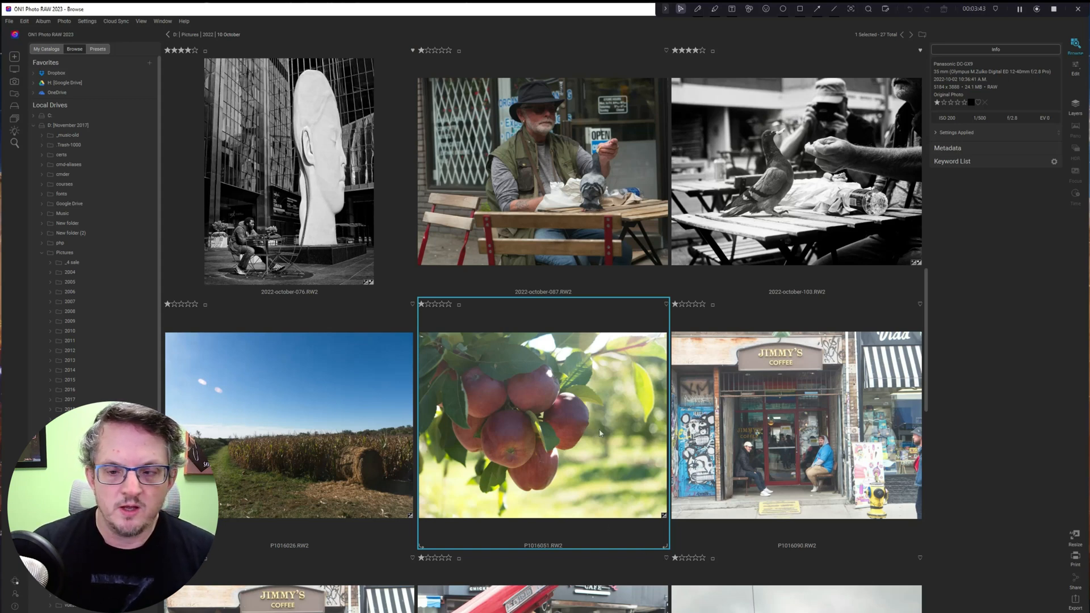
double_click(514, 417)
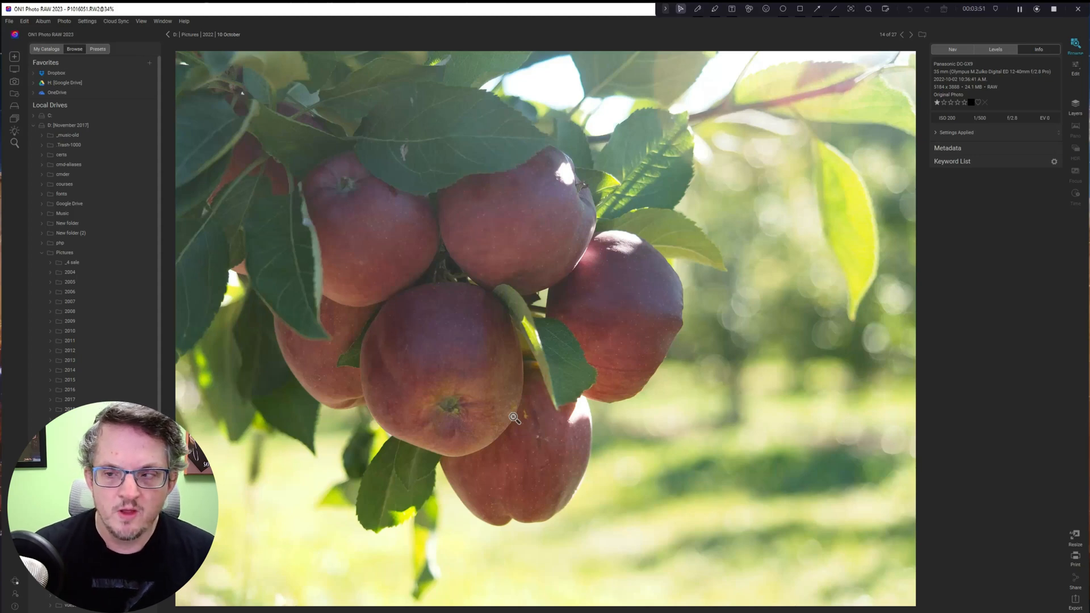
left_click(954, 50)
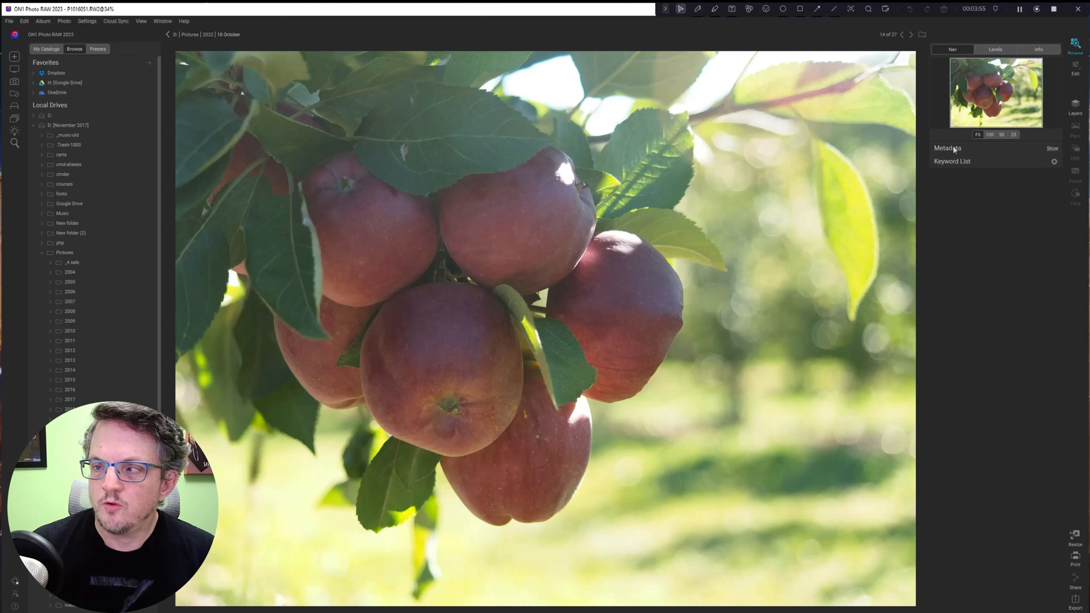
left_click(1076, 67)
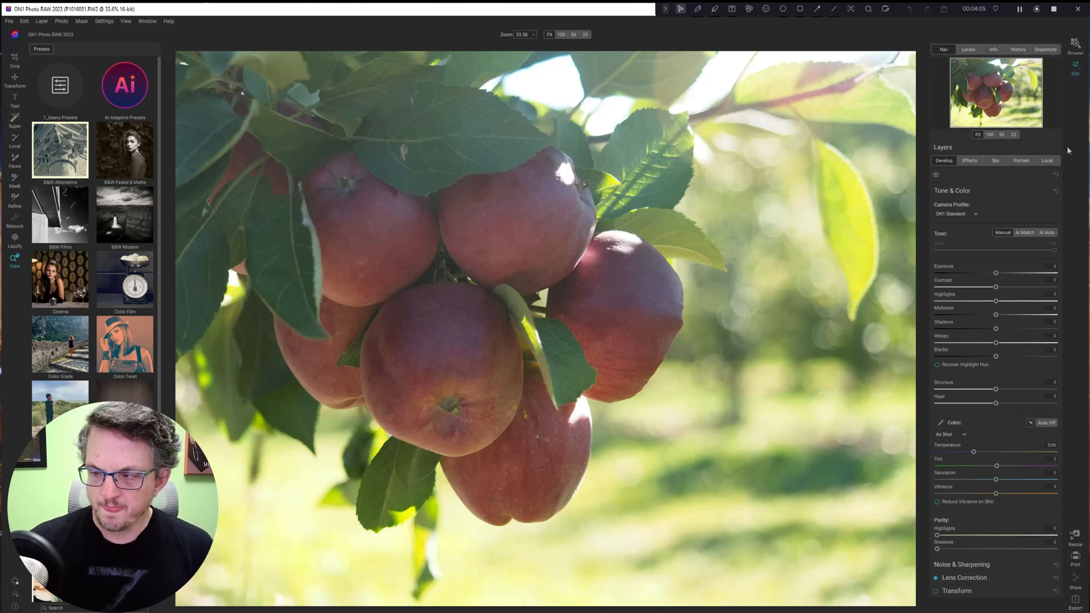
left_click(960, 214)
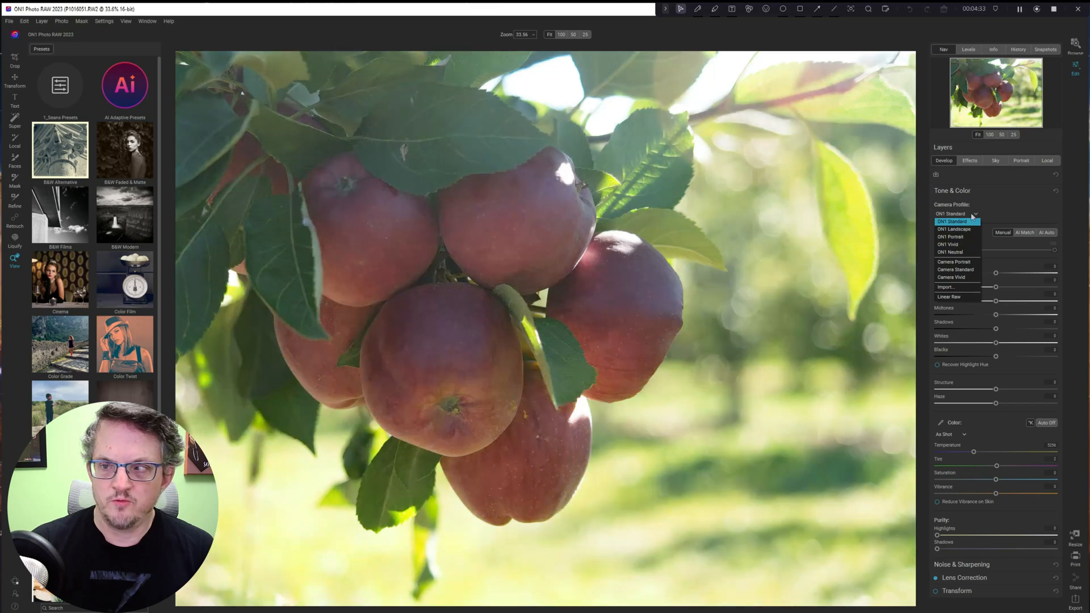
left_click(971, 221)
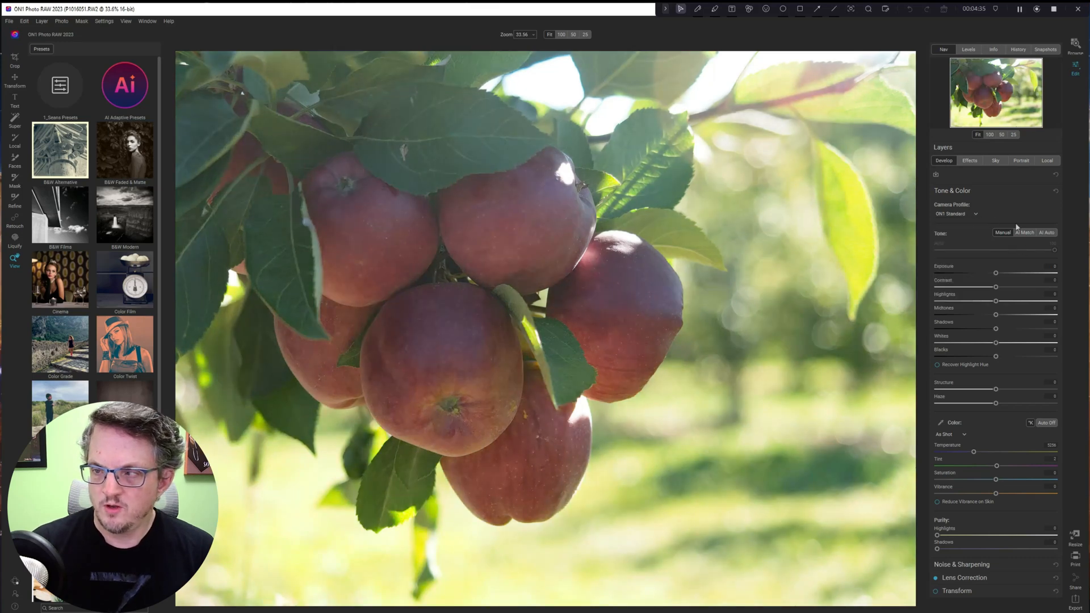
Inspect the central apples and leaf at 100% and set Noise & Sharpening to Both
left_click(1045, 565)
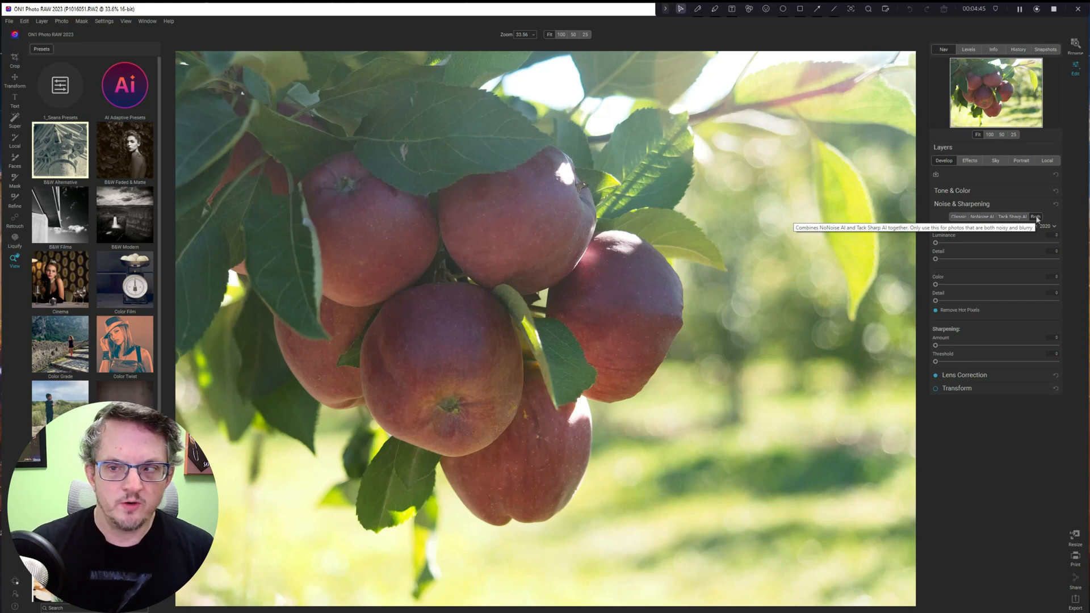
left_click(990, 134)
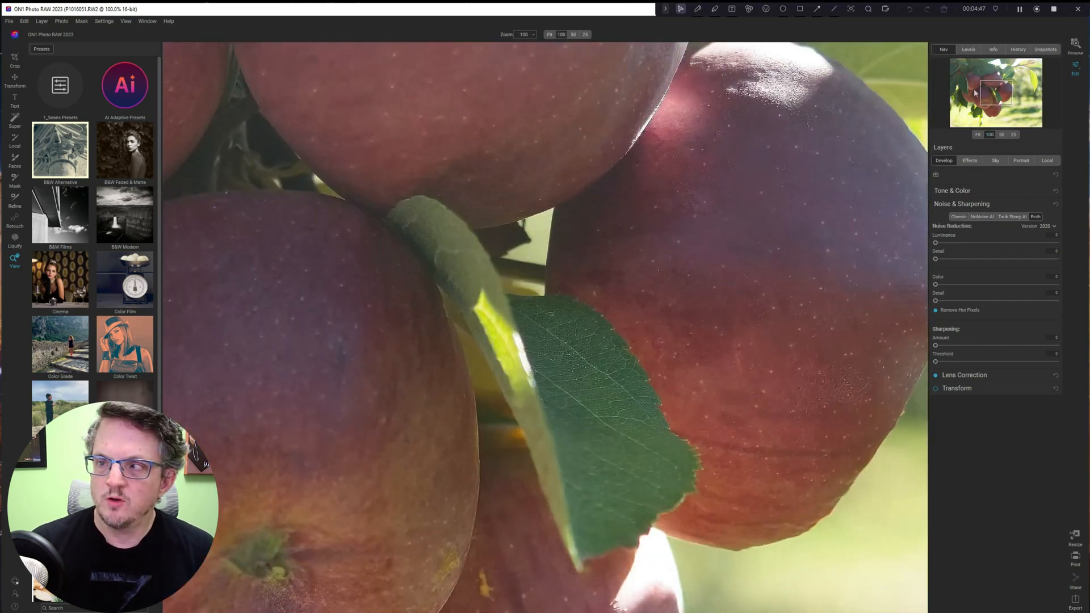
left_click(974, 92)
left_click_drag(752, 306, 636, 369)
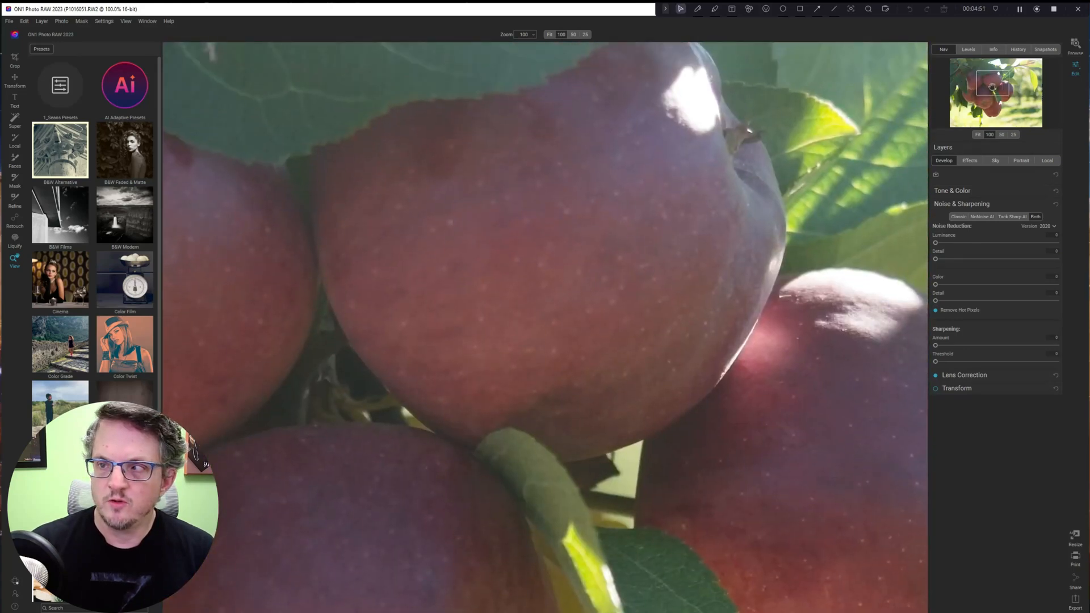
left_click_drag(993, 86, 998, 101)
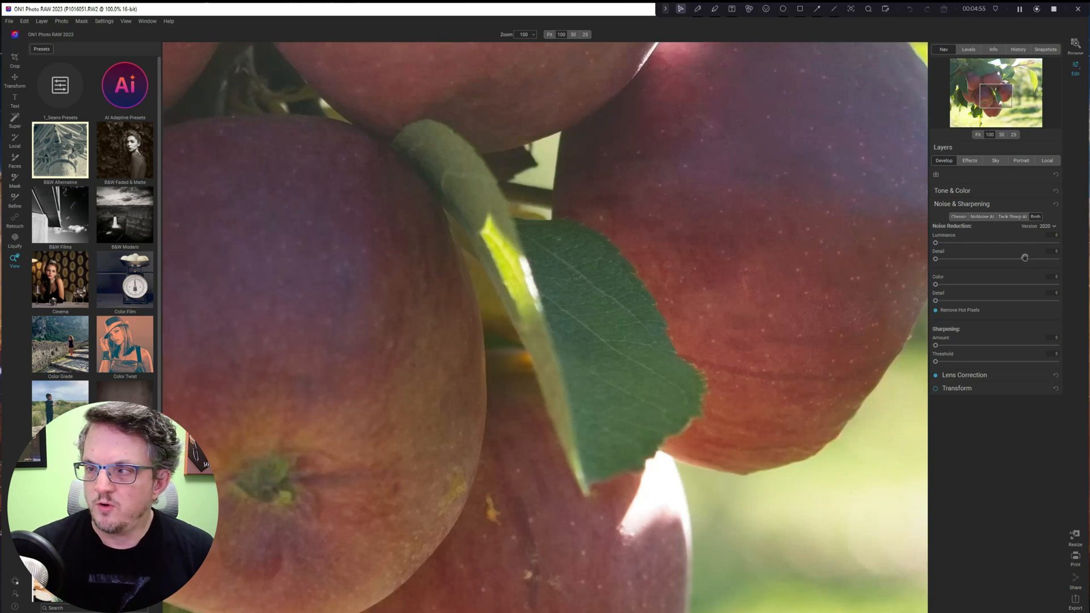
left_click(1037, 218)
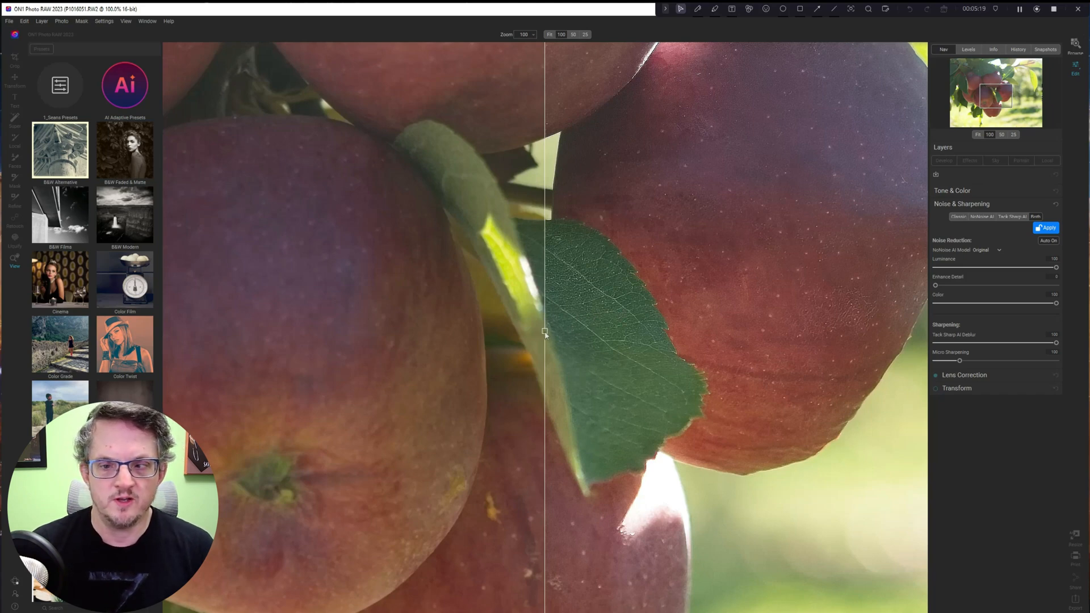
Compare the original and processed apple skin and leaf by sweeping the split preview at fit and 100% zoom
mouse_move(545, 332)
left_mouse_down()
mouse_move(691, 332)
mouse_move(529, 333)
mouse_move(609, 339)
mouse_move(547, 340)
left_mouse_up()
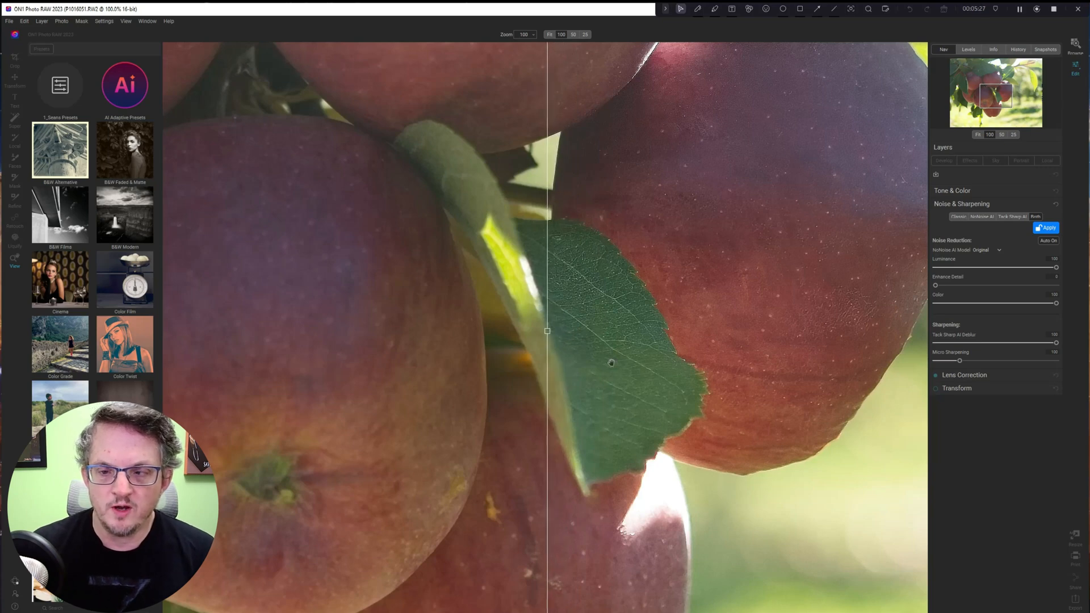
key("ctrl")
key("ctrl")
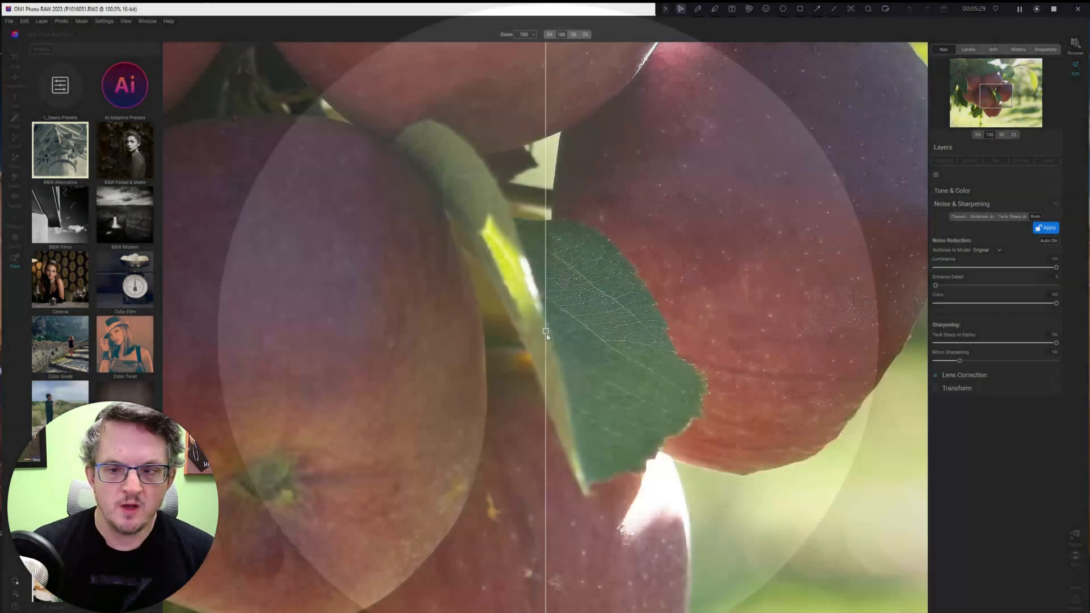
left_click_drag(549, 334, 388, 334)
left_click(368, 331)
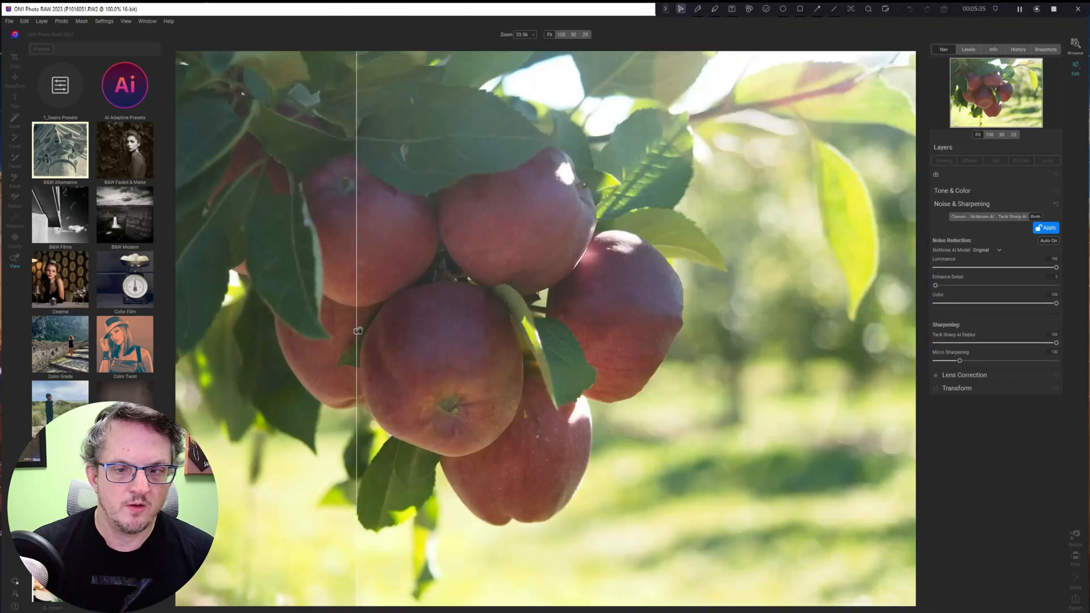
left_click(427, 340)
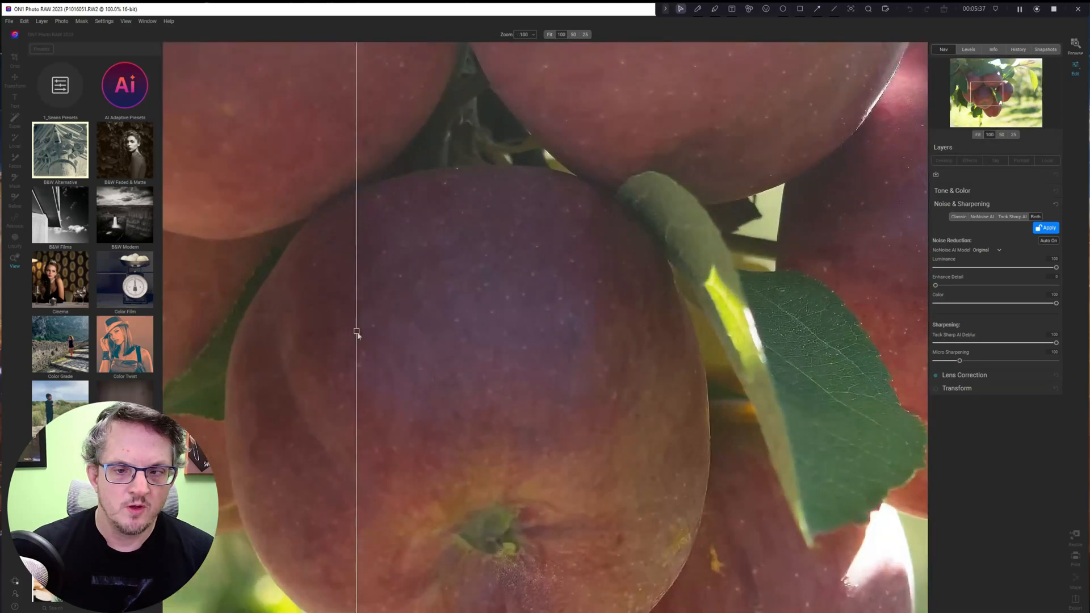
left_click_drag(364, 335, 535, 336)
left_click_drag(472, 345, 386, 336)
left_click_drag(535, 331, 655, 341)
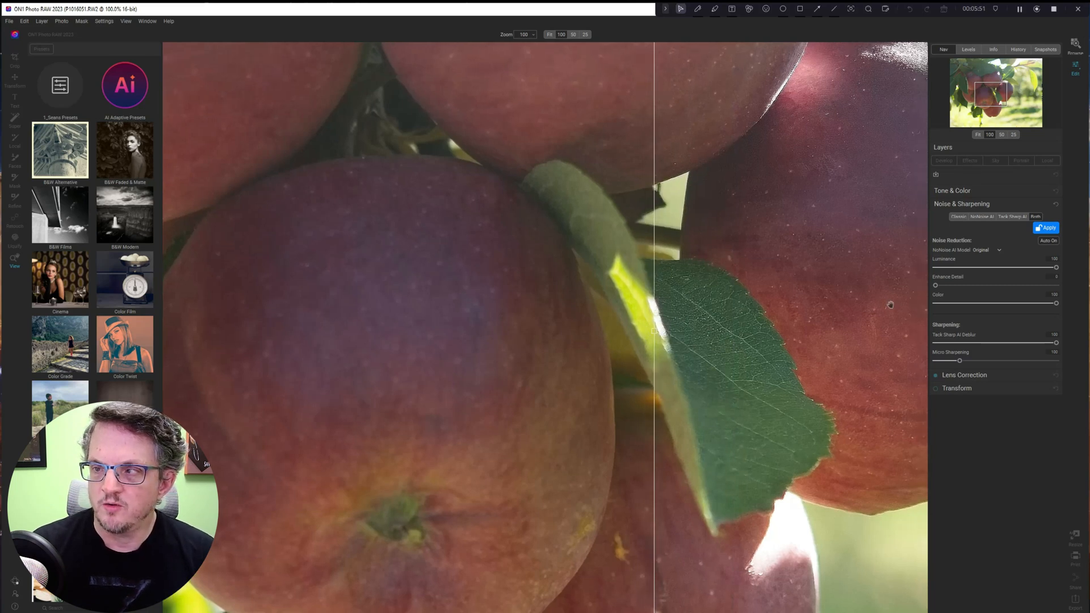
Preview NoNoise AI and Tack Sharp AI separately, comparing each with the original across the leaf
left_click(979, 217)
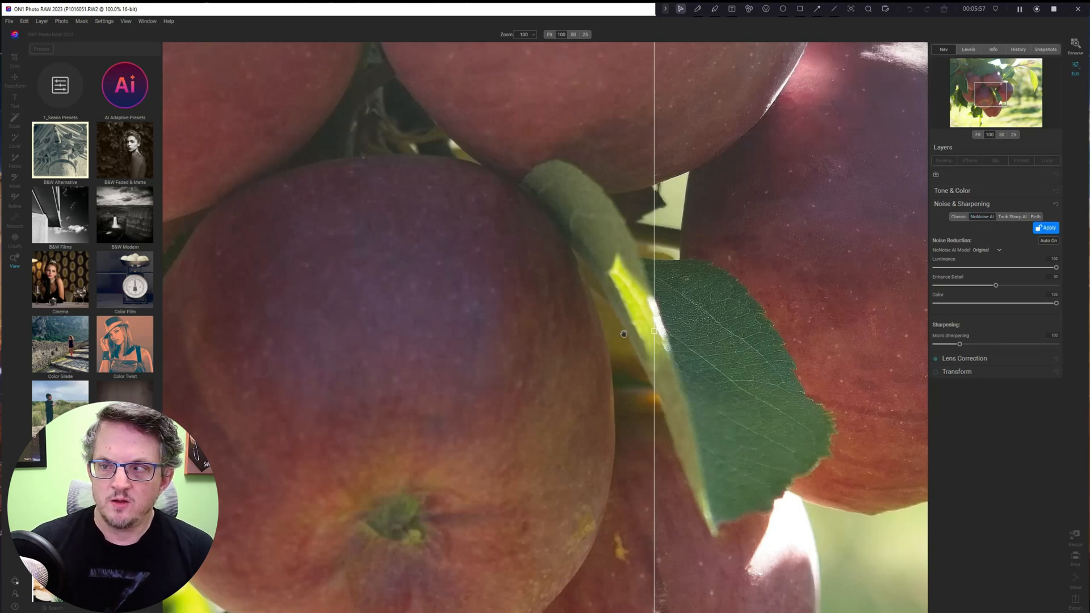
left_click_drag(653, 331, 675, 331)
left_click(1009, 219)
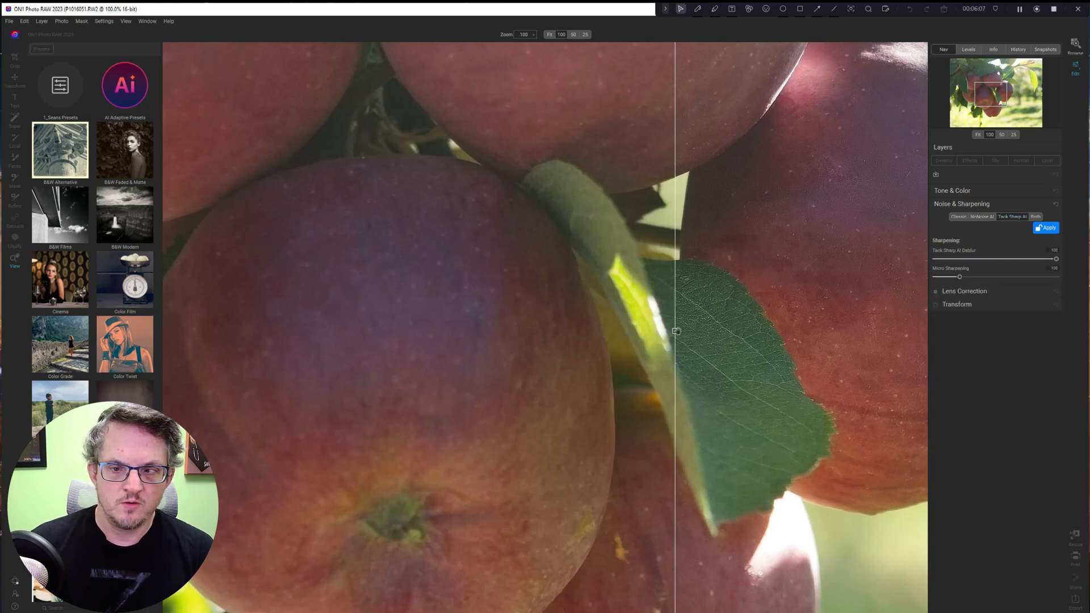
mouse_move(679, 332)
left_mouse_down()
mouse_move(584, 334)
mouse_move(681, 326)
mouse_move(605, 332)
mouse_move(711, 335)
mouse_move(630, 338)
mouse_move(673, 343)
left_mouse_up()
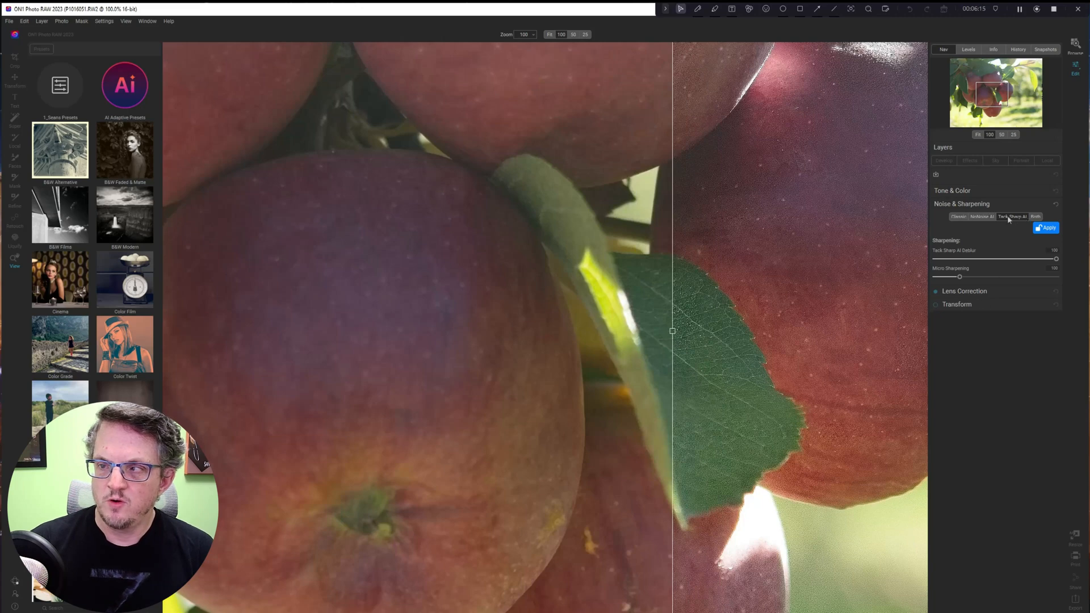
Lower Micro Sharpening to about 20 and Tack Sharp AI Deblur to about 70
left_click_drag(959, 279, 948, 277)
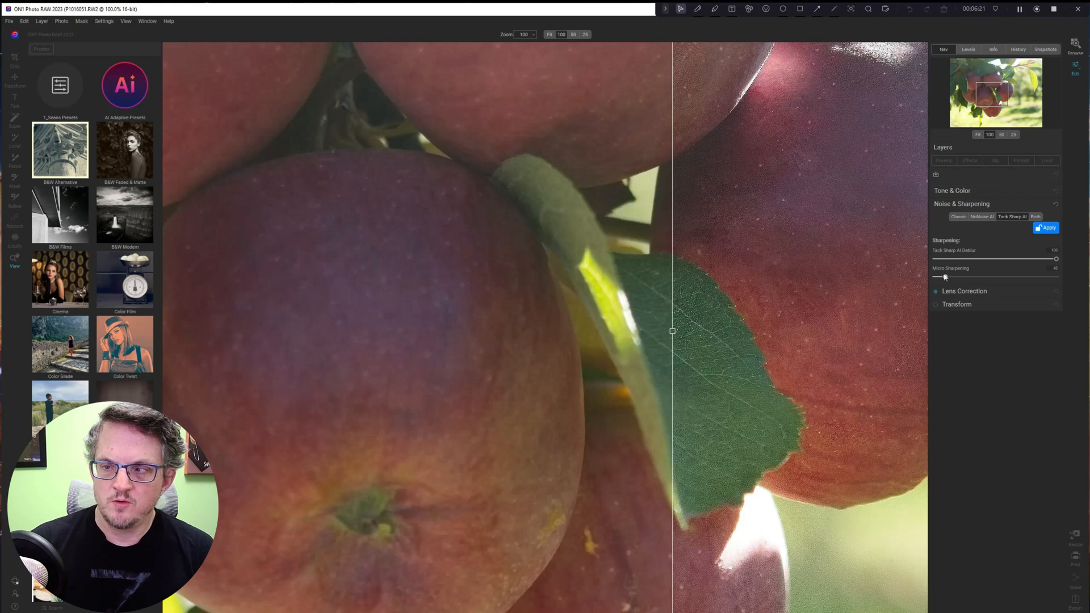
left_click_drag(945, 277, 942, 277)
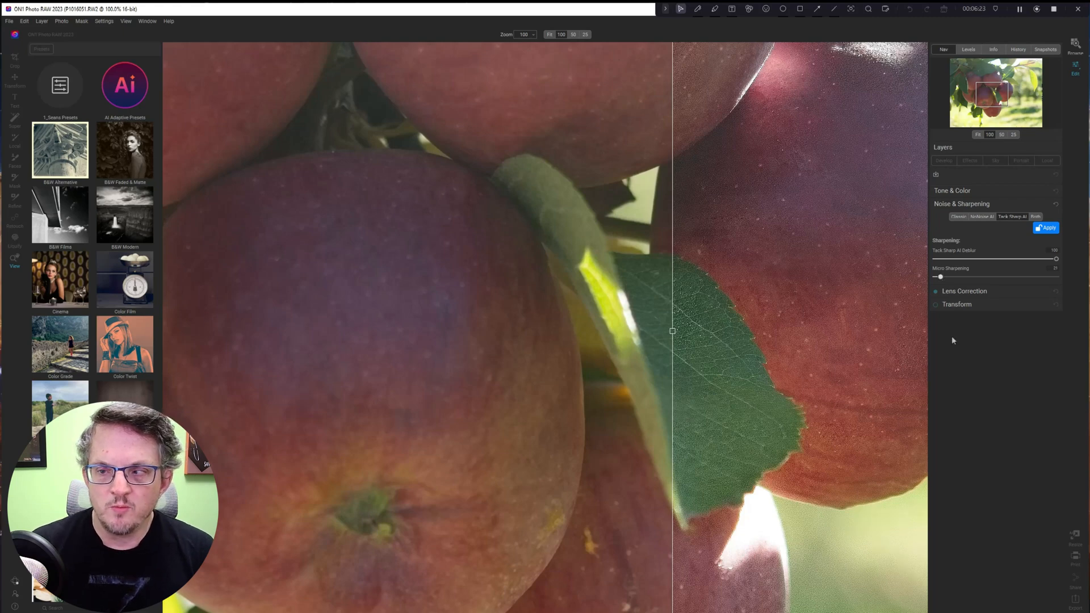
left_click_drag(1057, 260, 1020, 259)
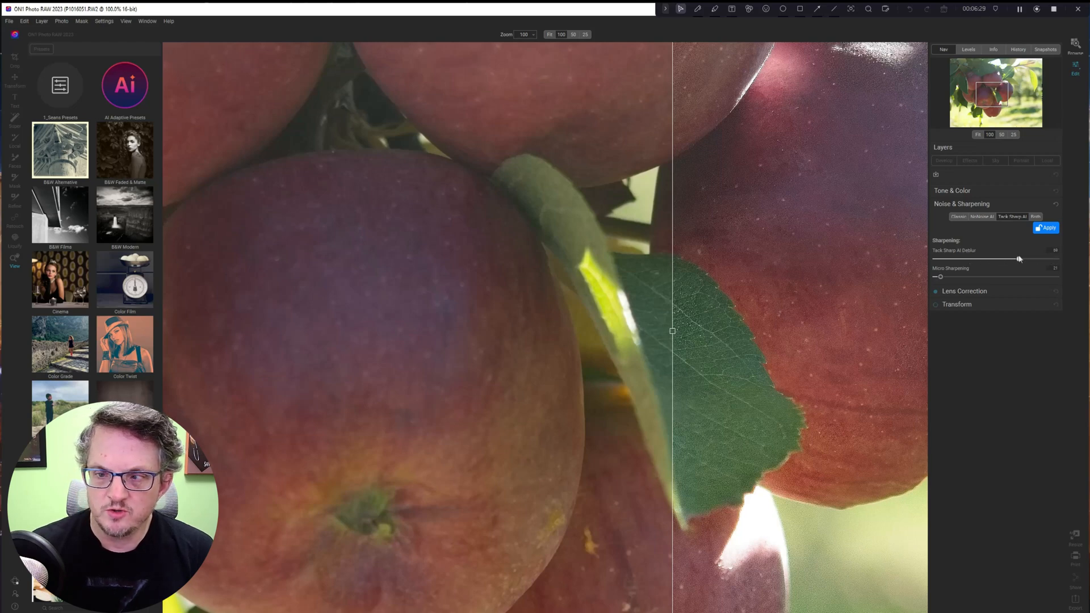
Switch back to NoNoise AI and compare its result with the original on the leaf
left_click(983, 218)
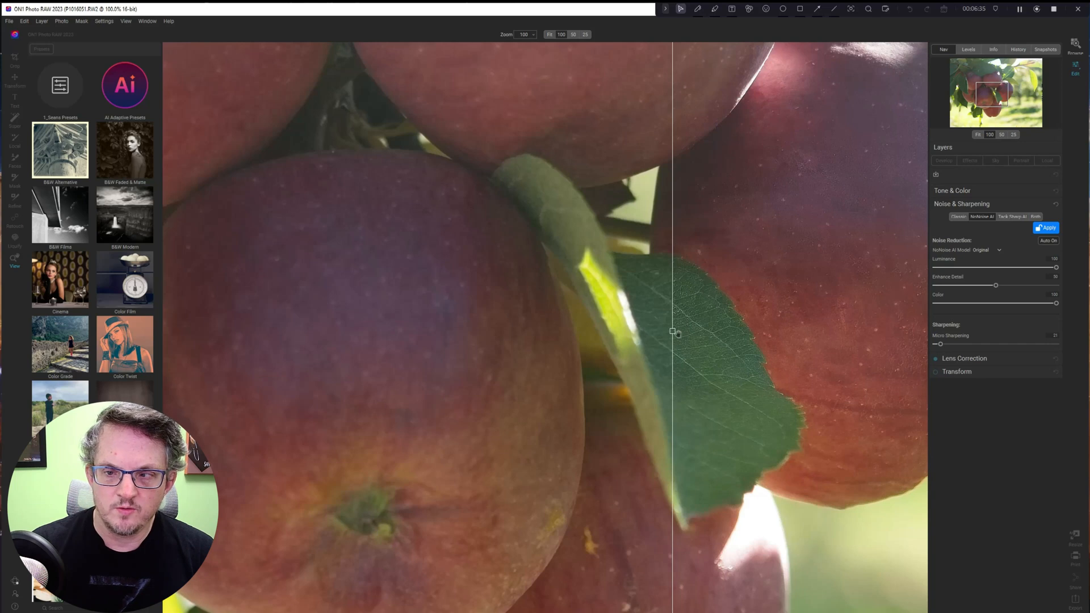
mouse_move(673, 331)
left_mouse_down()
mouse_move(759, 334)
mouse_move(623, 337)
mouse_move(676, 338)
left_mouse_up()
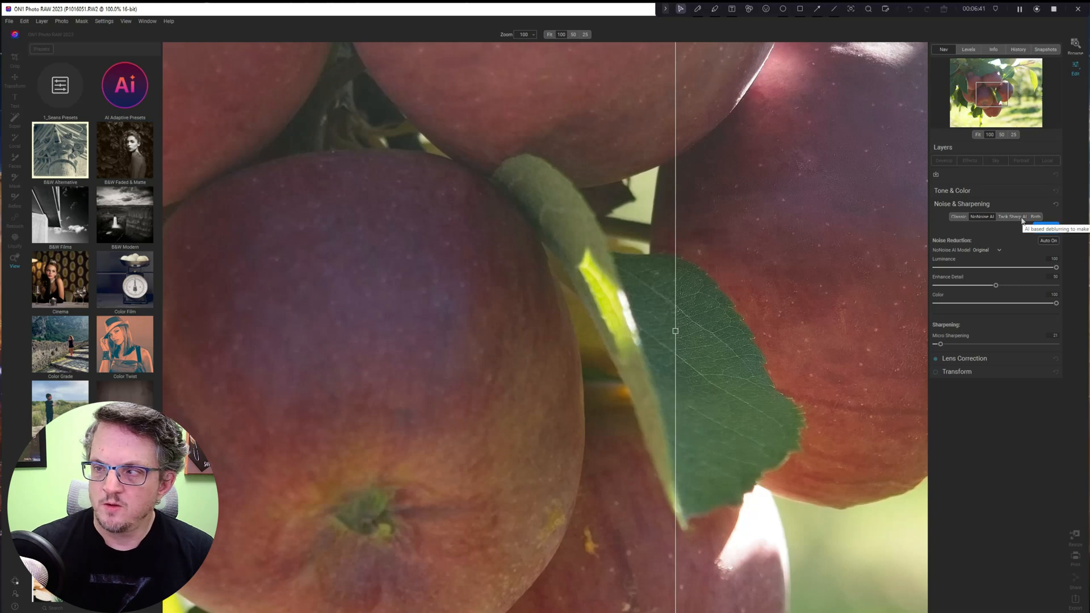
left_click(1049, 228)
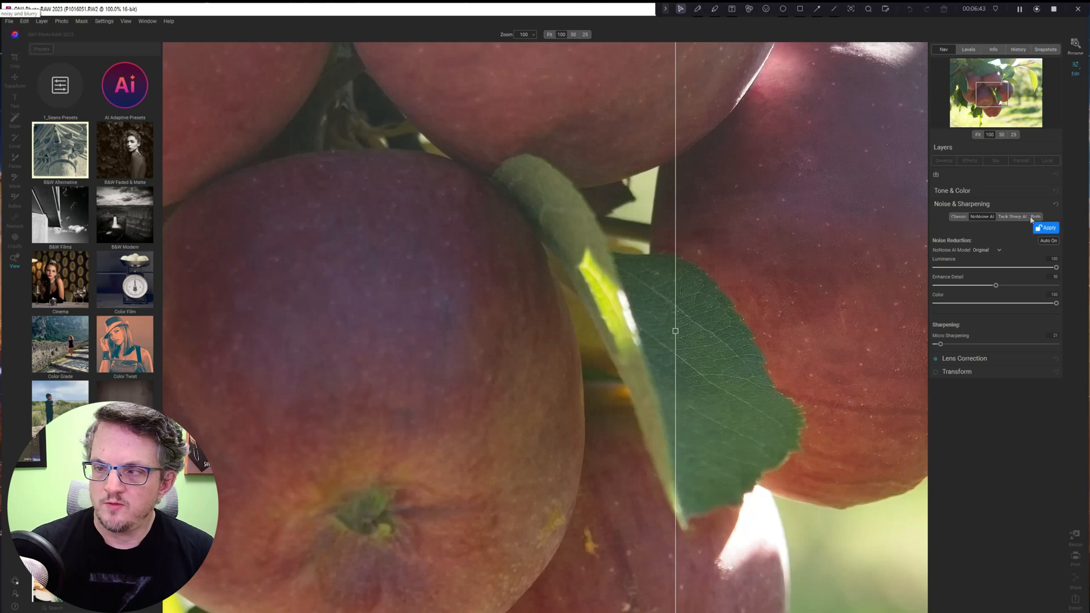
Set noise reduction and sharpening to Both, check the split comparison on the leaf, and apply the processing
left_click(1034, 218)
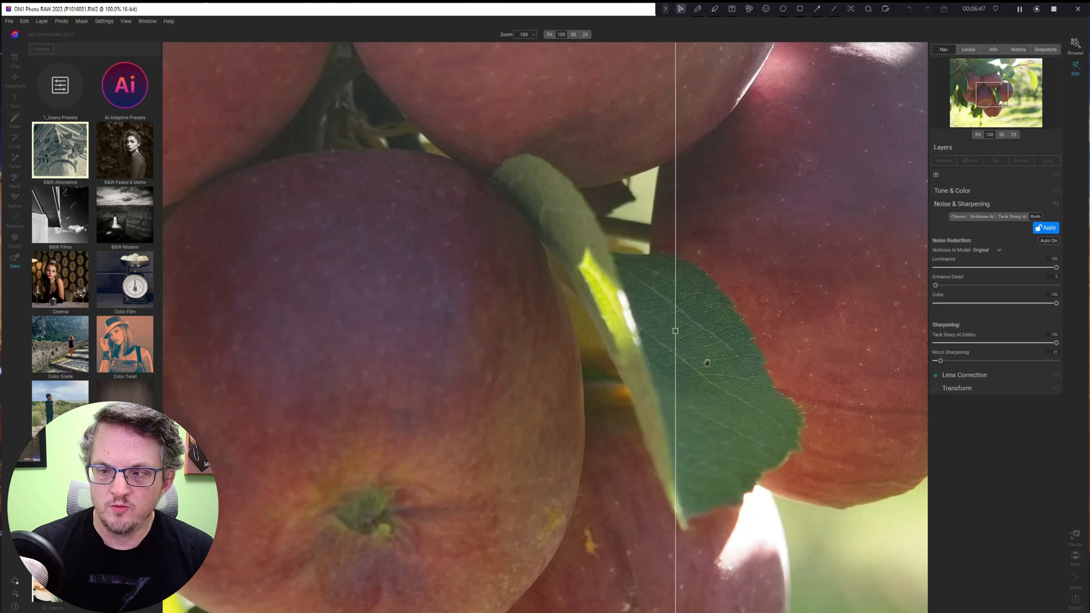
left_click_drag(675, 332, 648, 332)
left_click_drag(706, 349, 638, 352)
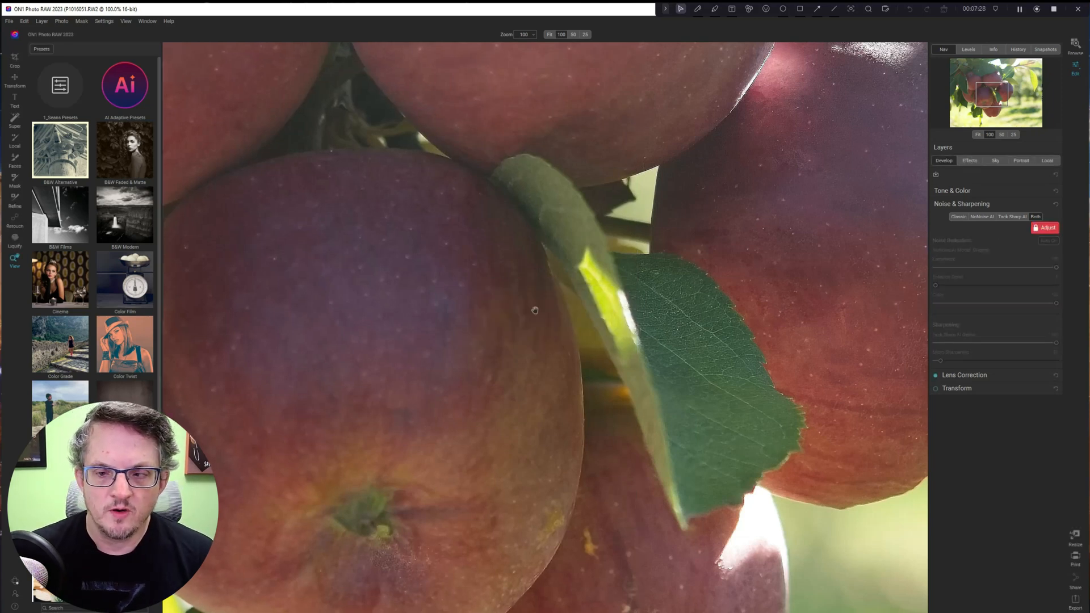
Fit the whole photo in view, try AI Auto toning, and switch the tone adjustment to AI Match
left_click(980, 136)
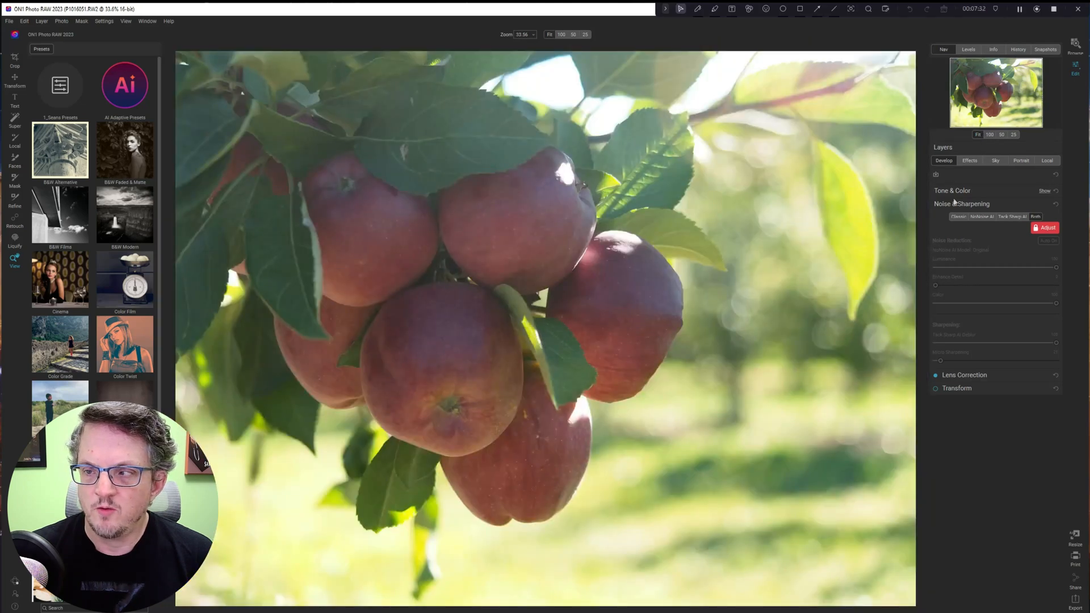
left_click(1044, 191)
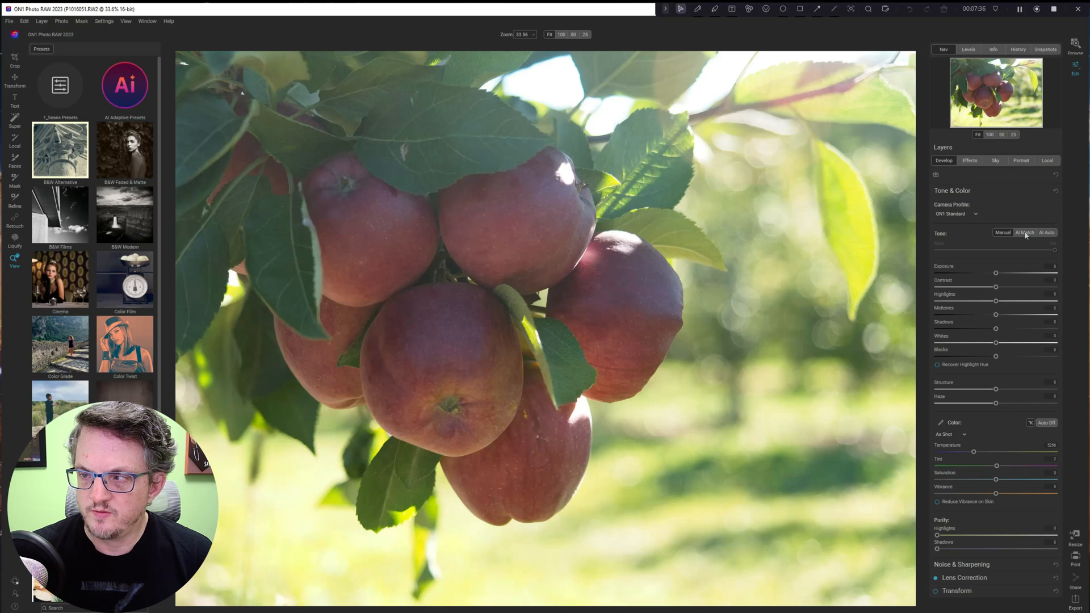
left_click(1052, 233)
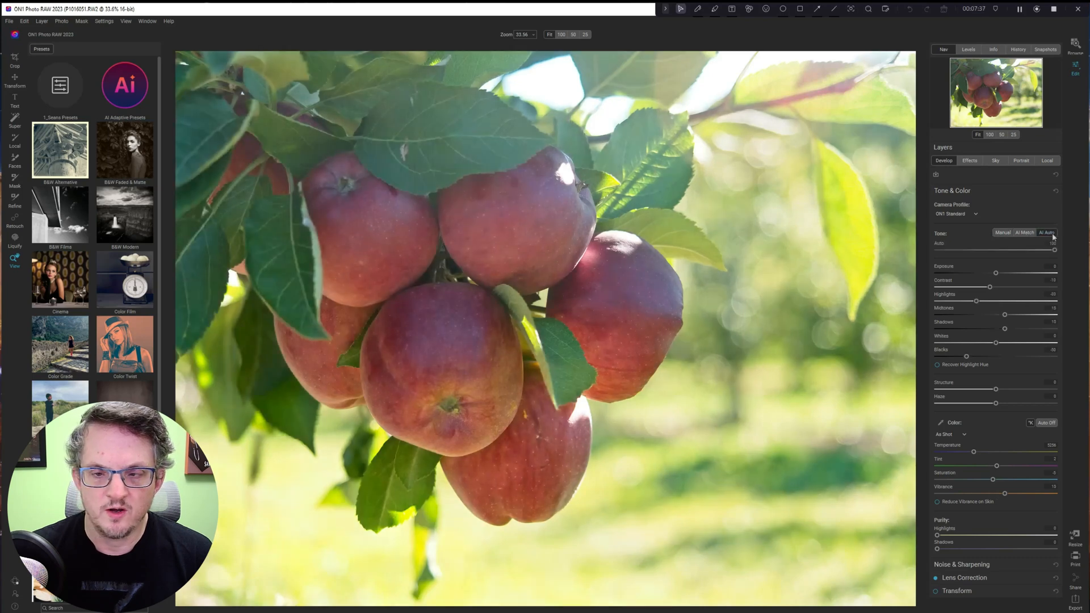
left_click(1024, 233)
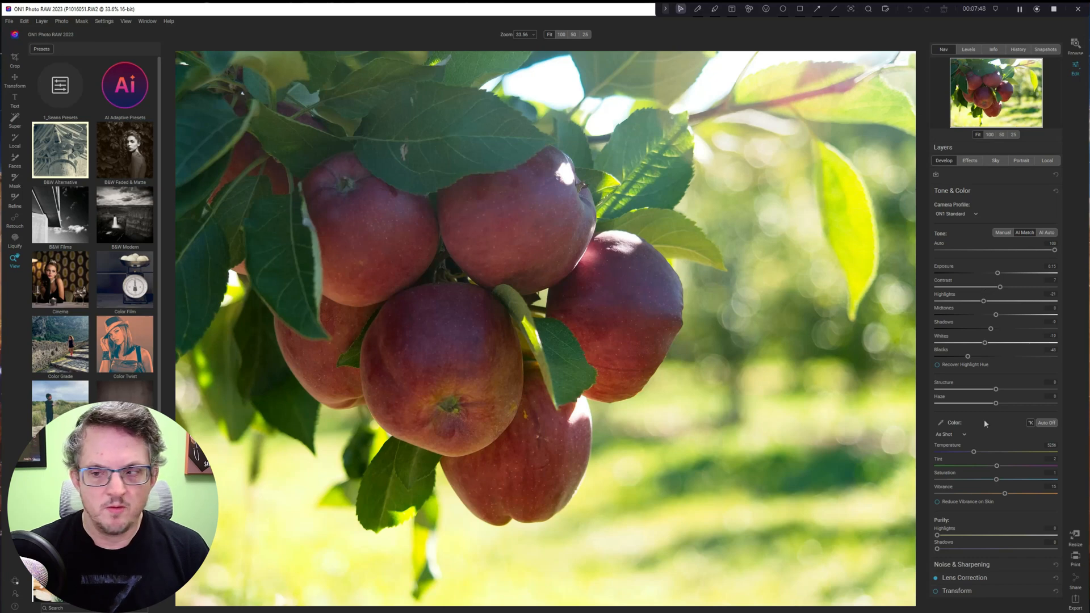
Try a Haze value of about -40, reset it, and cool the color temperature slightly
left_click_drag(996, 404, 968, 405)
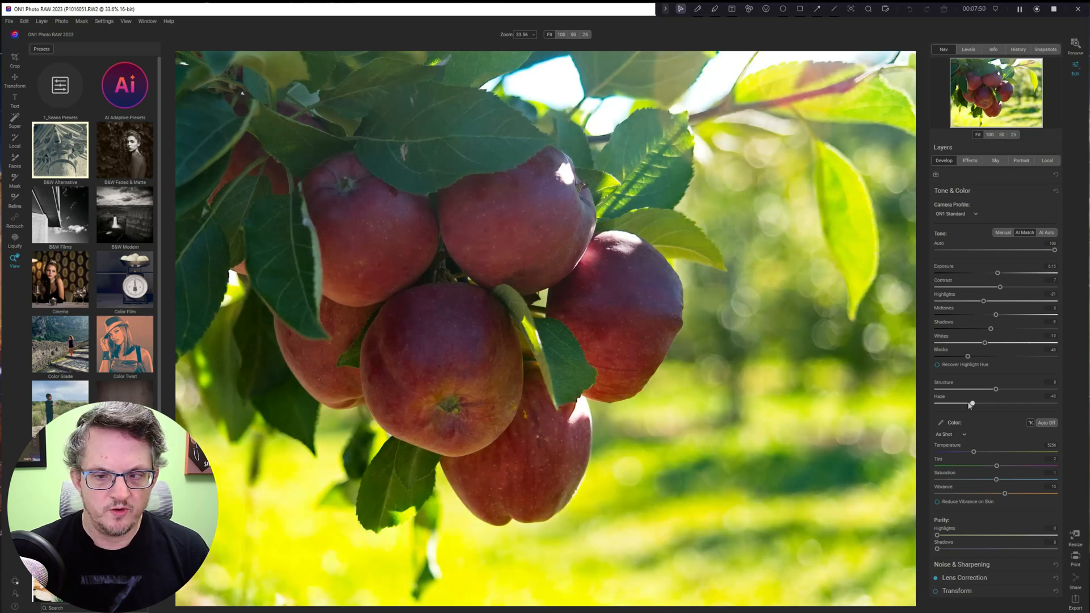
double_click(940, 397)
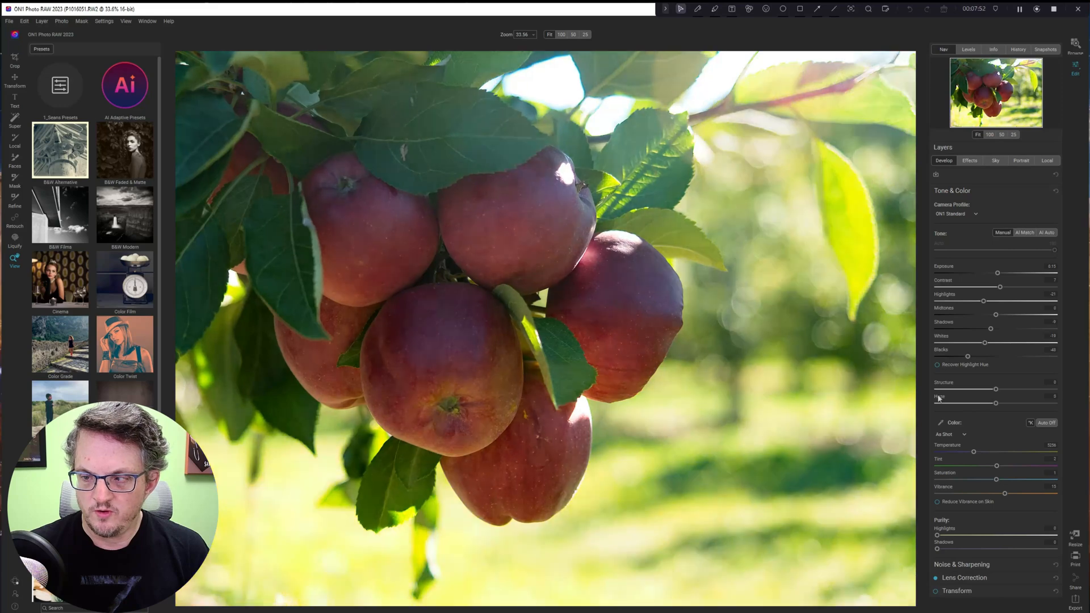
left_click_drag(974, 453, 970, 453)
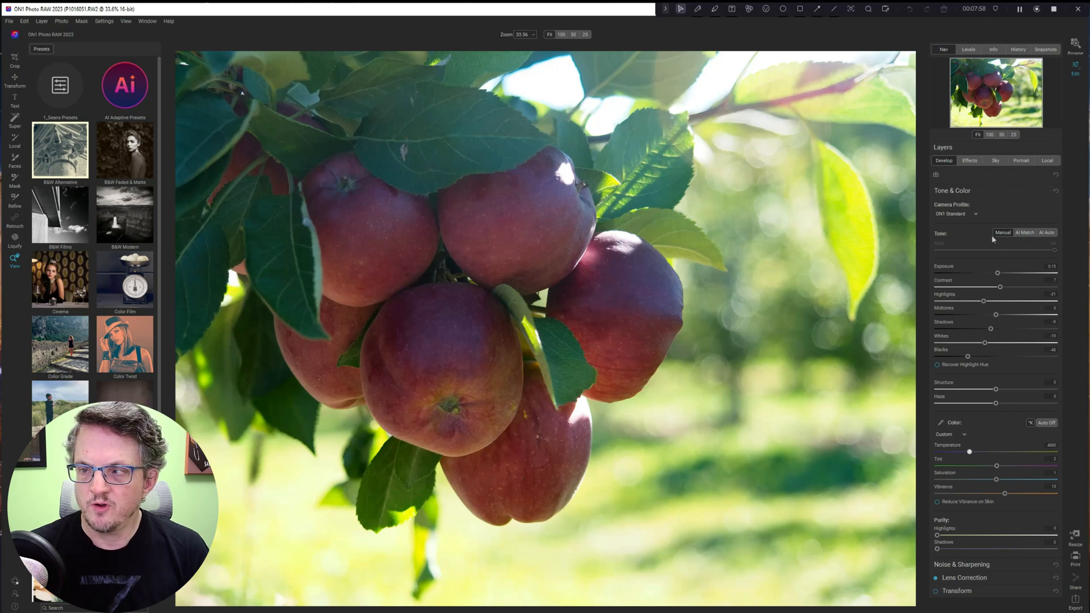
In Effects, select all six apples in the cluster with the Super Select AI tool, adding them one after another
left_click(971, 160)
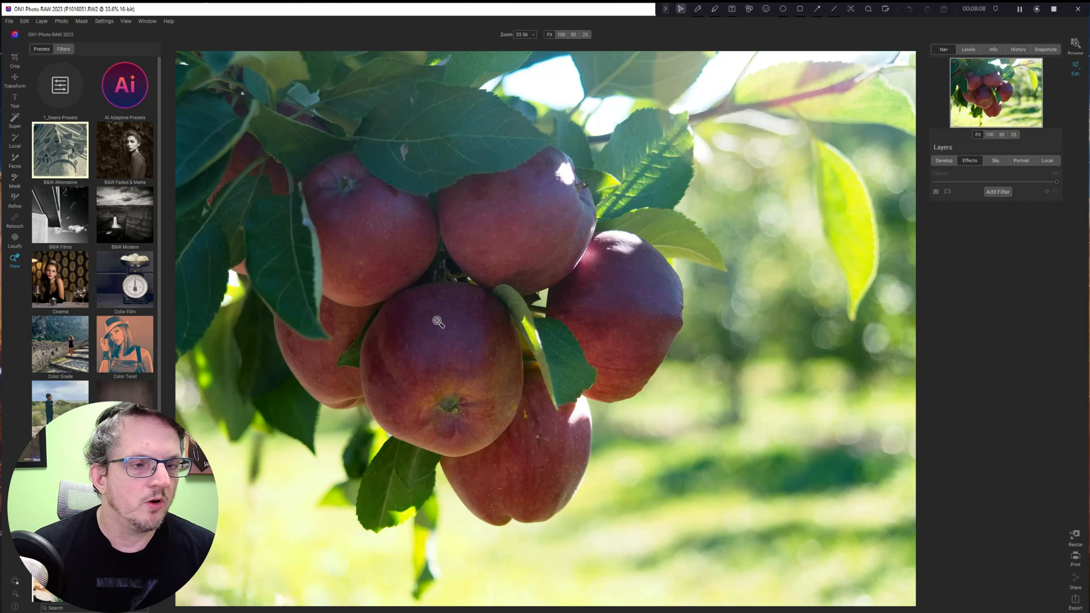
left_click(15, 121)
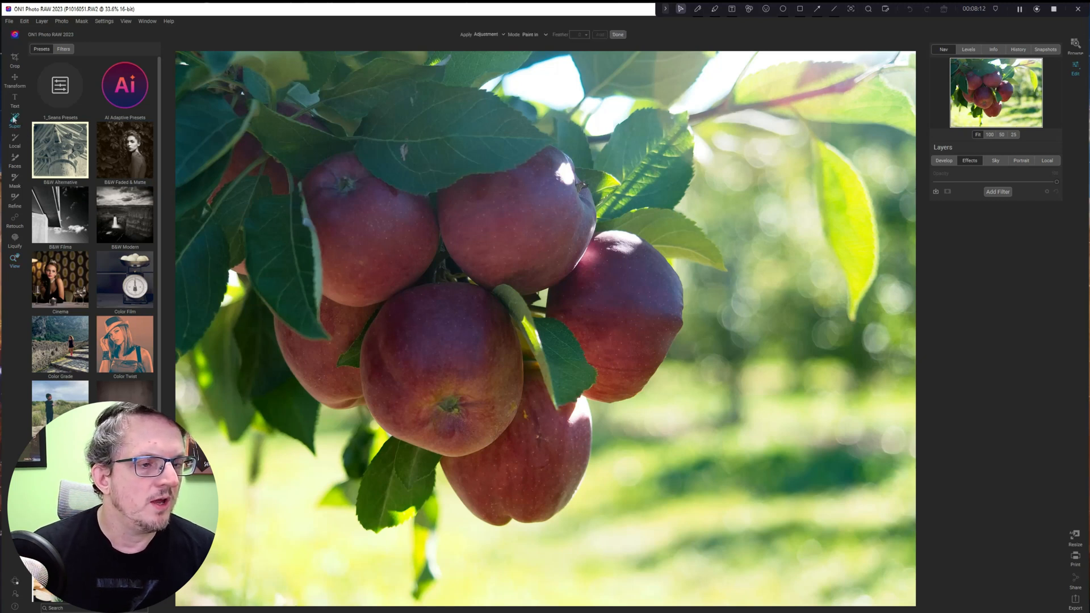
left_click_drag(316, 202, 393, 243)
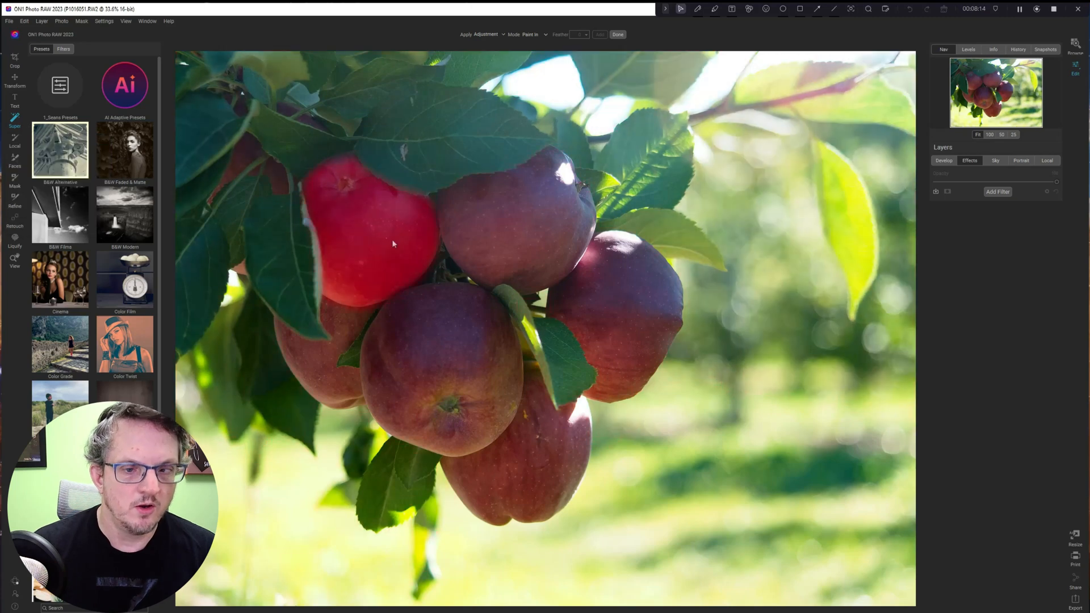
left_click_drag(466, 194, 490, 236)
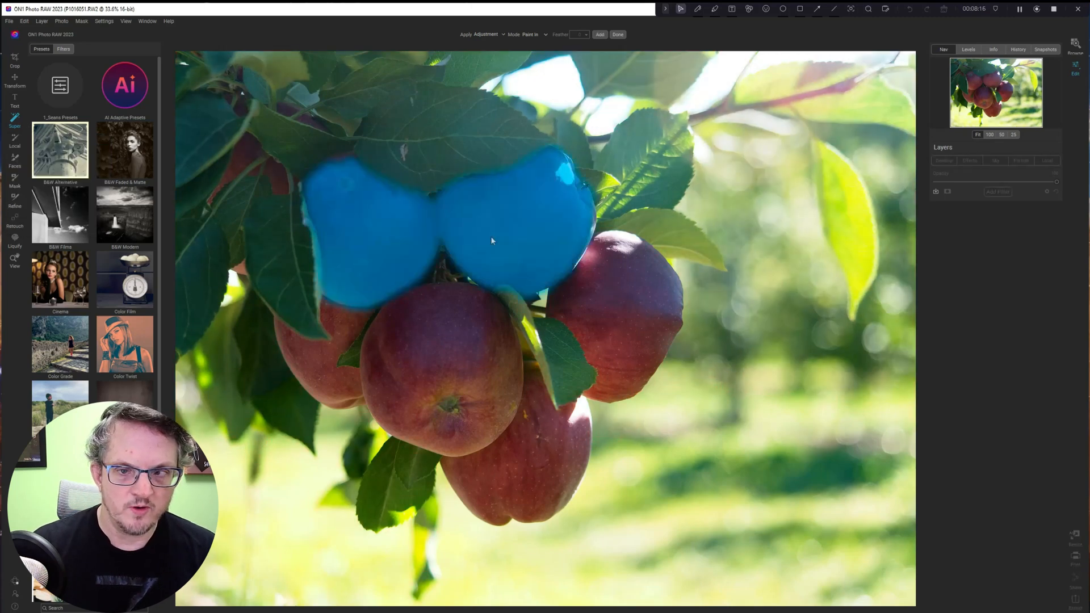
left_click_drag(619, 261, 602, 287)
left_click_drag(563, 420, 546, 467)
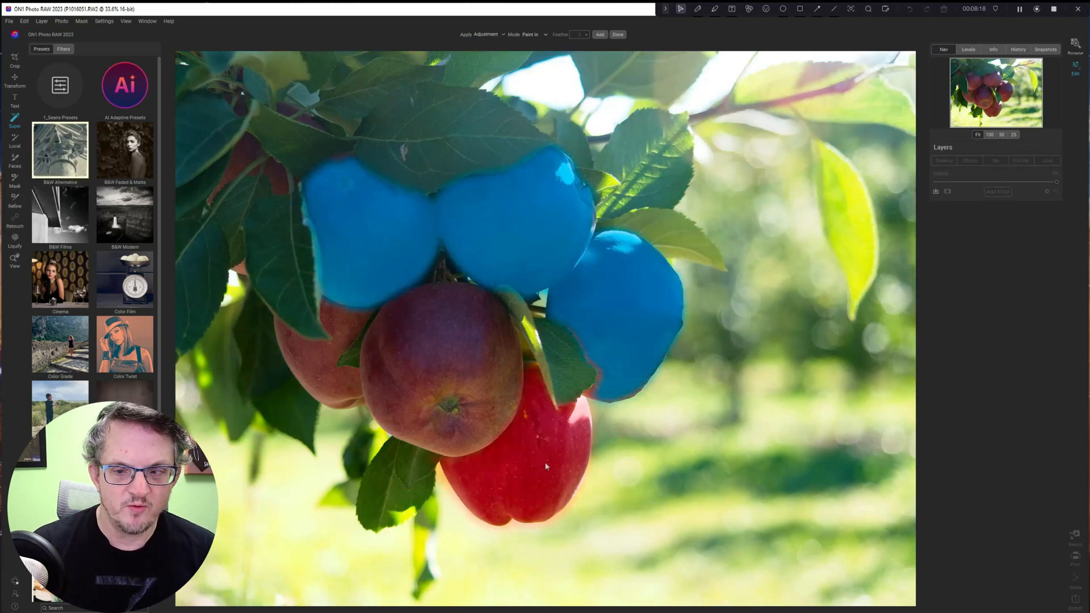
left_click_drag(454, 370, 485, 412)
left_click_drag(335, 346, 321, 382)
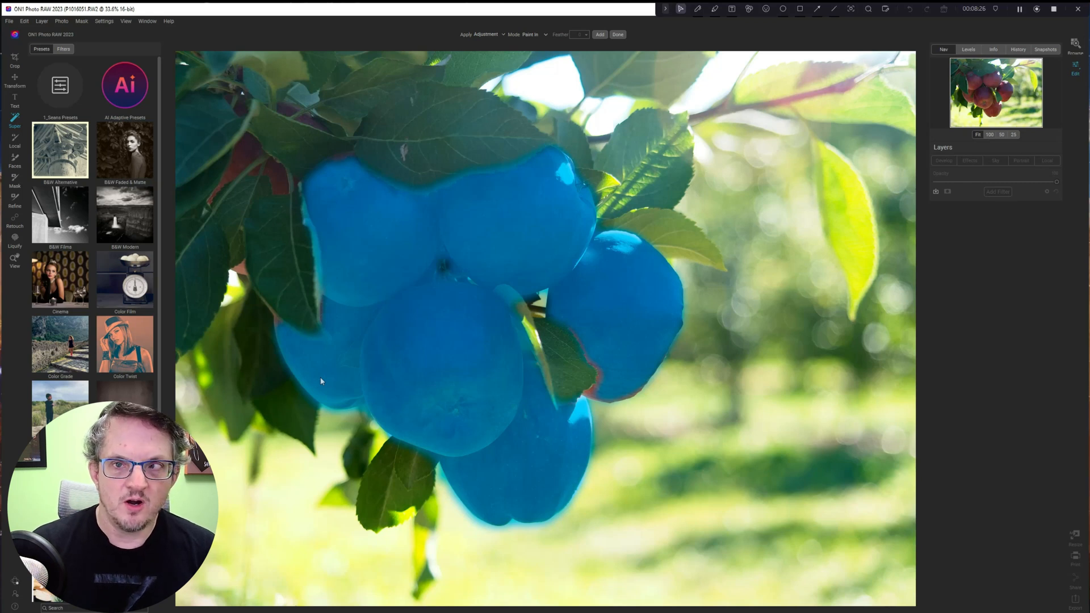
Apply the Color Enhancer filter's Red Enhancer style to the selected apples and compare the photo with and without it
right_click(399, 345)
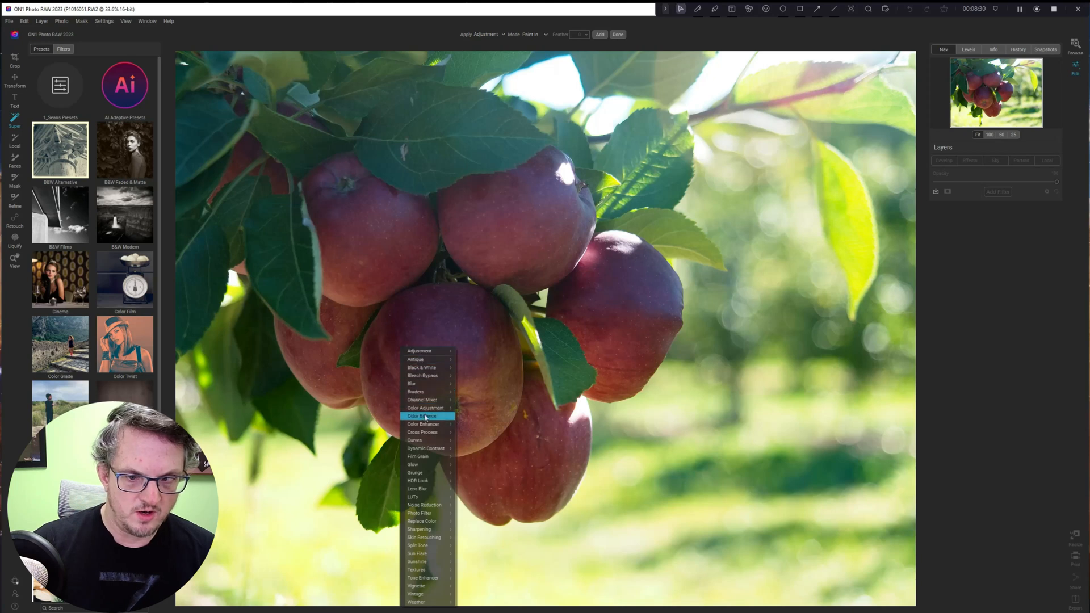
mouse_move(425, 426)
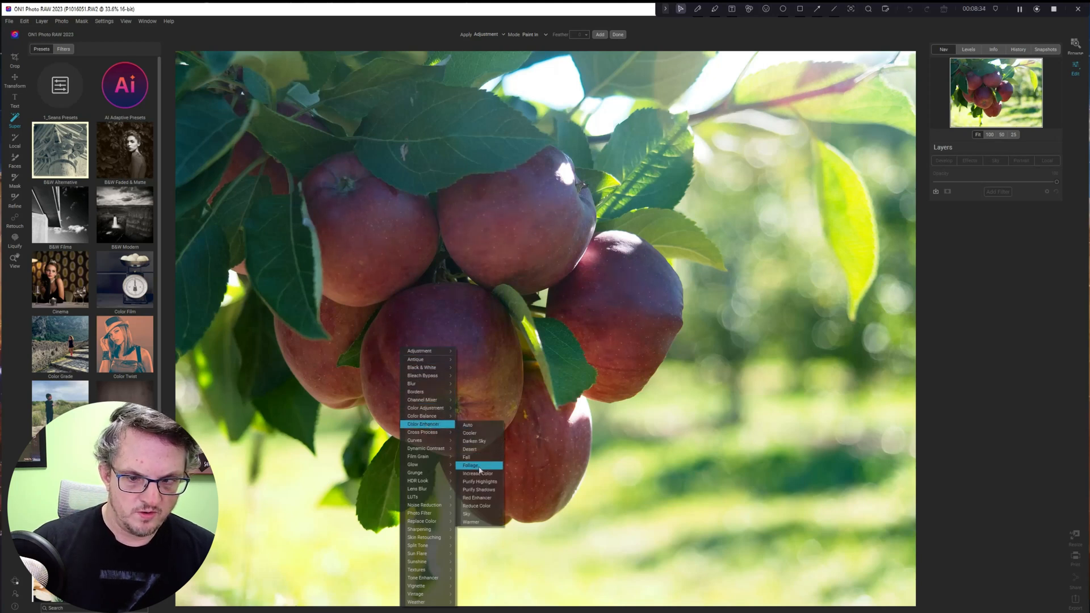
left_click(487, 500)
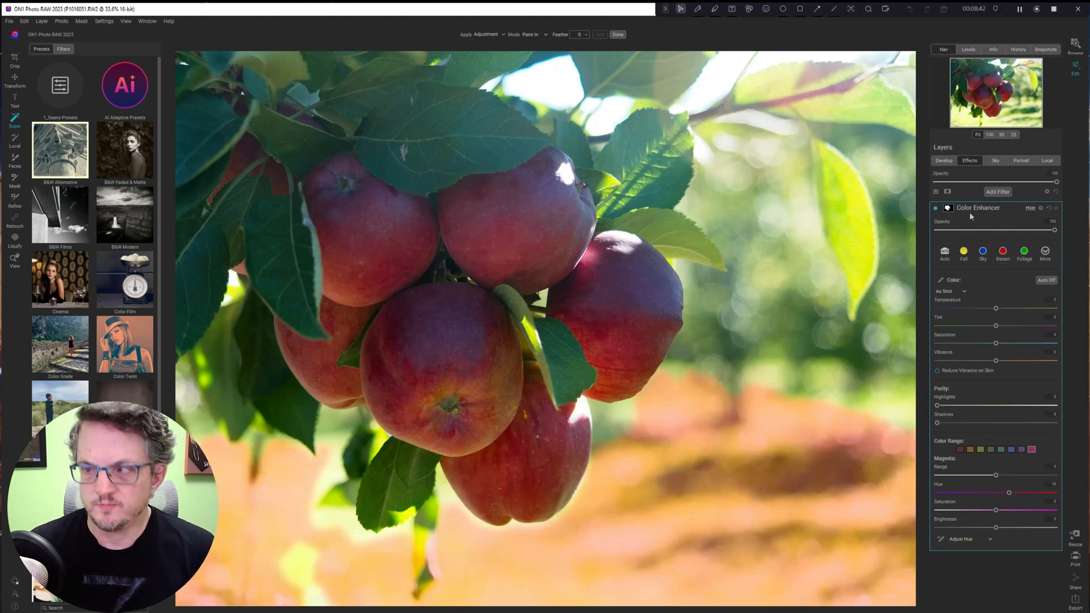
left_click(937, 209)
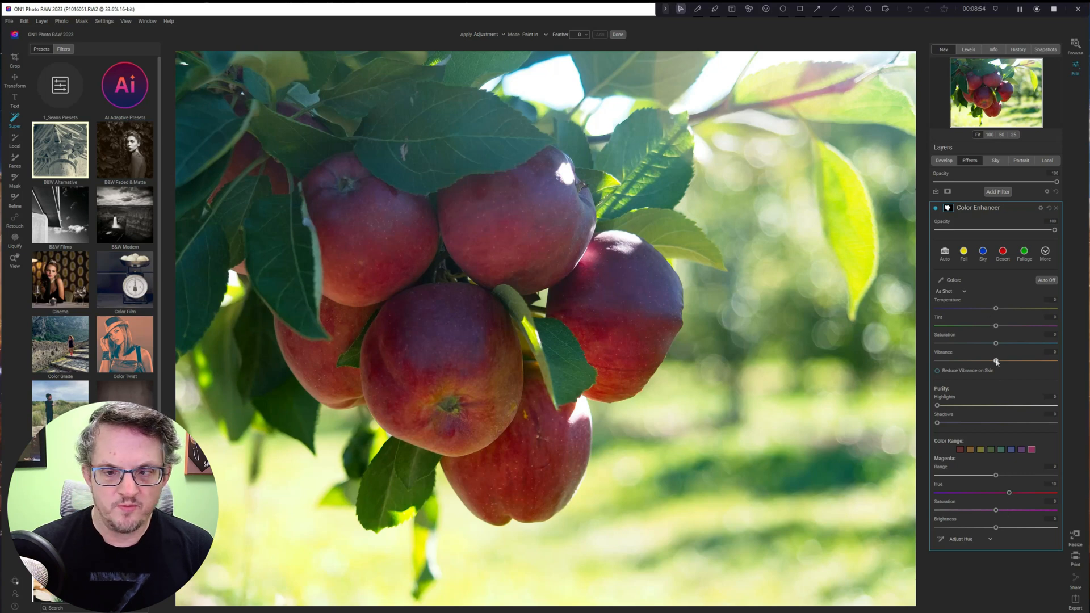
Raise the Color Enhancer's Vibrance slightly, lower its Saturation slightly, and collapse the filter
mouse_move(996, 361)
left_mouse_down()
mouse_move(1084, 345)
mouse_move(934, 344)
mouse_move(1006, 344)
left_mouse_up()
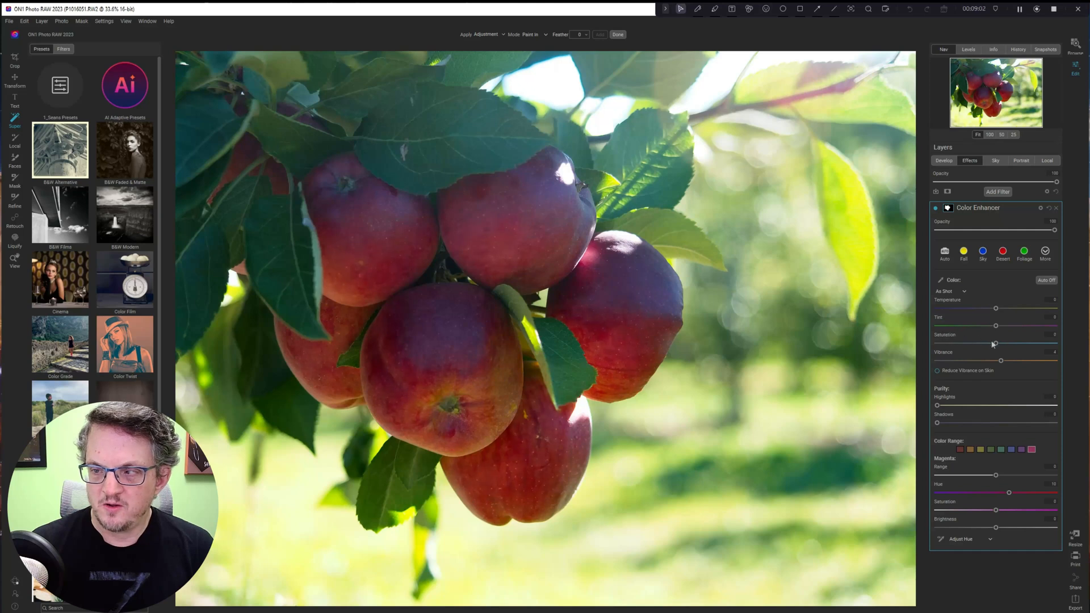
left_click_drag(1003, 362, 993, 345)
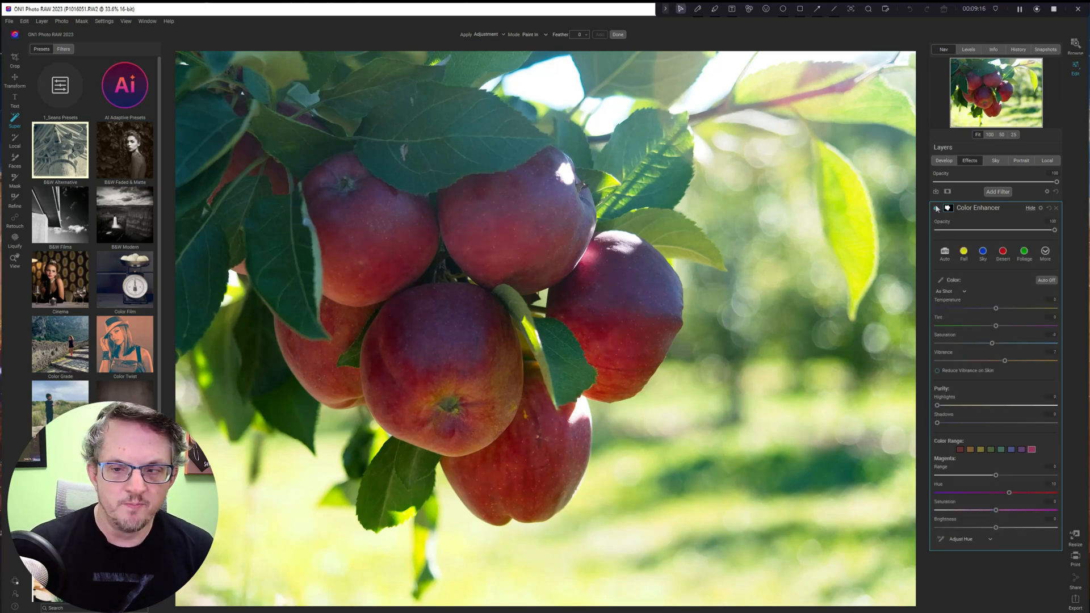
left_click(1036, 209)
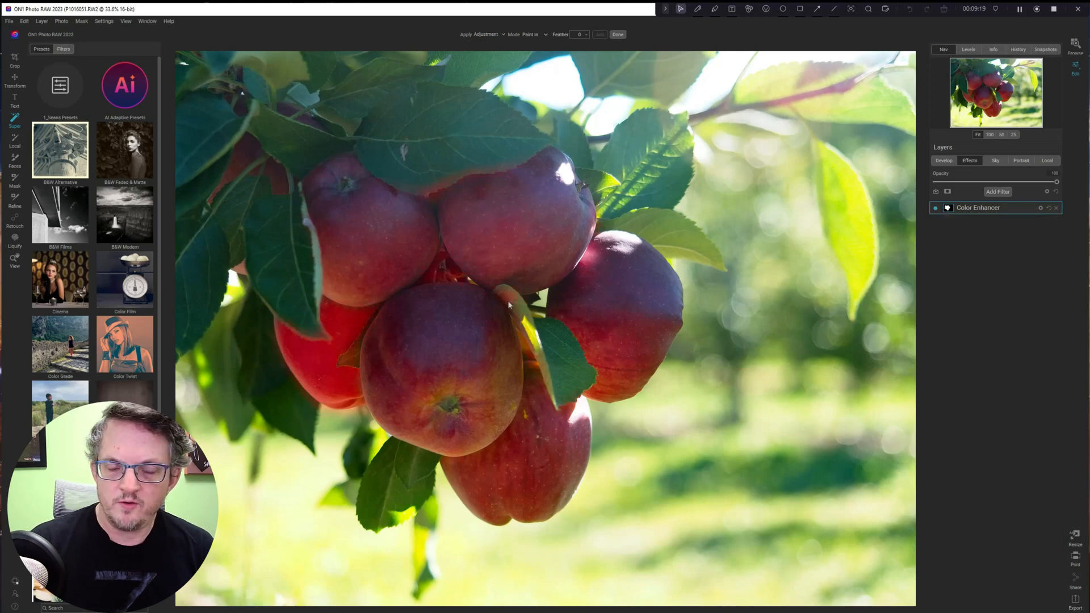
left_click_drag(509, 305, 500, 265)
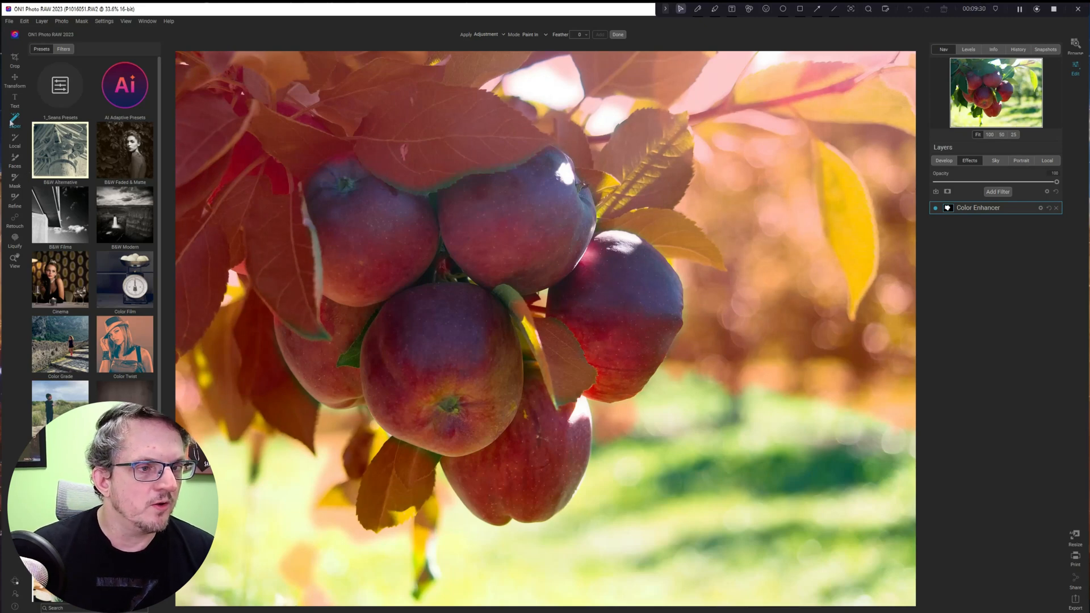
Add a Dynamic Contrast filter and restrict it to the Flora and Food regions with an AI mask set to Paint In
left_click(999, 192)
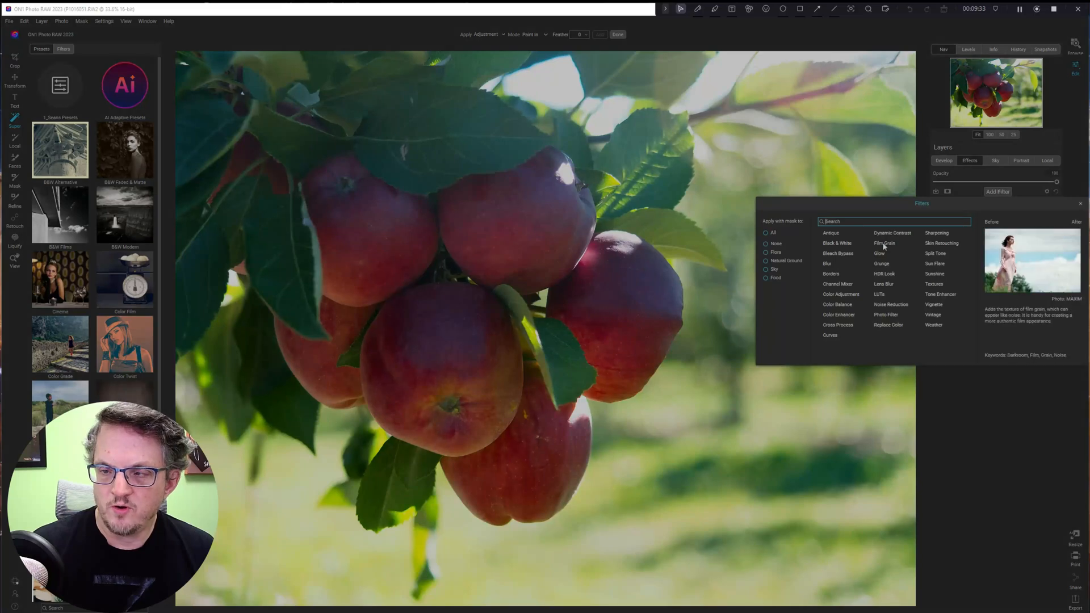
left_click(839, 314)
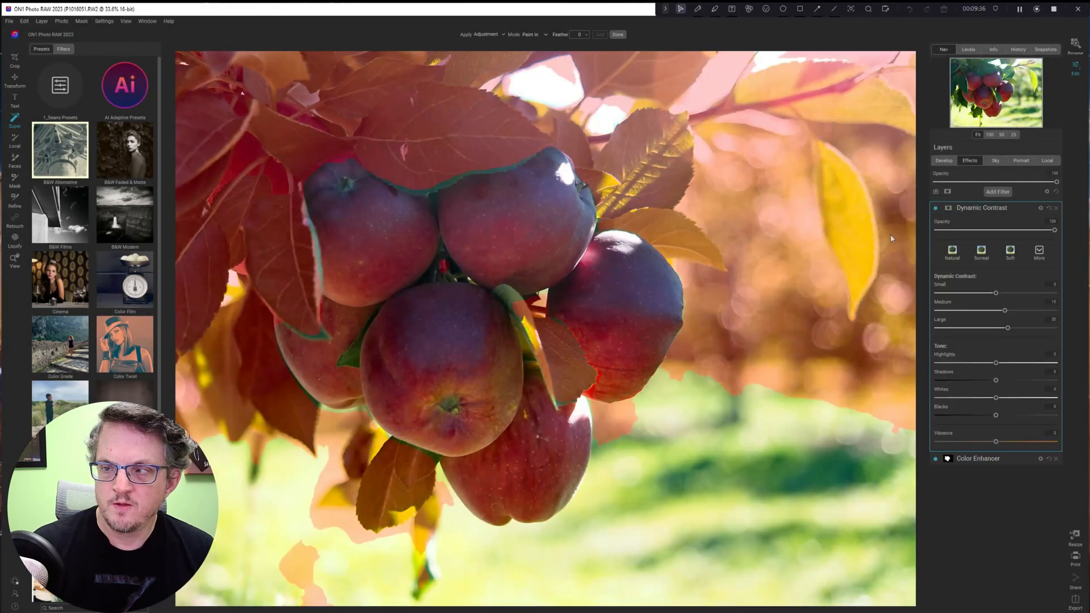
left_click(948, 208)
left_click(943, 257)
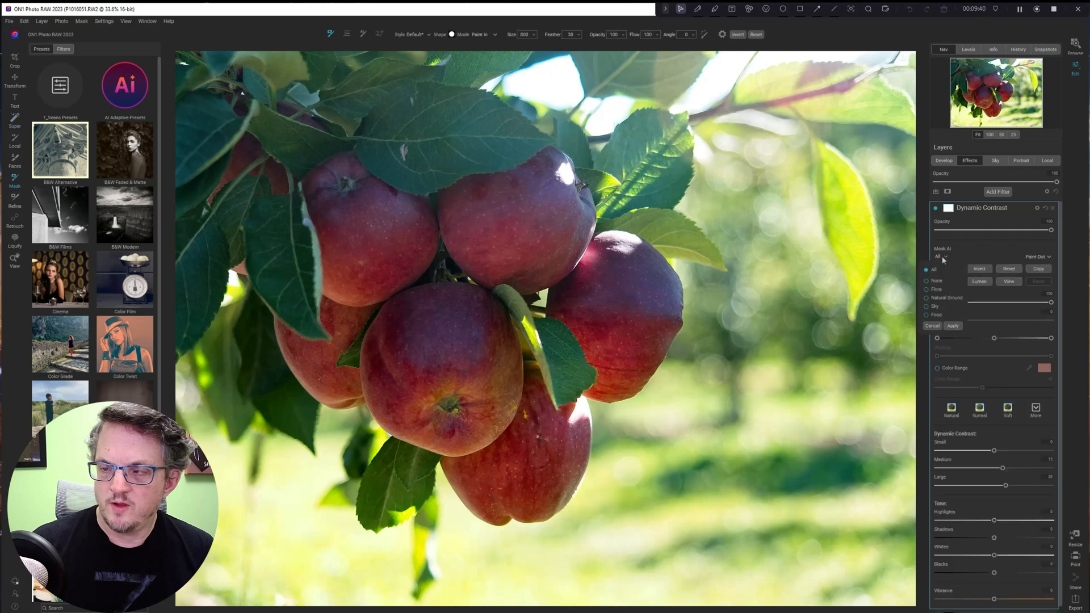
left_click(939, 317)
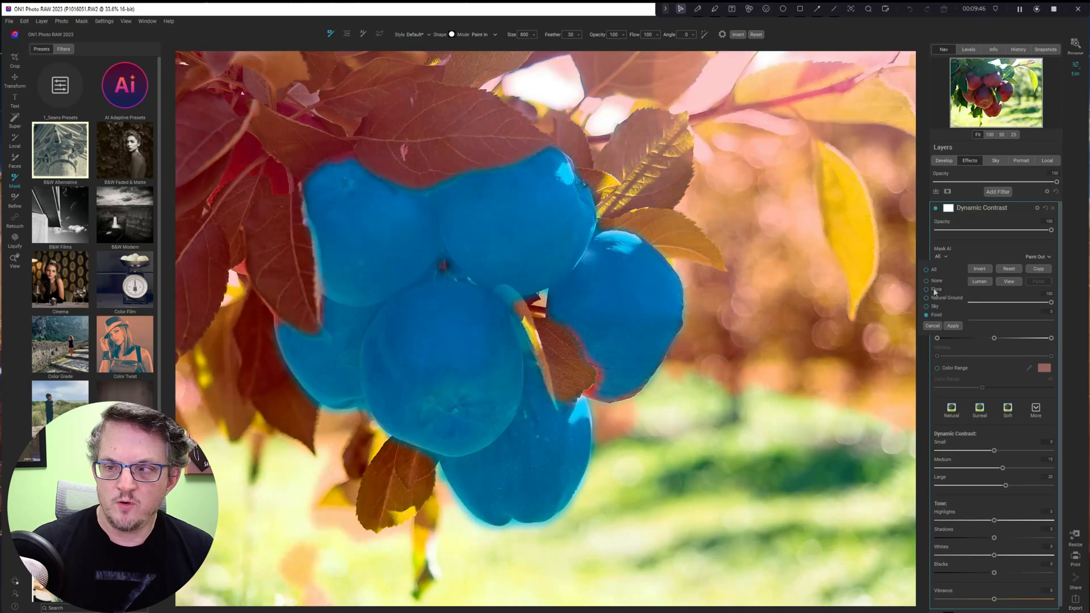
left_click(936, 292)
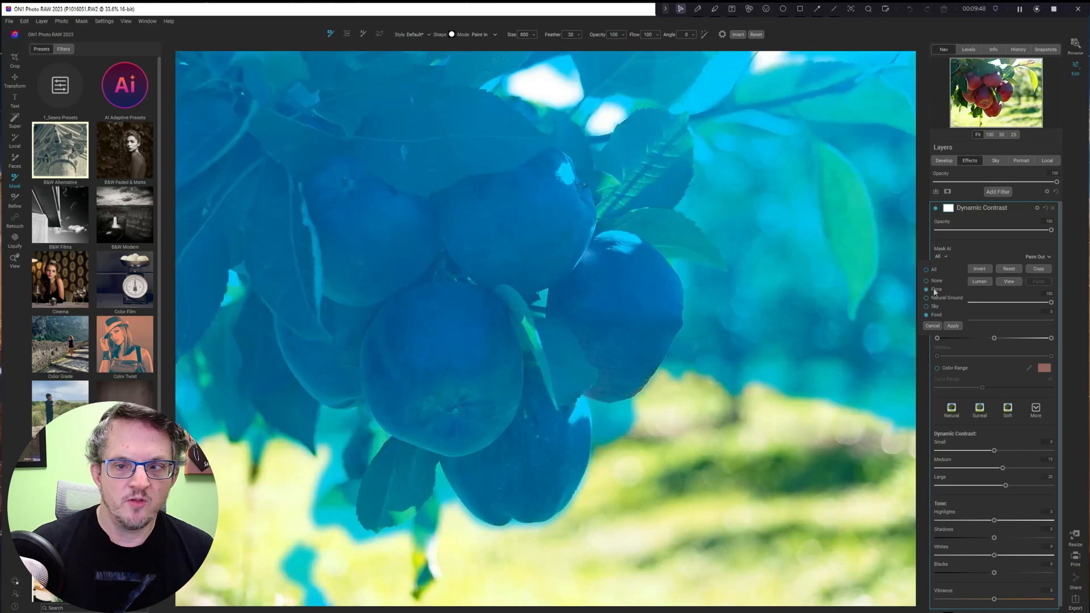
left_click(953, 325)
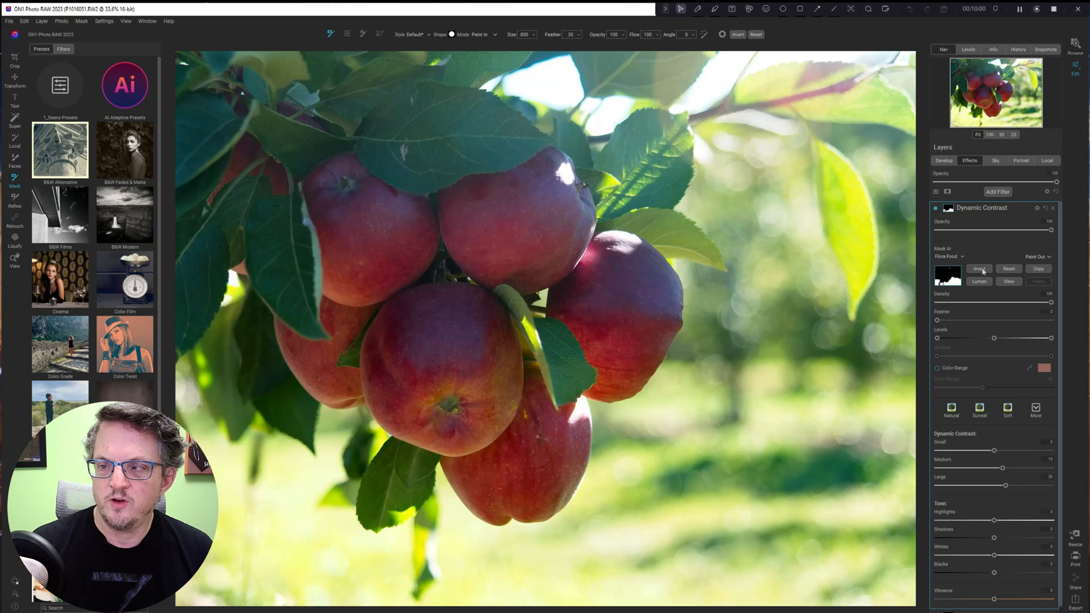
left_click(1038, 257)
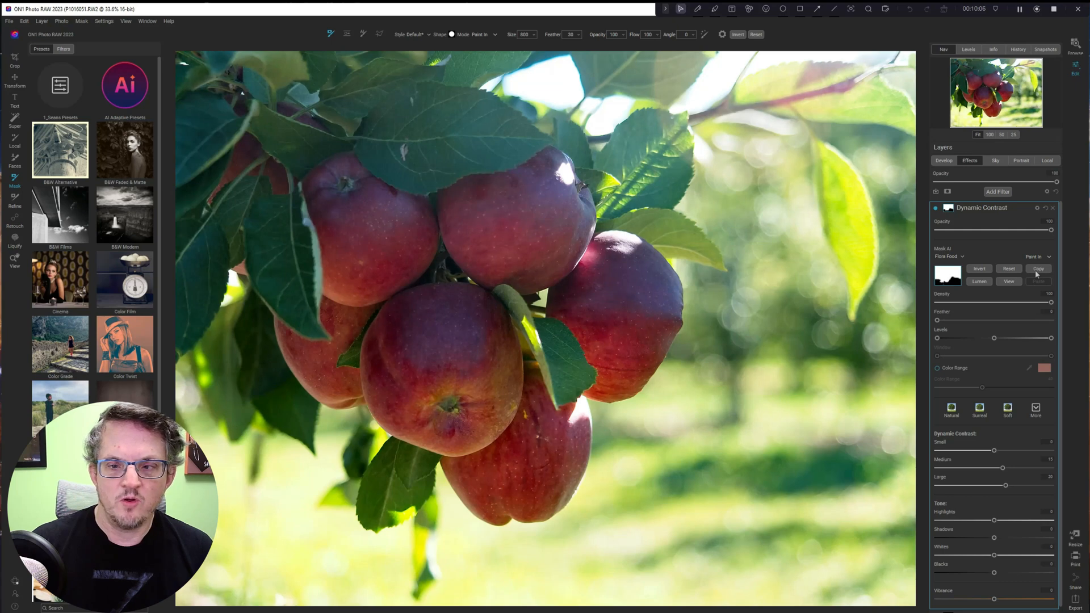
View the Dynamic Contrast mask and paint out the blurred background beside the apples with a size 700, feather 10 brush
left_click(1005, 282)
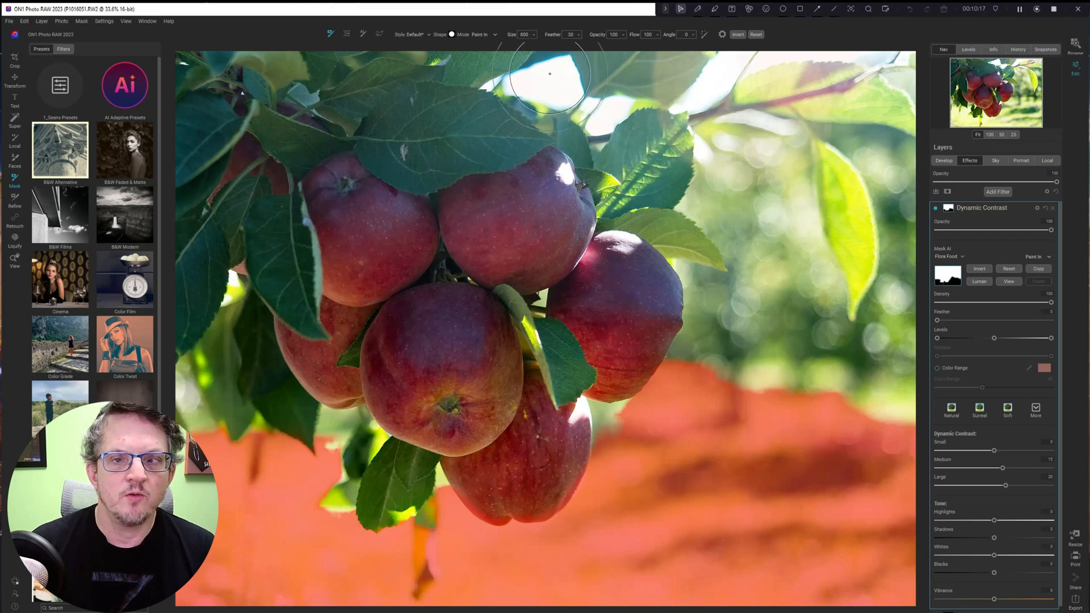
left_click(480, 34)
left_click(494, 43)
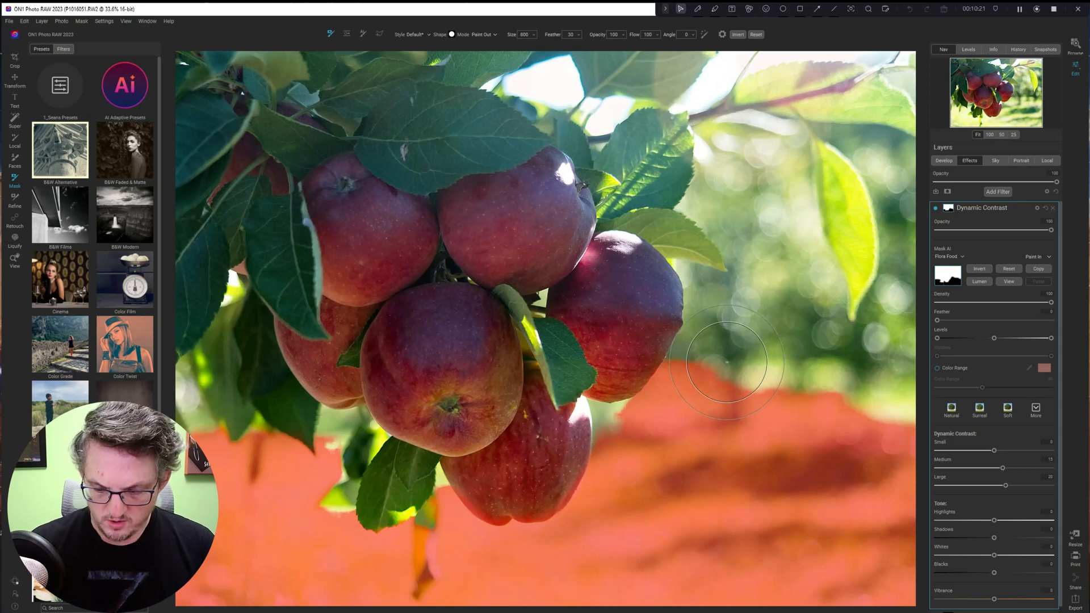
key("bracketleft")
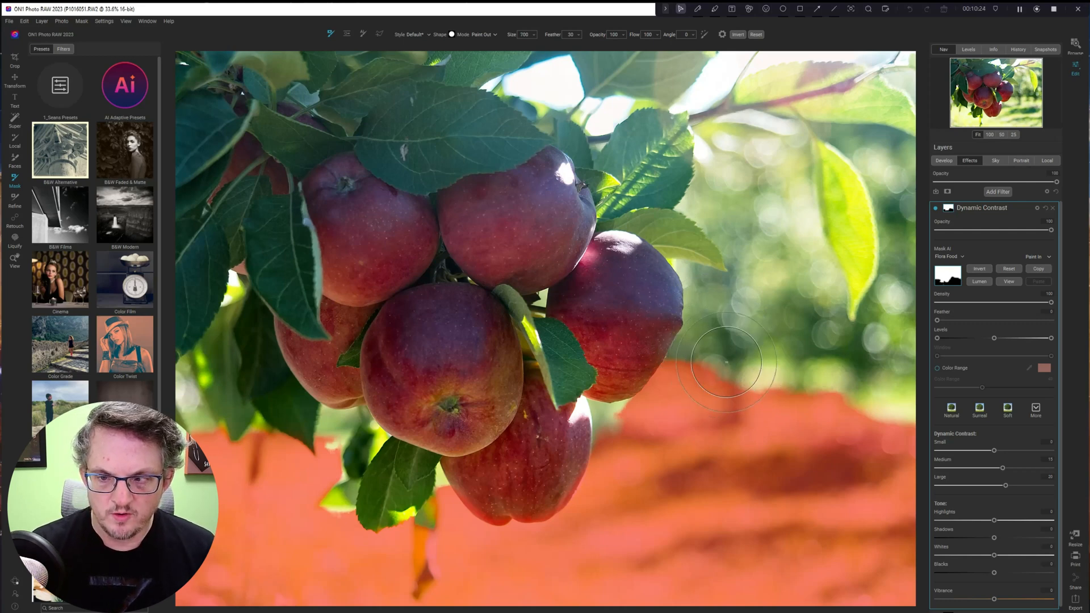
key("shift+bracketleft")
key("shift+bracketleft")
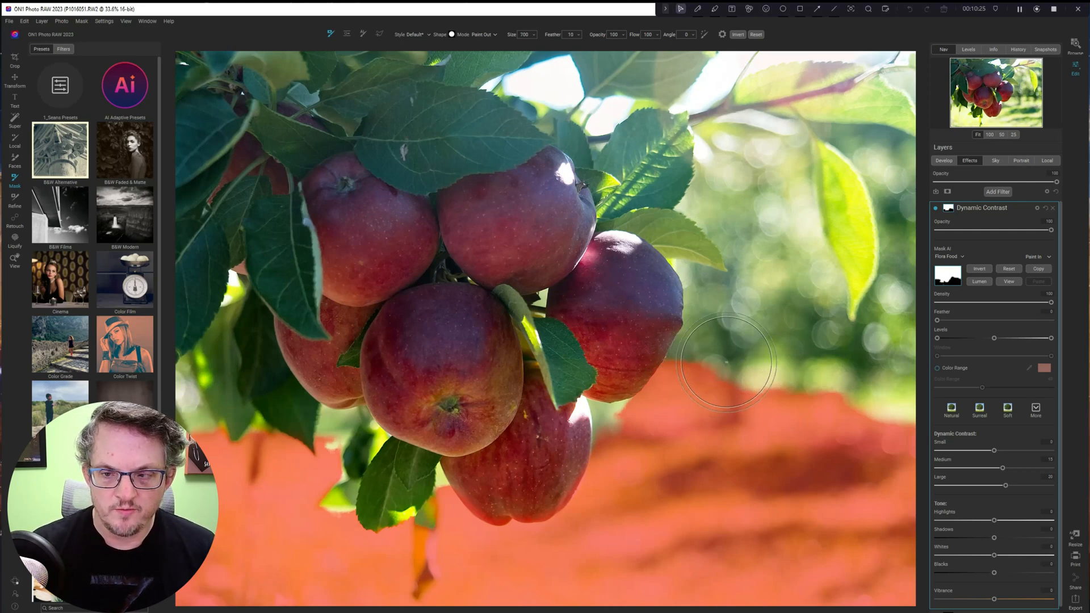
mouse_move(728, 346)
left_mouse_down()
mouse_move(725, 214)
mouse_move(687, 148)
mouse_move(619, 96)
mouse_move(875, 79)
mouse_move(881, 239)
mouse_move(840, 454)
mouse_move(806, 131)
mouse_move(784, 129)
mouse_move(792, 340)
mouse_move(624, 80)
mouse_move(551, 79)
left_mouse_up()
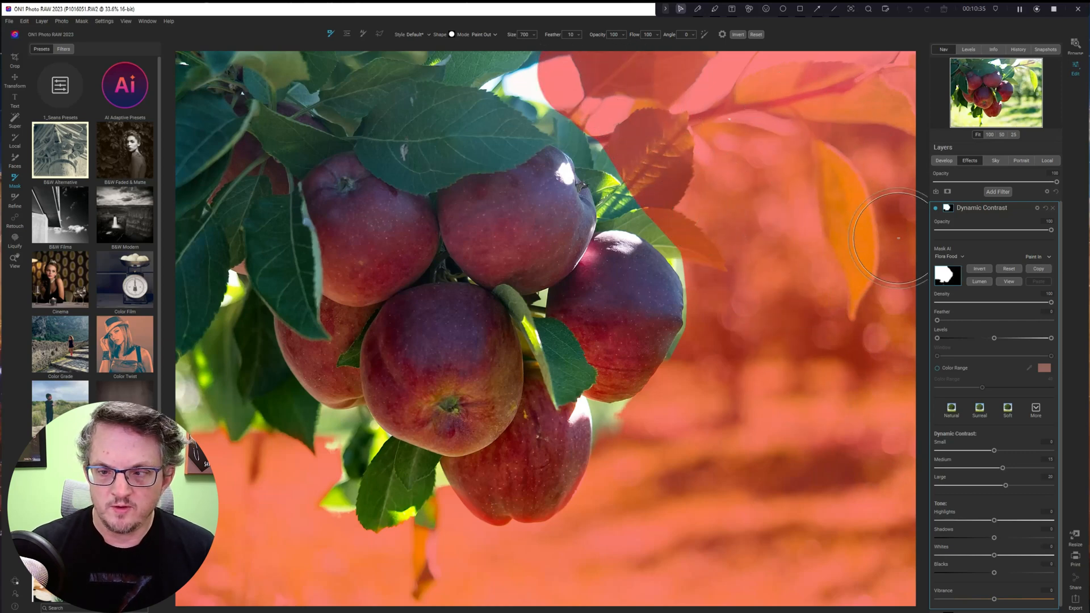
key("o")
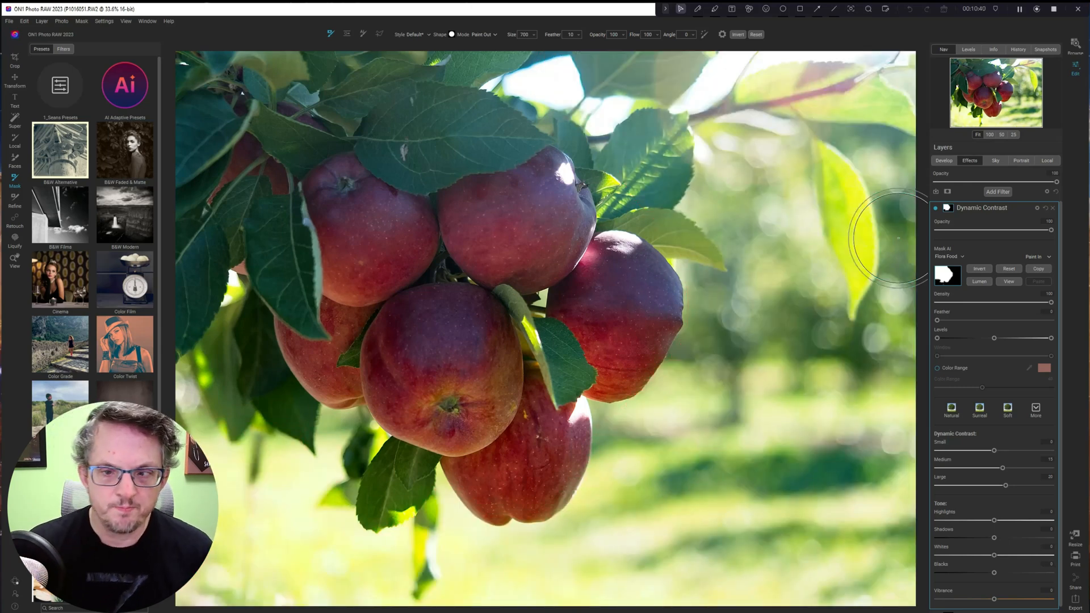
Apply the Natural style to the Dynamic Contrast filter and compare the photo with the filter off and on
left_click(947, 208)
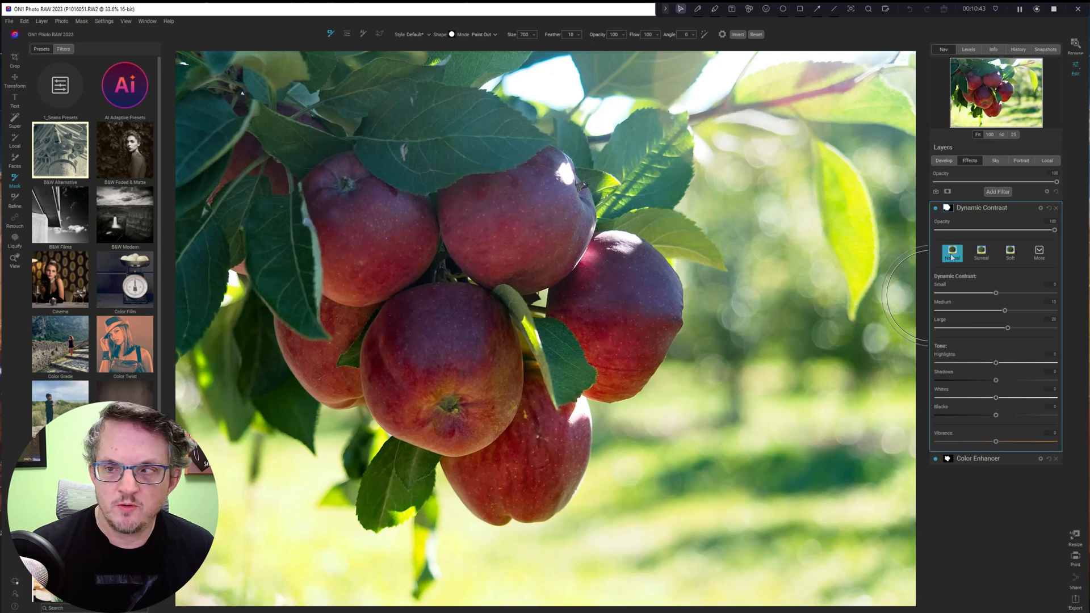
left_click(935, 209)
left_click(936, 209)
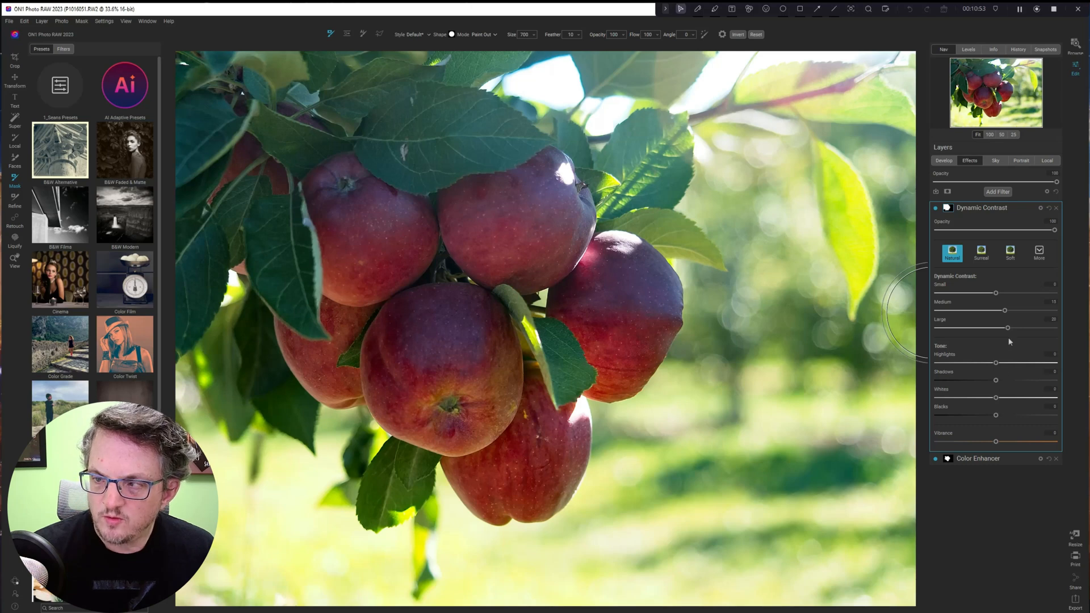
Copy the Dynamic Contrast mask and paste it into the mask of a Local adjustment
left_click(948, 209)
left_click(1038, 269)
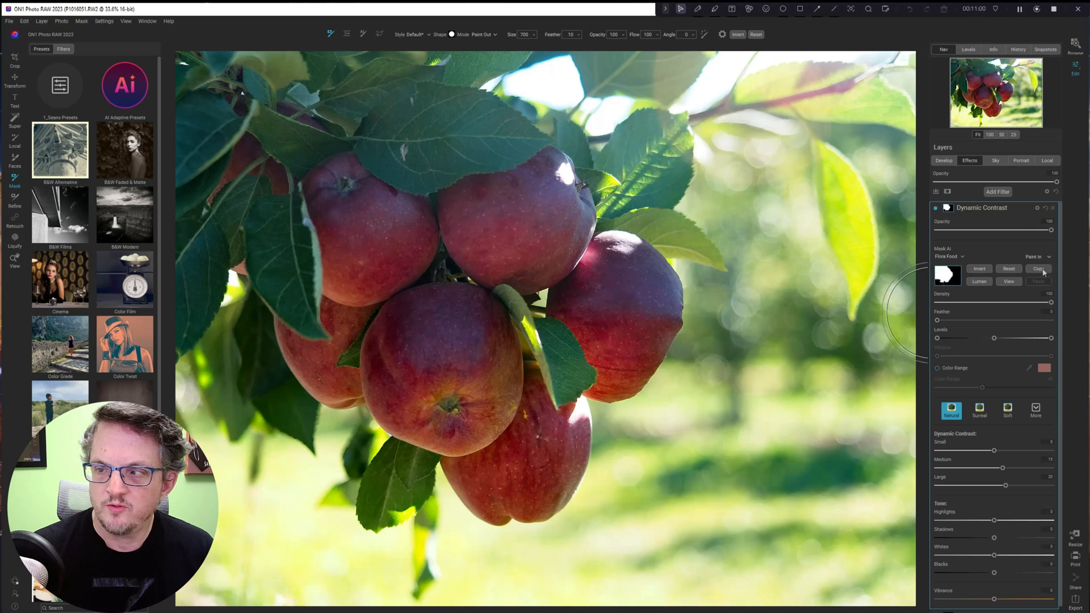
left_click(1025, 209)
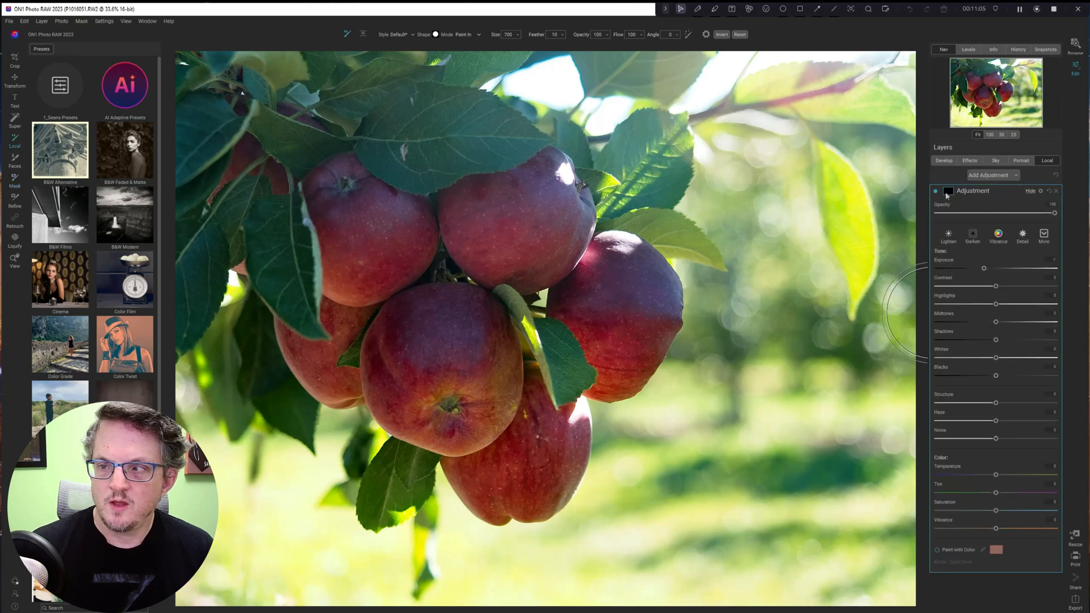
left_click(948, 193)
left_click(1039, 265)
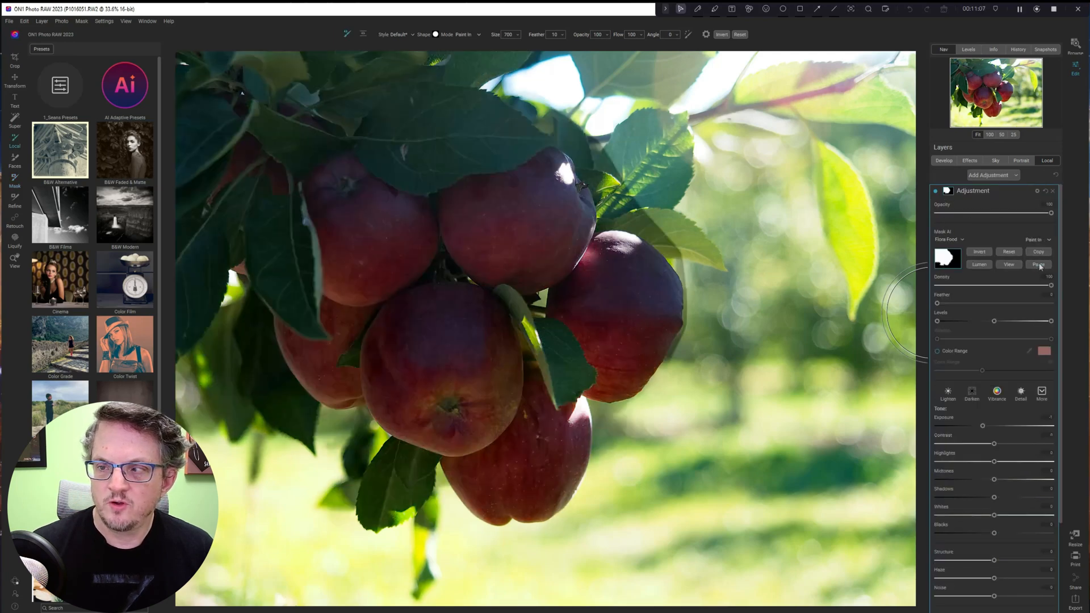
Invert and strongly feather the Local adjustment's mask, and set the mask brush size to 600
left_click(980, 254)
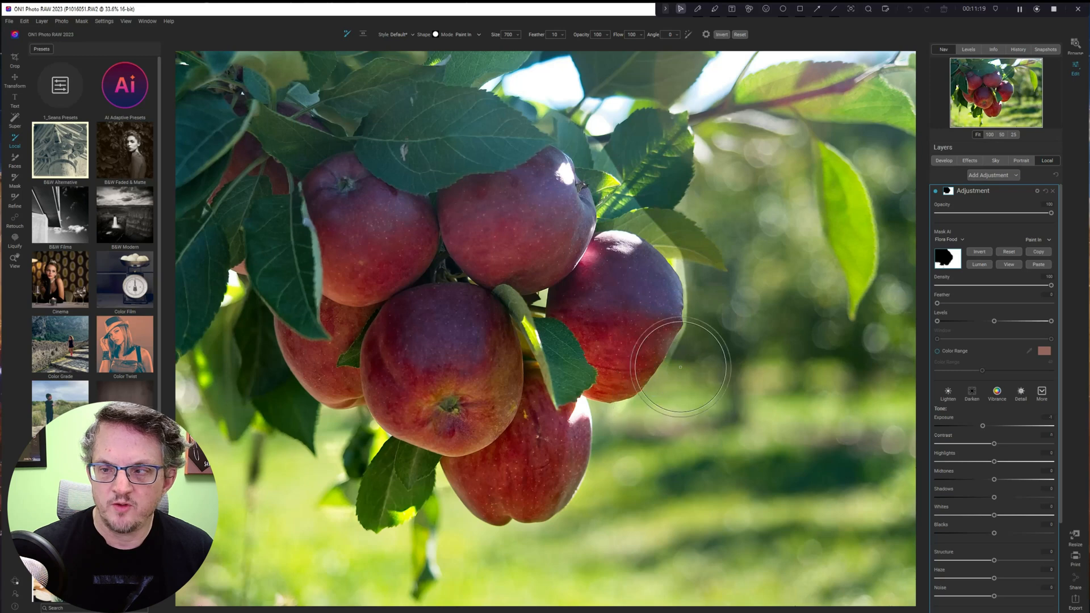
left_click_drag(937, 304, 1009, 309)
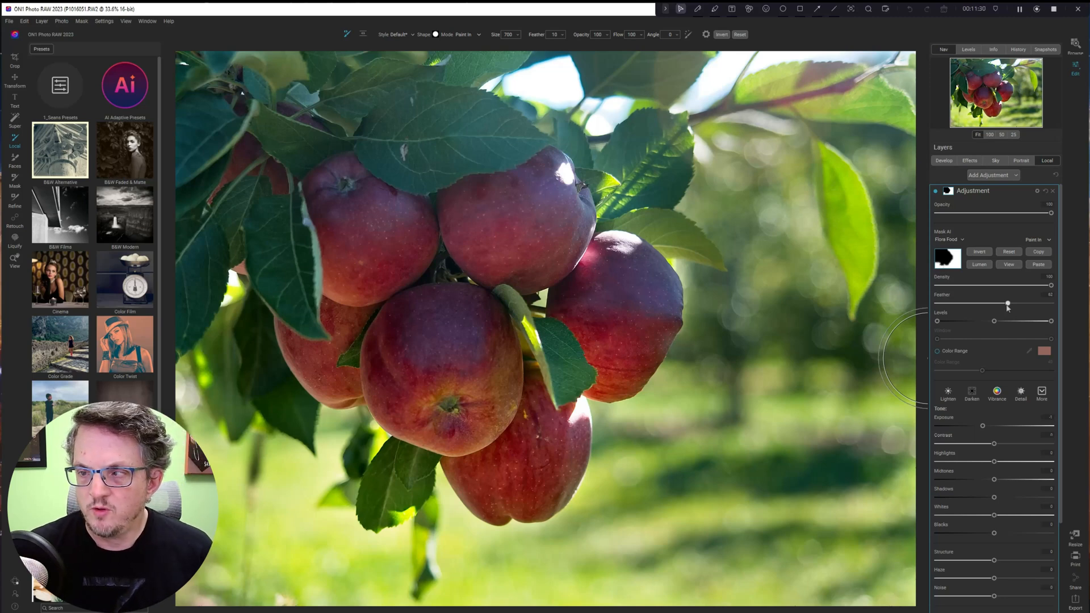
key("bracketleft")
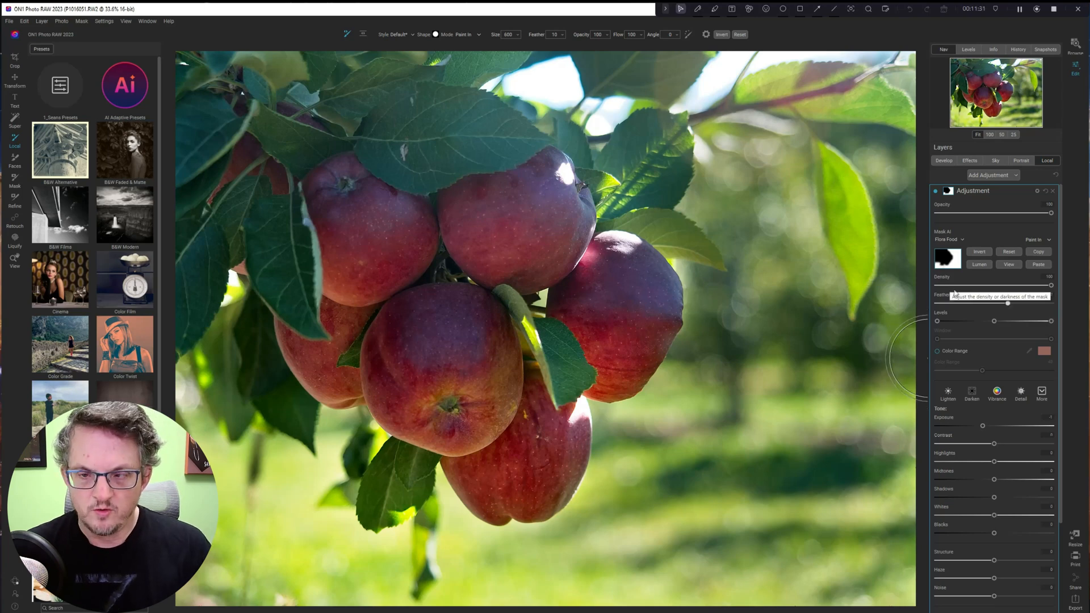
Set the mask brush size to 300 and its feather to 55
key("bracketleft")
key("bracketleft")
key("bracketleft")
key("shift+bracketright")
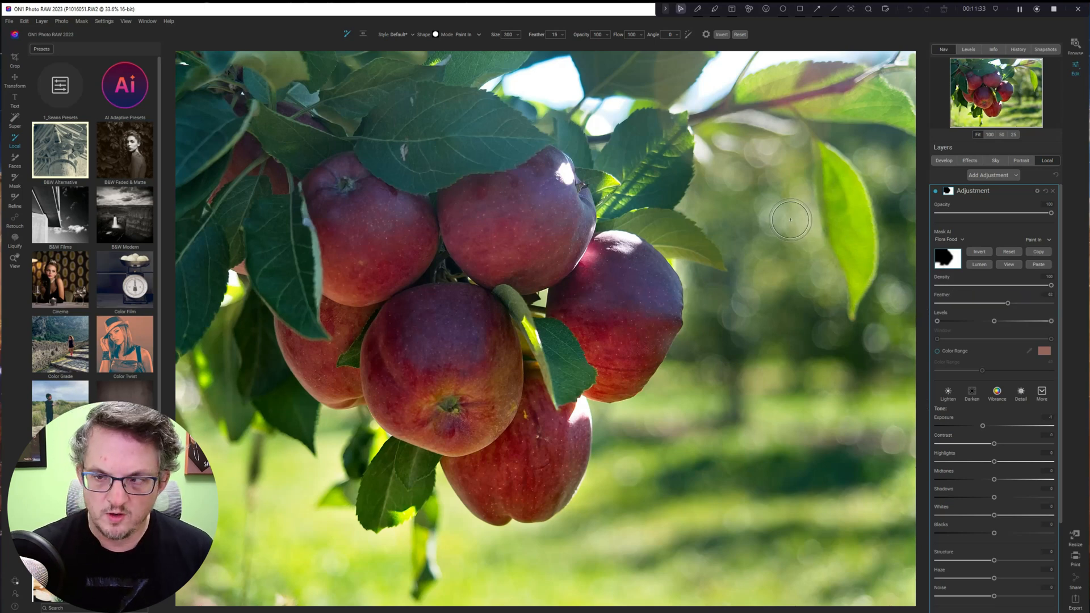
key("shift+bracketright")
key("shift+bracketright")
key("shift+bracketright")
key("shift+bracketright")
key("shift+bracketright")
key("shift+bracketright")
key("shift+bracketright")
key("shift+bracketright")
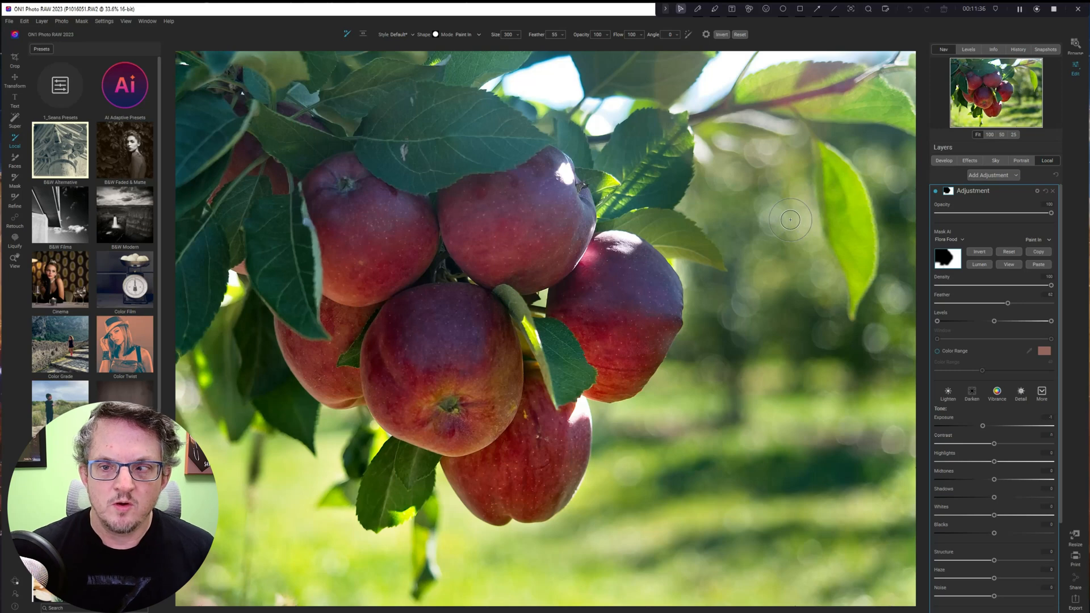
Show the Local adjustment's mask overlay and soften the mask edge around the upper leaves with a feather 85, opacity 36 brush
key("ctrl+m")
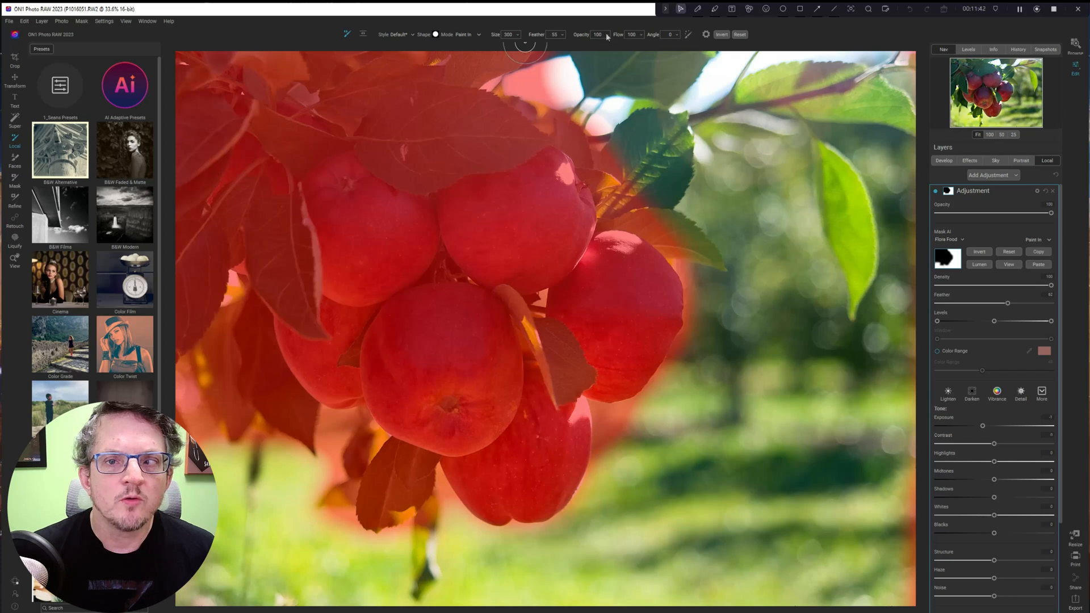
left_click_drag(607, 37, 580, 45)
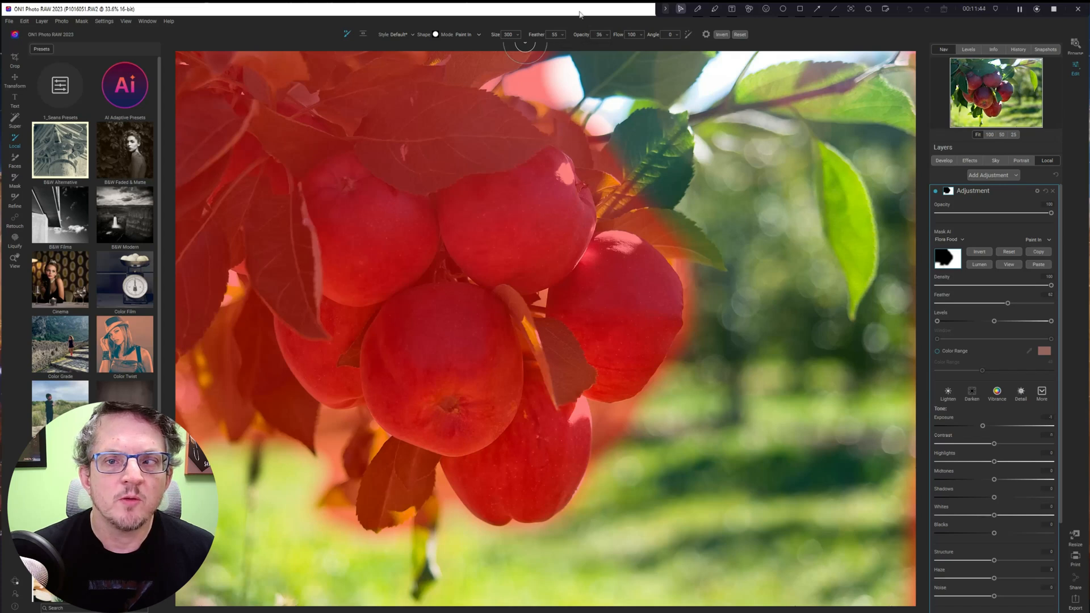
key("shift+[")
key("shift+[")
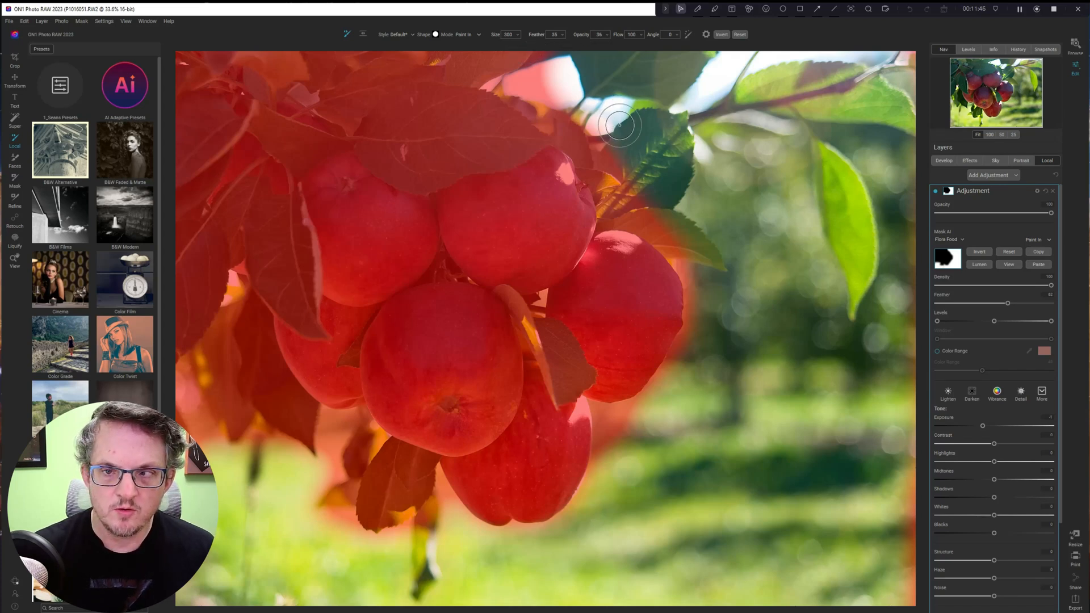
key("shift+]")
key("shift+]")
key("shift+]")
key("shift+]")
key("shift+]")
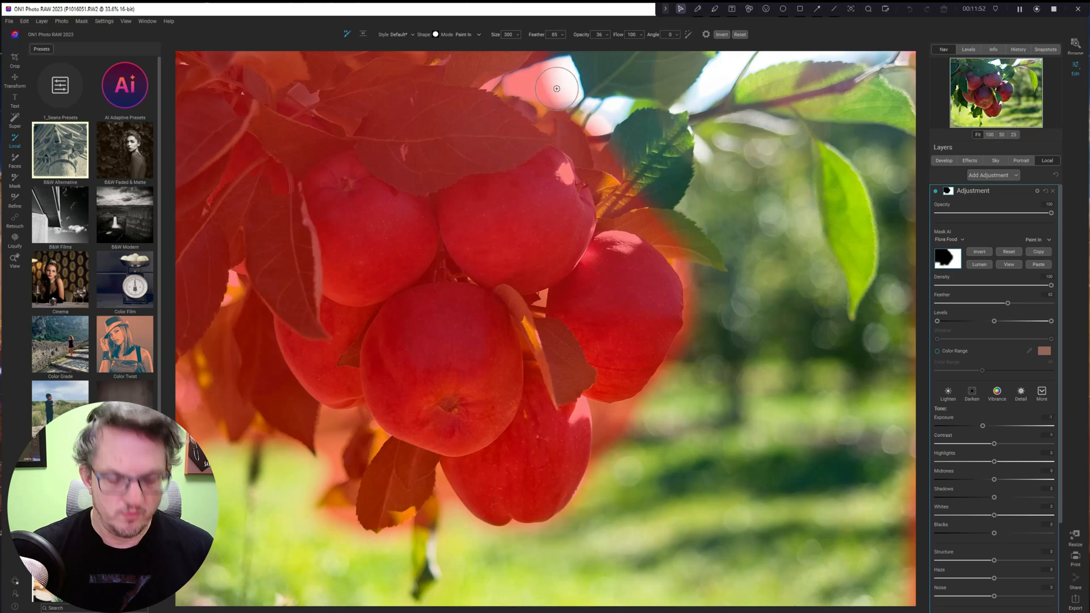
key("alt")
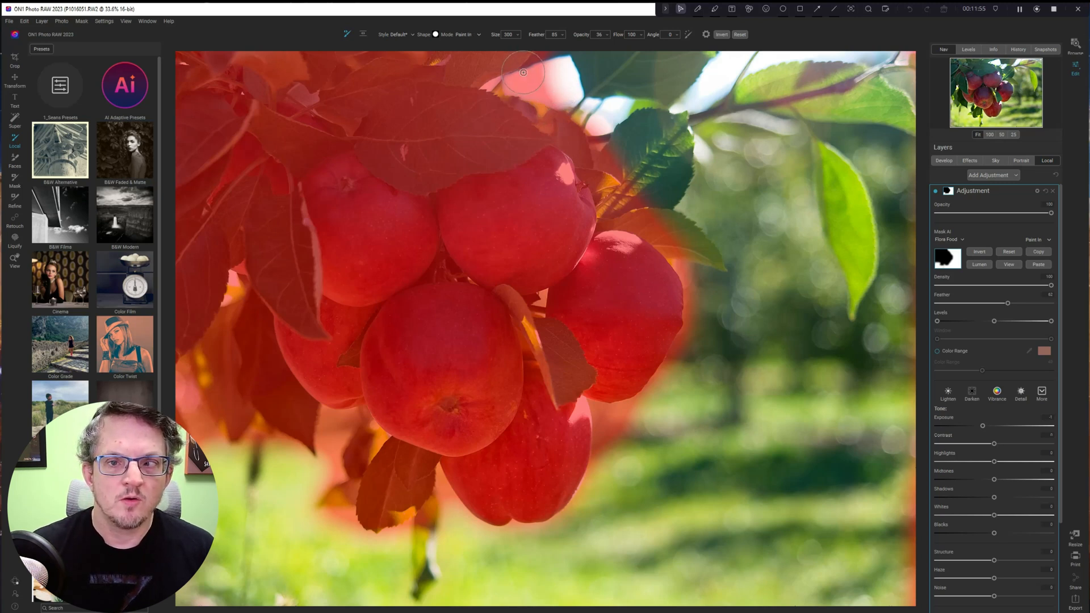
left_click_drag(547, 101, 641, 195)
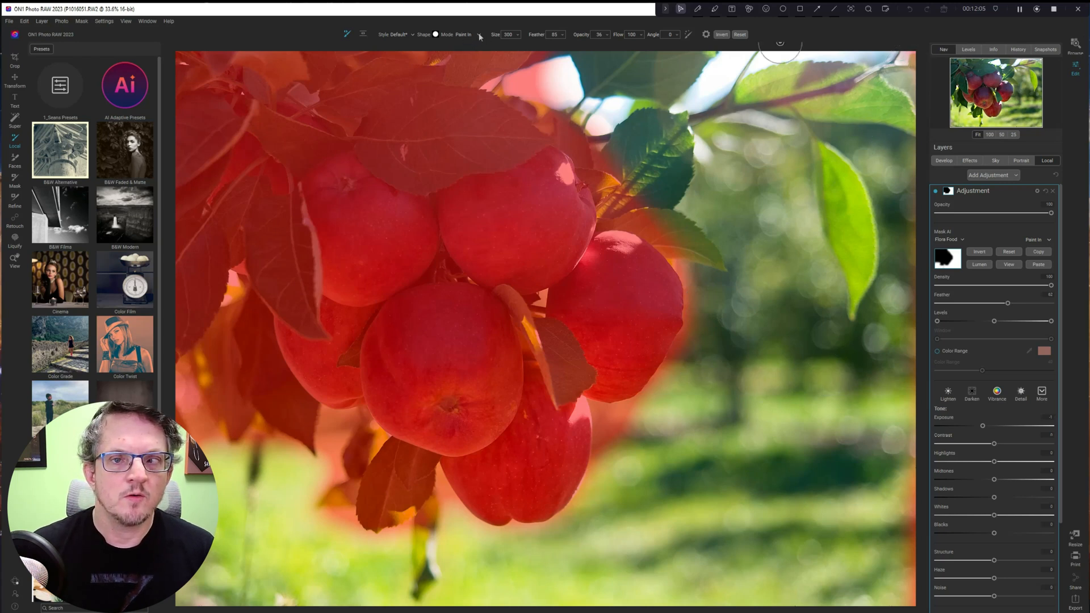
Paint the adjustment in along the photo's right and bottom edges at 100 brush opacity, and hide the mask overlay
left_click(605, 35)
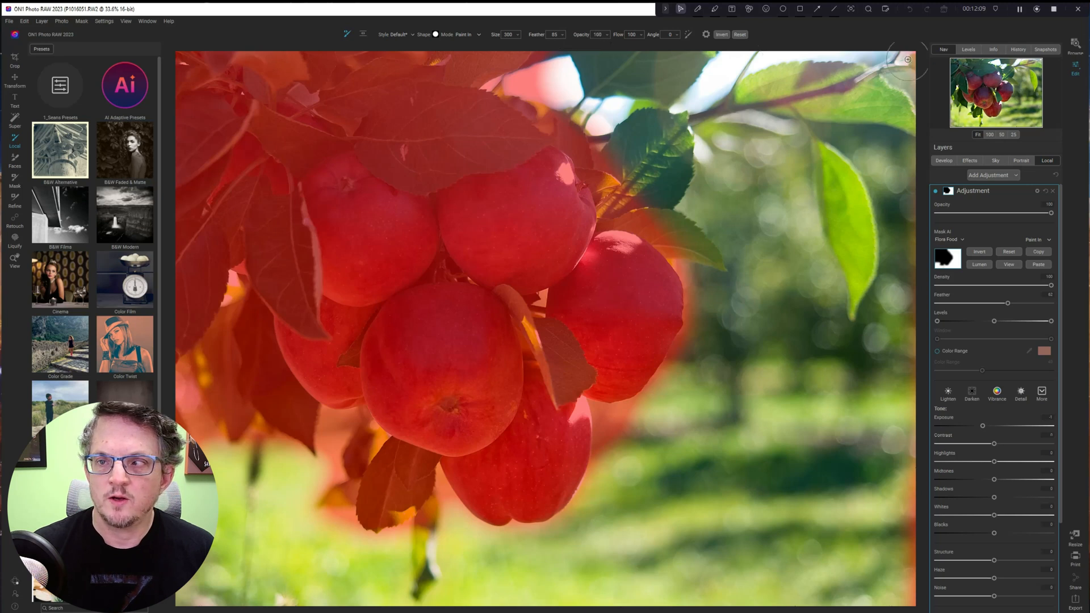
mouse_move(935, 267)
left_mouse_down()
mouse_move(899, 549)
mouse_move(905, 611)
mouse_move(923, 536)
mouse_move(916, 491)
mouse_move(839, 544)
mouse_move(826, 603)
mouse_move(885, 593)
mouse_move(454, 598)
left_mouse_up()
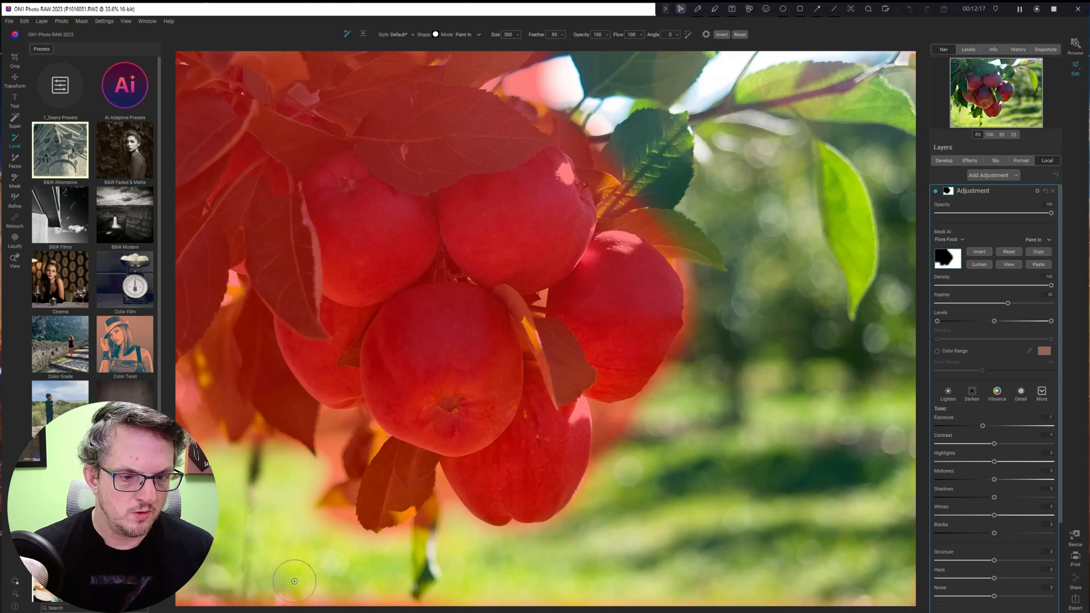
left_click_drag(177, 596, 489, 592)
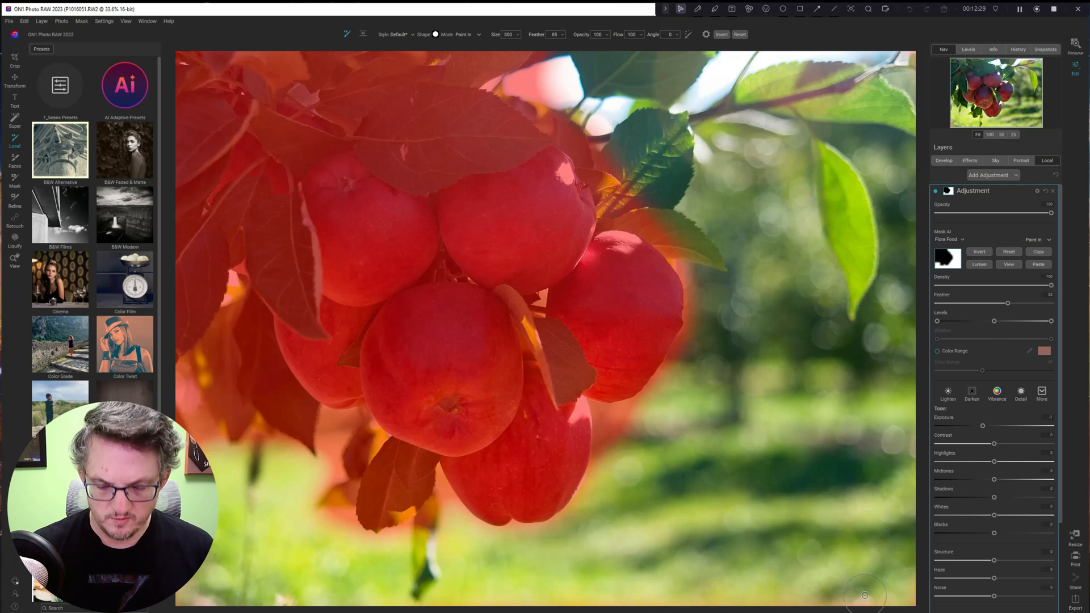
key("o")
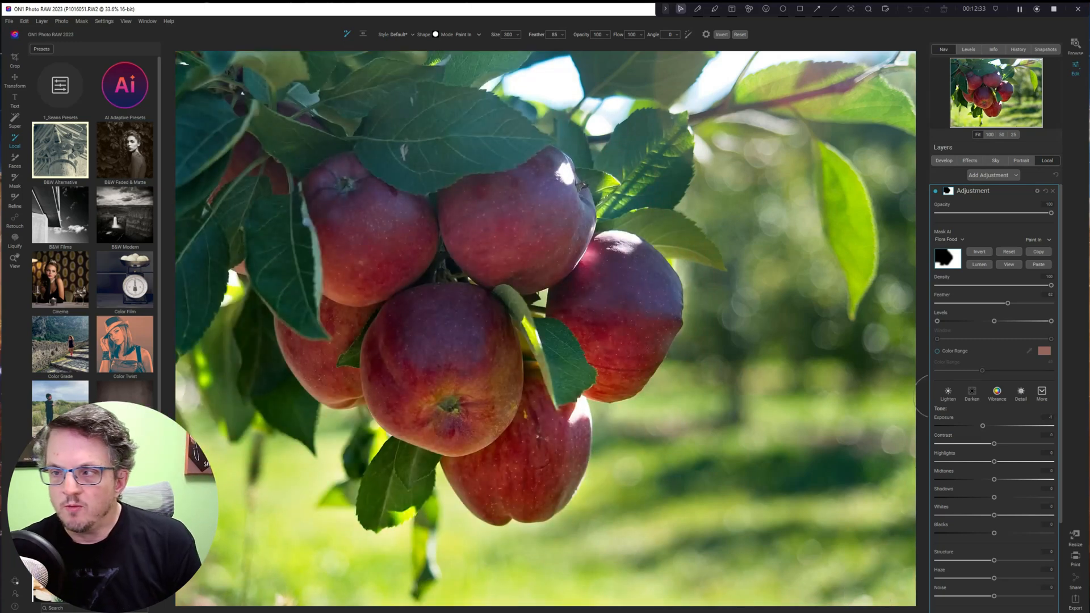
Compare the photo with the Local adjustment off and on, and raise the adjustment's exposure slightly to lessen the darkening
left_click(935, 191)
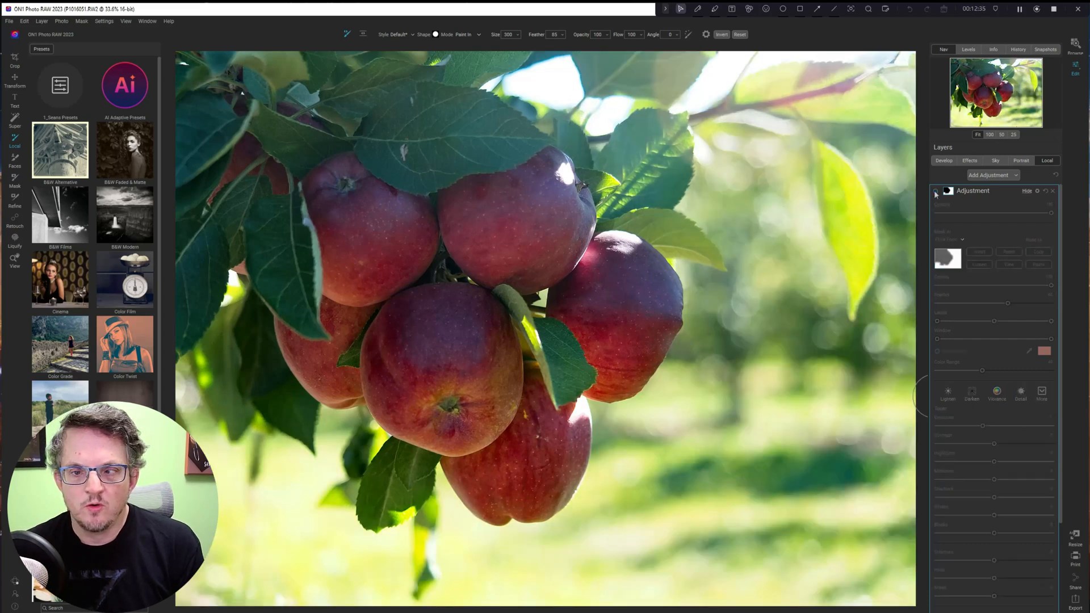
left_click(935, 191)
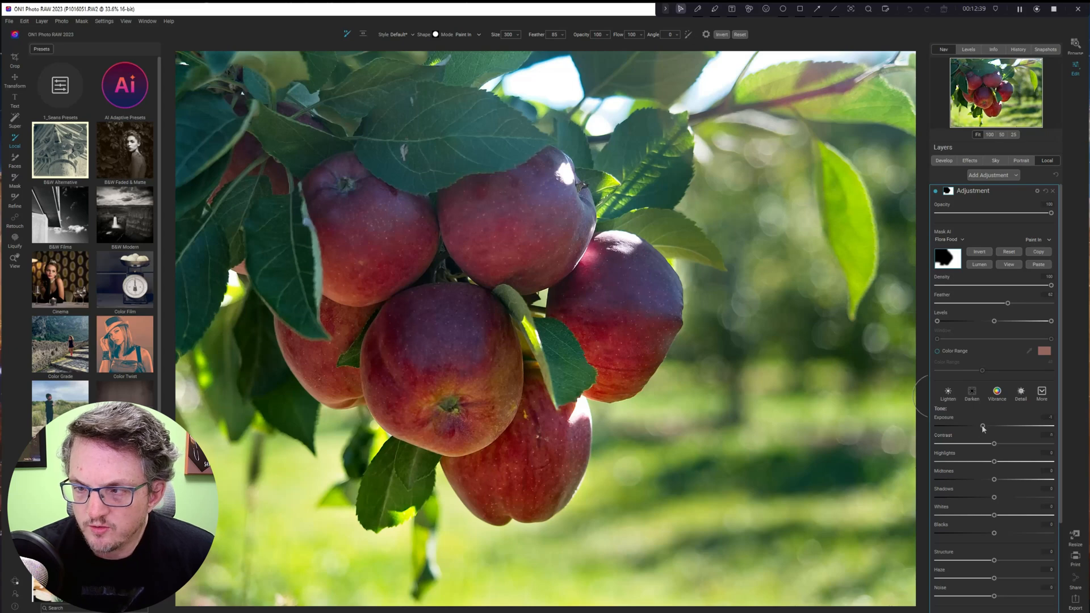
left_click_drag(982, 426, 1003, 428)
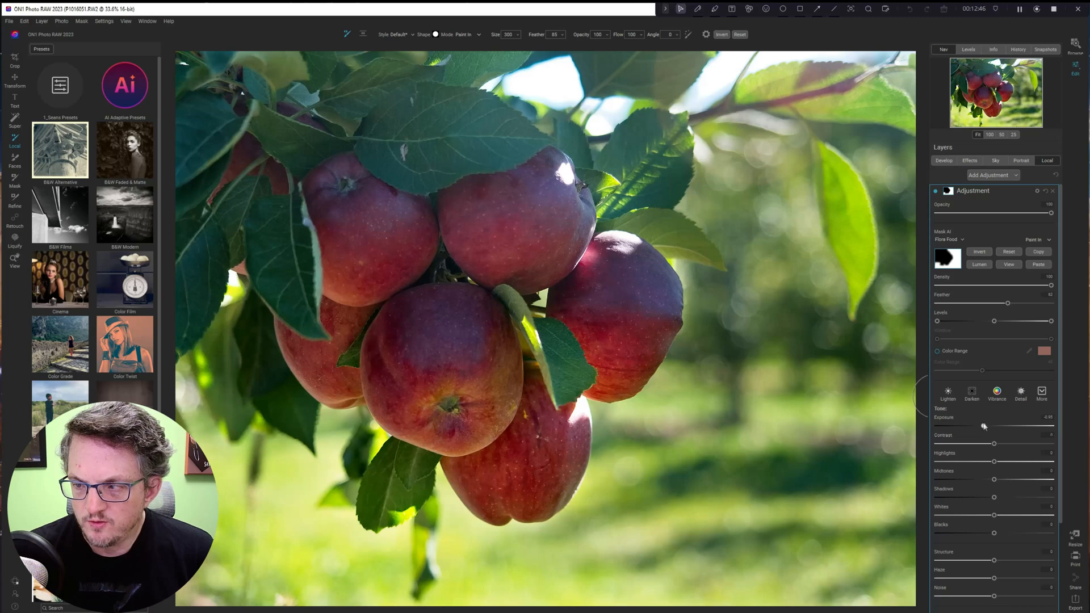
left_click_drag(984, 426, 983, 426)
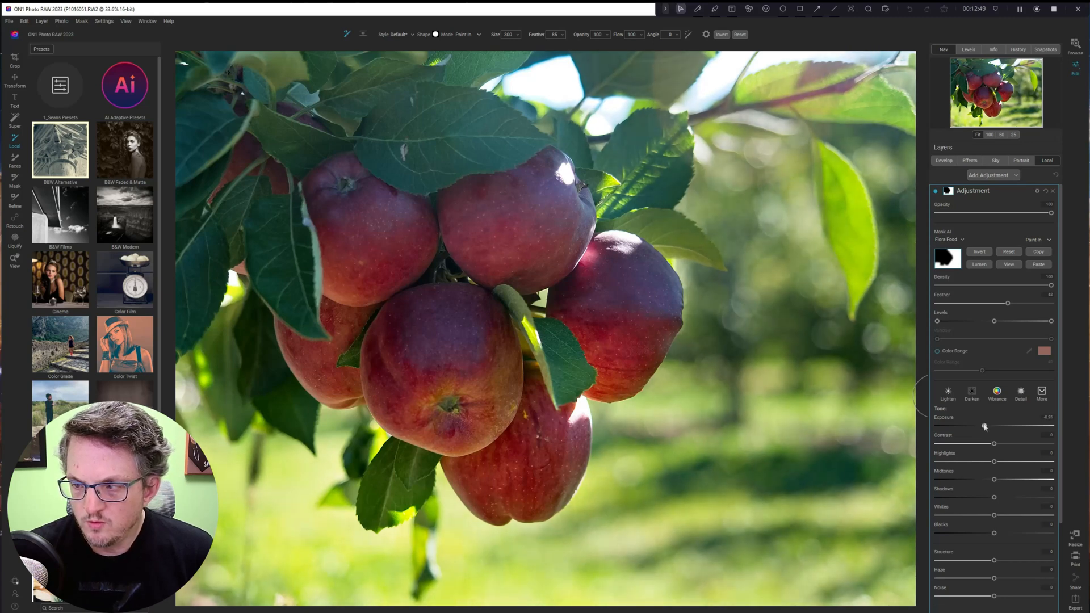
left_click_drag(985, 427, 988, 427)
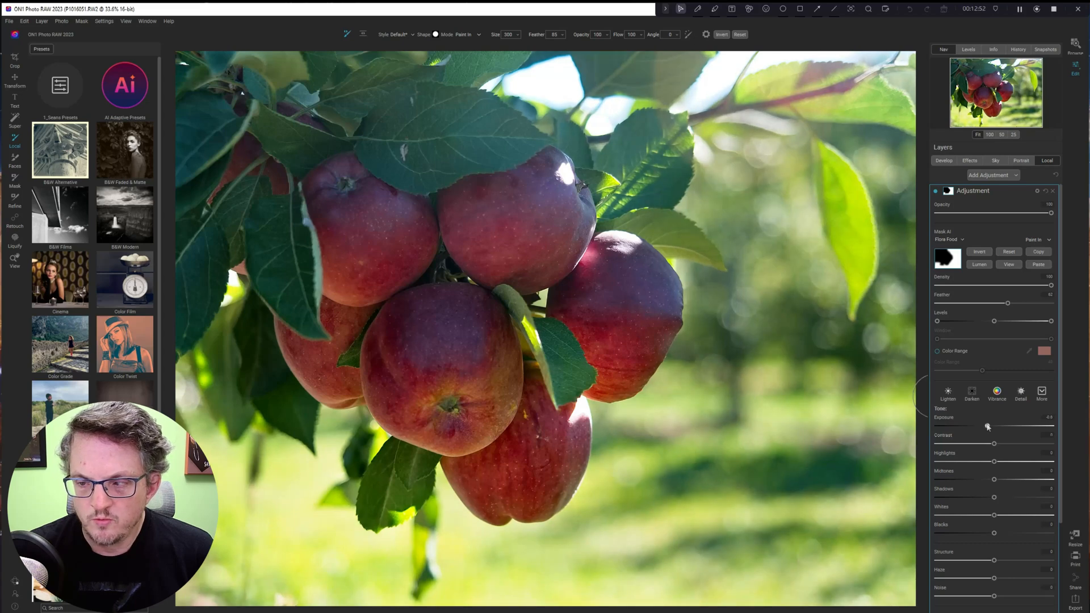
Set the Local adjustment's highlights to -27, structure to -19 and haze to 34
left_click_drag(995, 461, 979, 463)
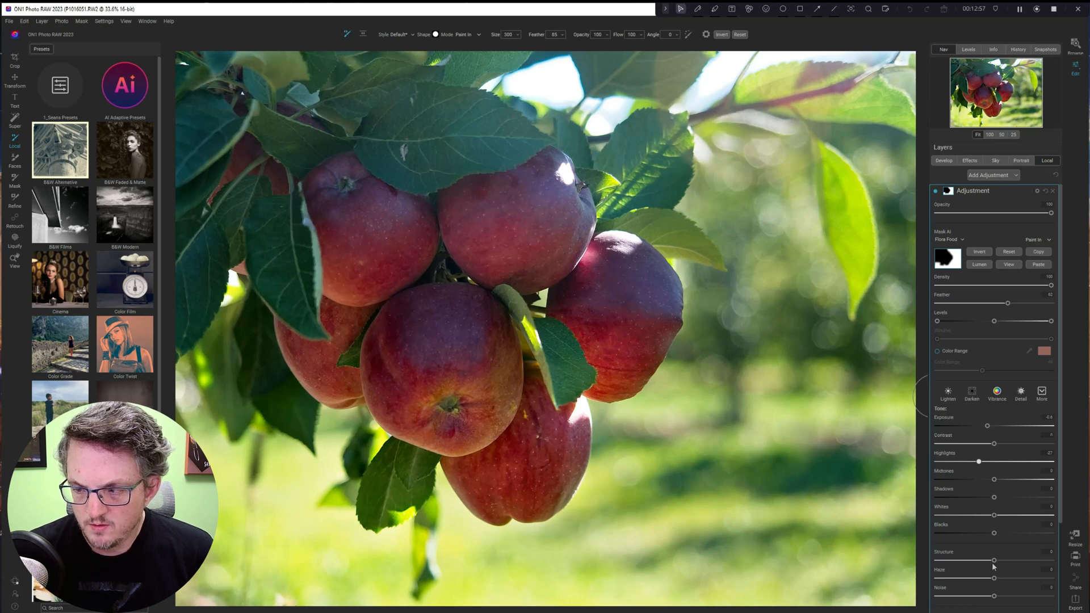
left_click_drag(995, 560, 984, 562)
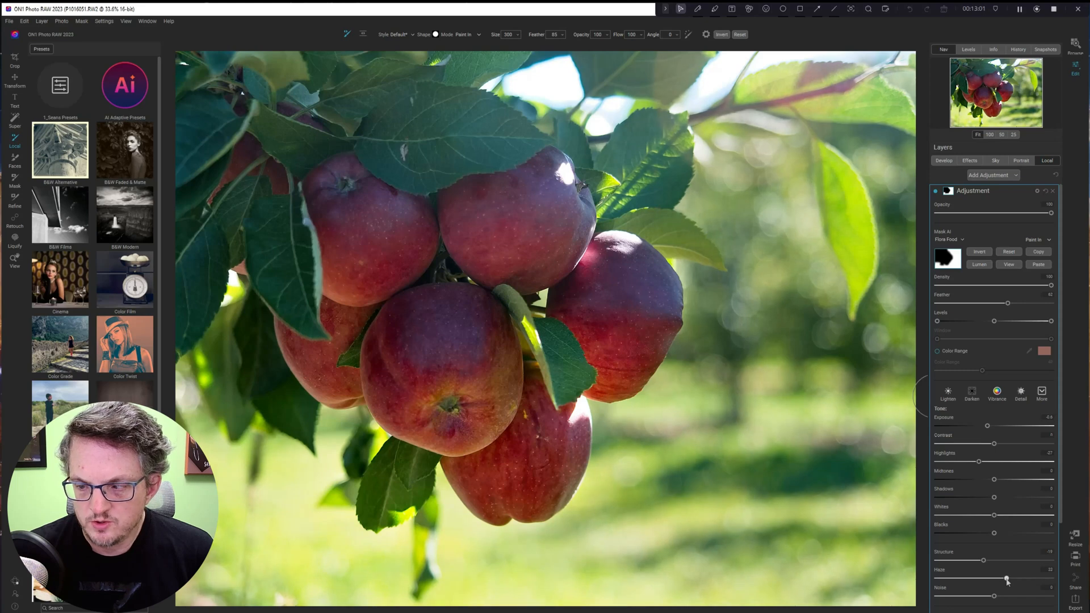
scroll(1026, 494, "down", 2)
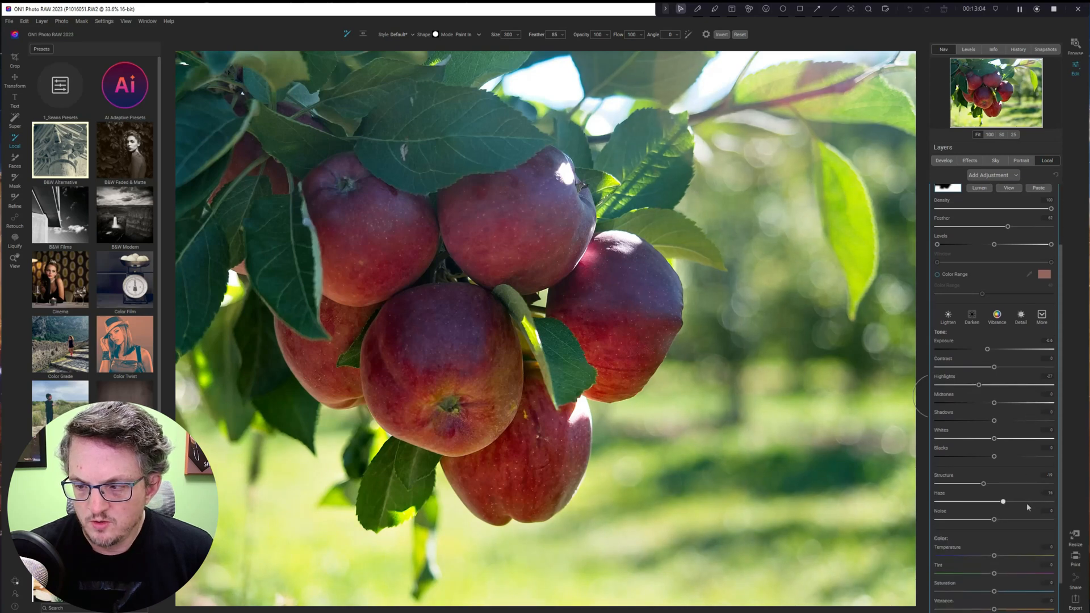
scroll(1027, 502, "up", 2)
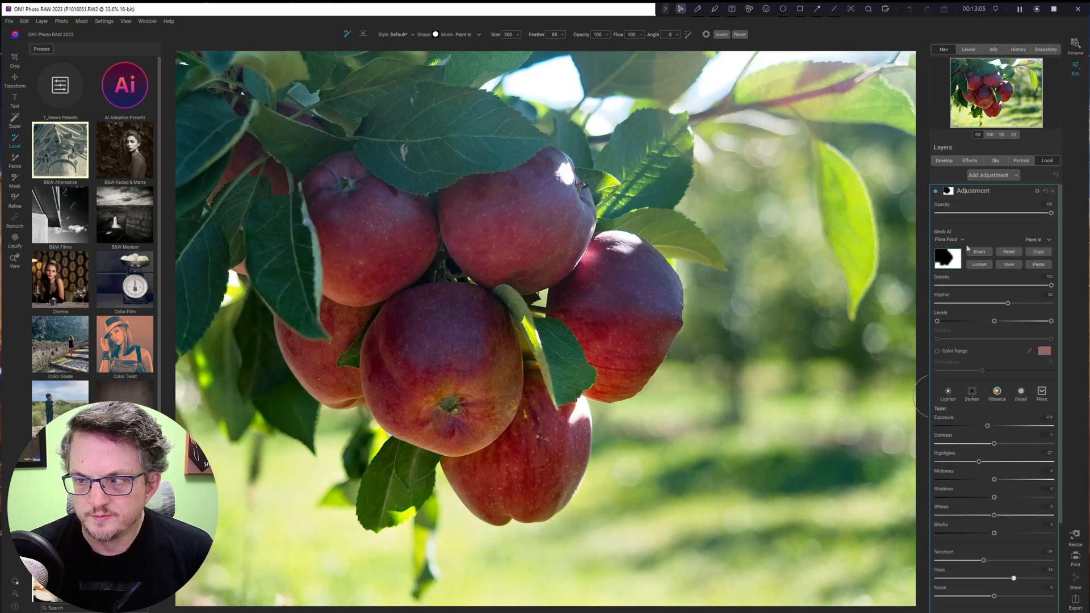
Compare the background with the Local adjustment off and on, collapse its settings, and check the photo with the preview off and on
left_click(936, 192)
left_click(936, 192)
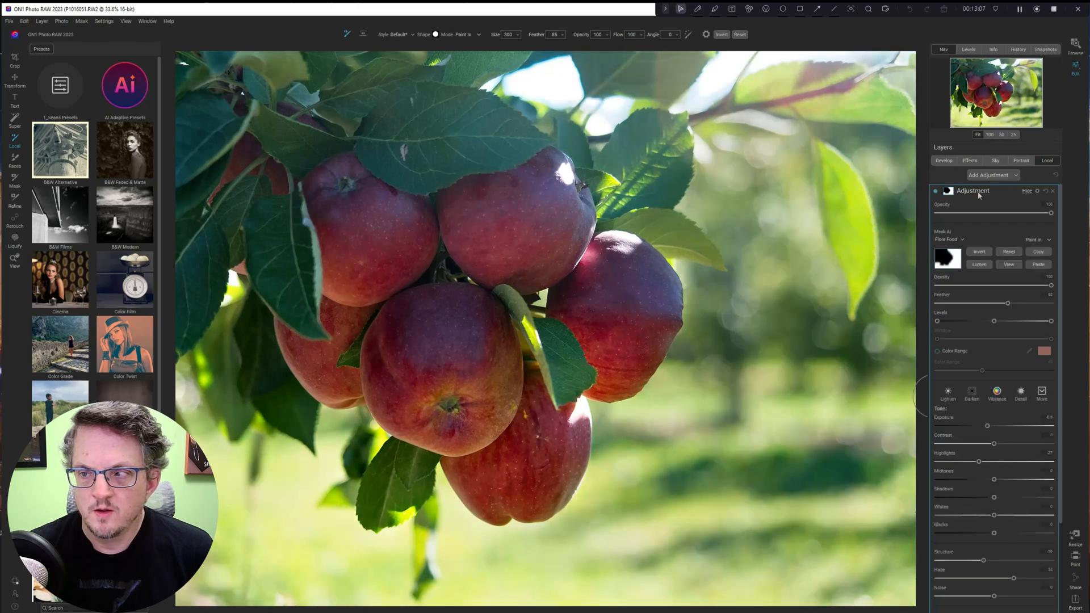
left_click(1028, 191)
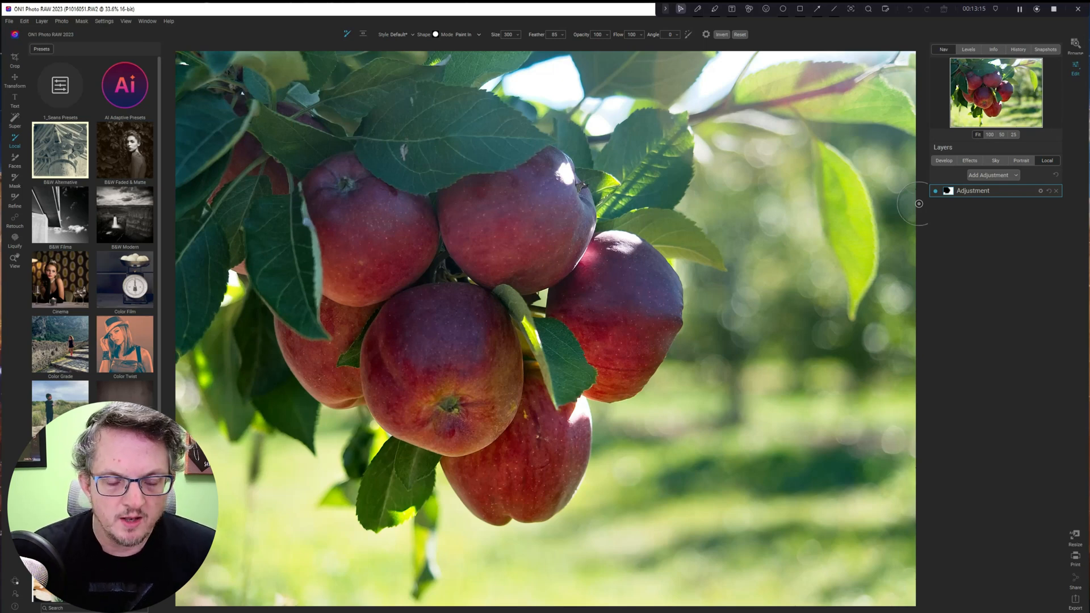
key("p")
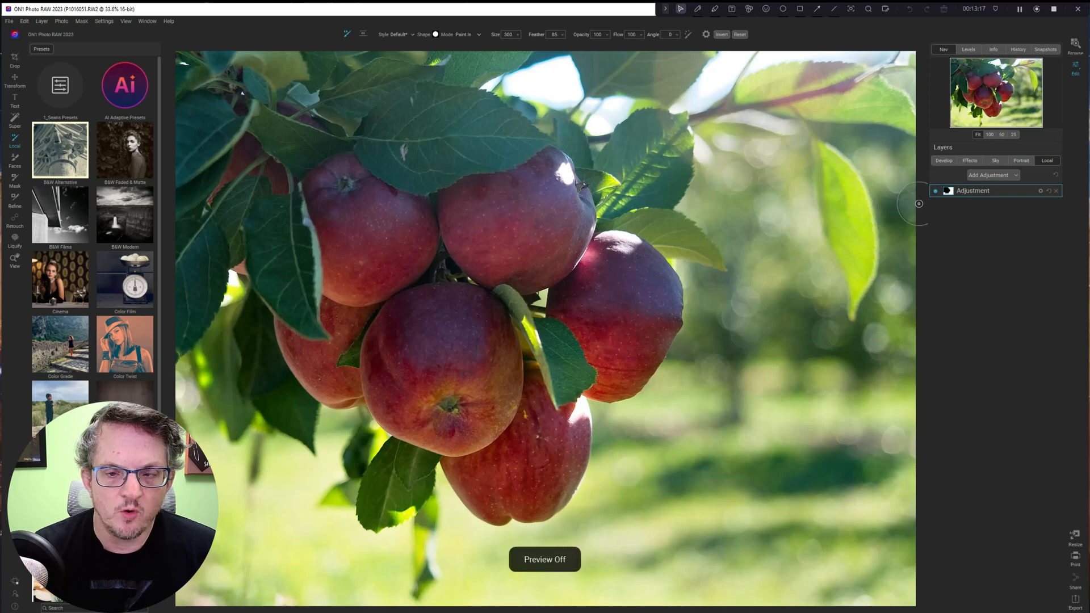
key("p")
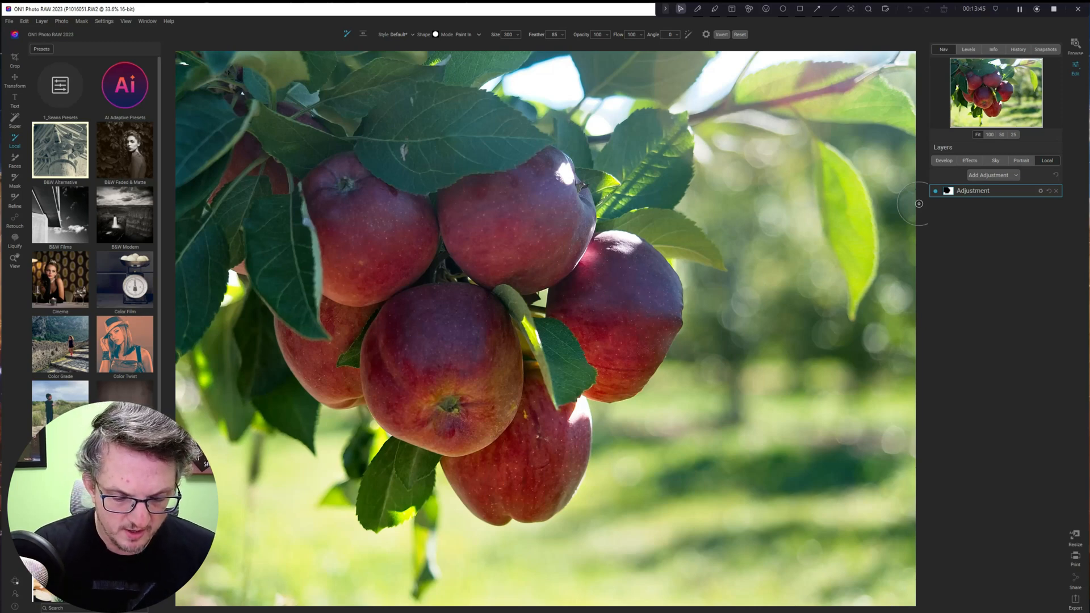
Open the cornfield and hay bale photo from the filmstrip and switch to its Develop settings
key("ctrl+Down")
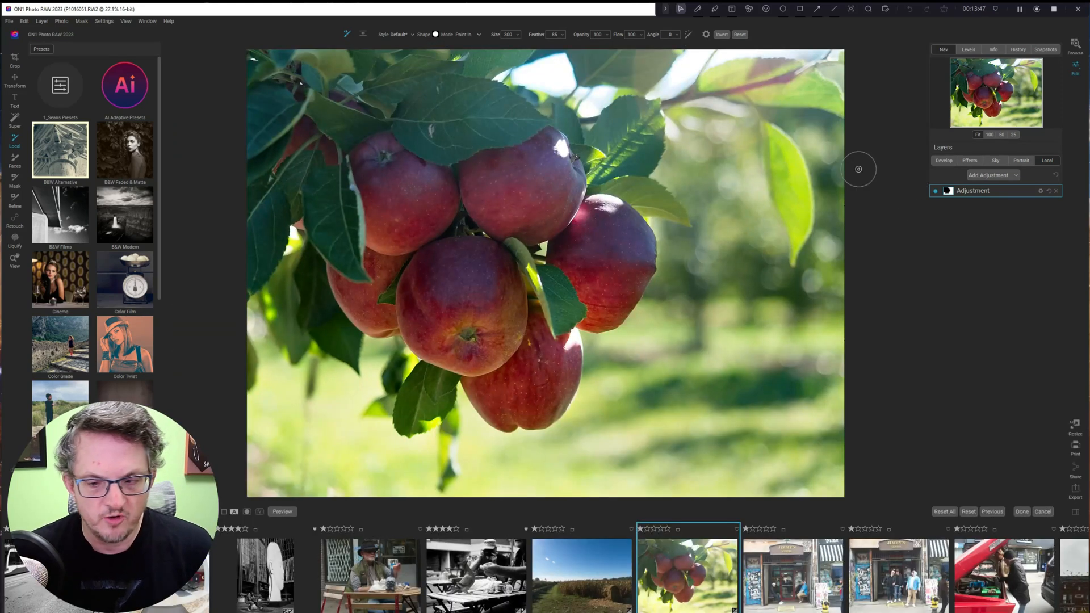
left_click(580, 585)
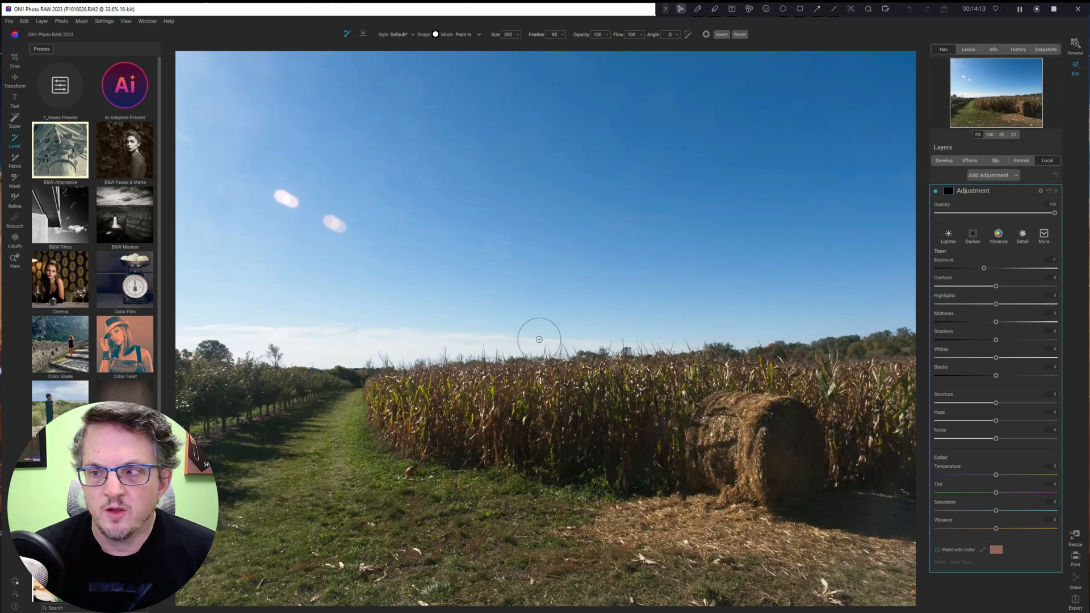
left_click(947, 161)
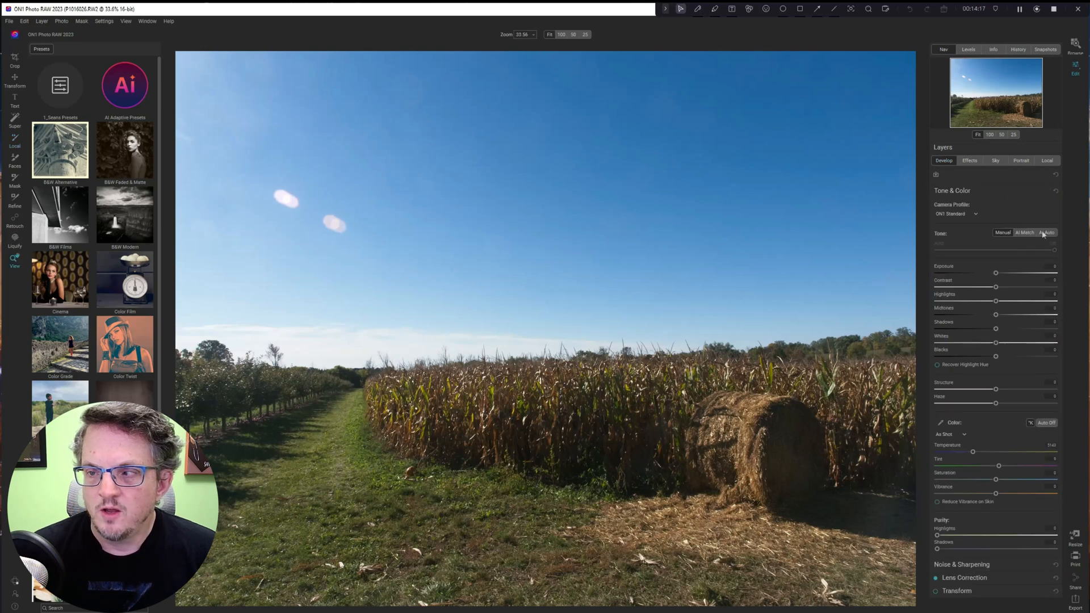
Collapse Tone & Color and use both NoNoise AI and Tack Sharp AI for the cornfield photo's noise and sharpening
left_click(1045, 192)
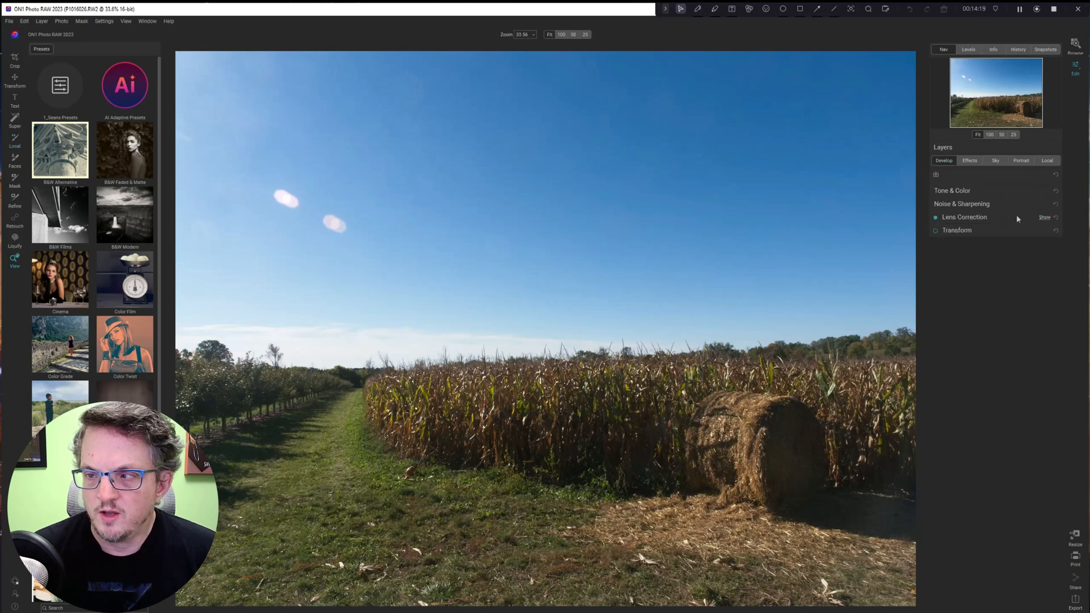
left_click(1044, 204)
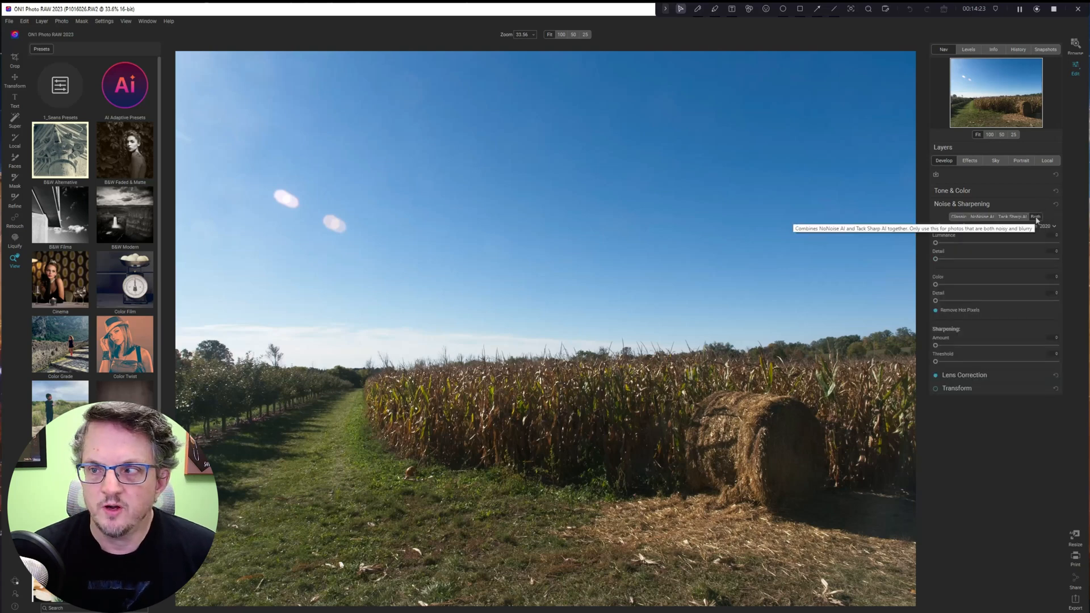
left_click(1036, 218)
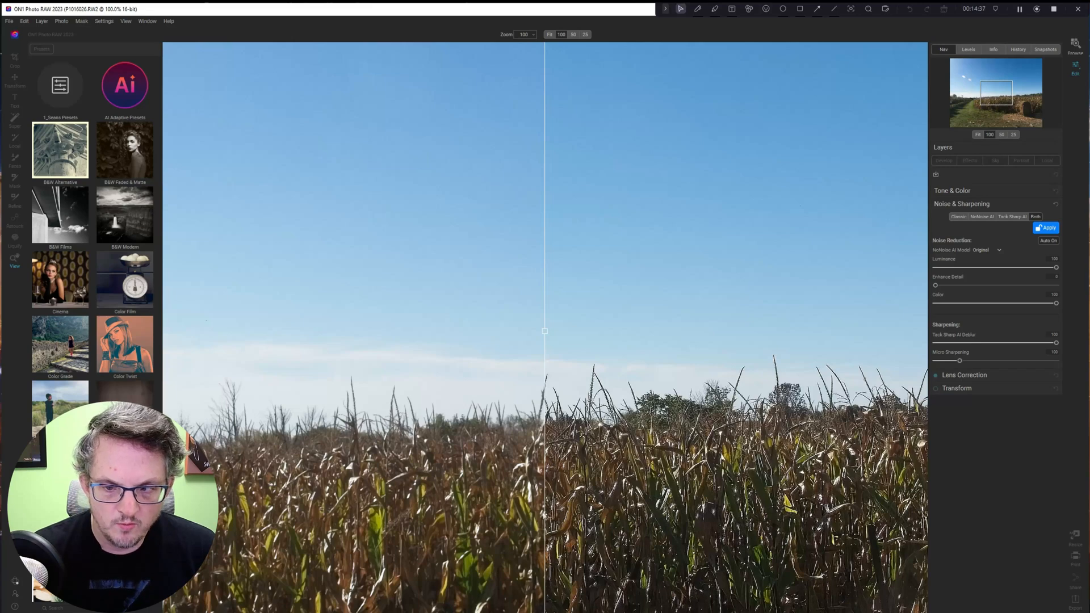
Compare the noise and sharpening before and after across the corn at 100%, and fit the whole photo in view
left_click_drag(545, 331, 481, 364)
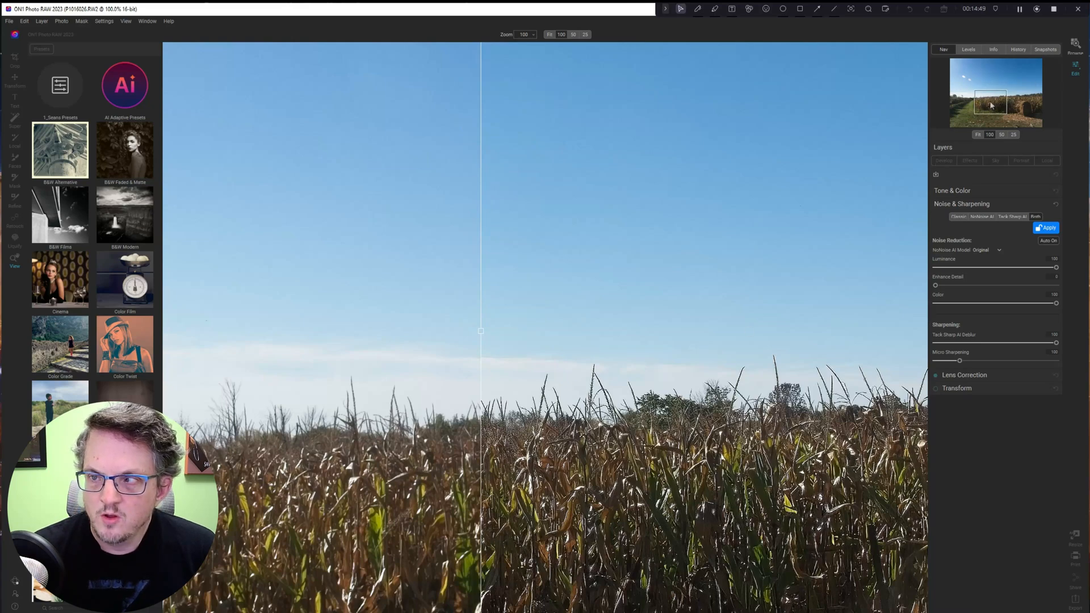
left_click_drag(990, 110, 994, 102)
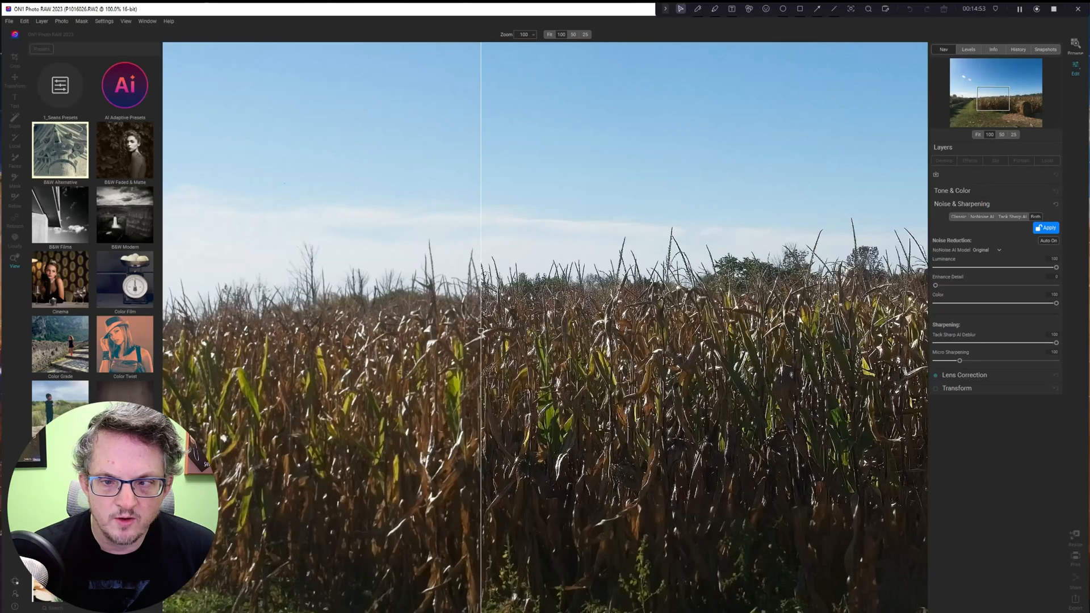
left_click_drag(481, 331, 557, 331)
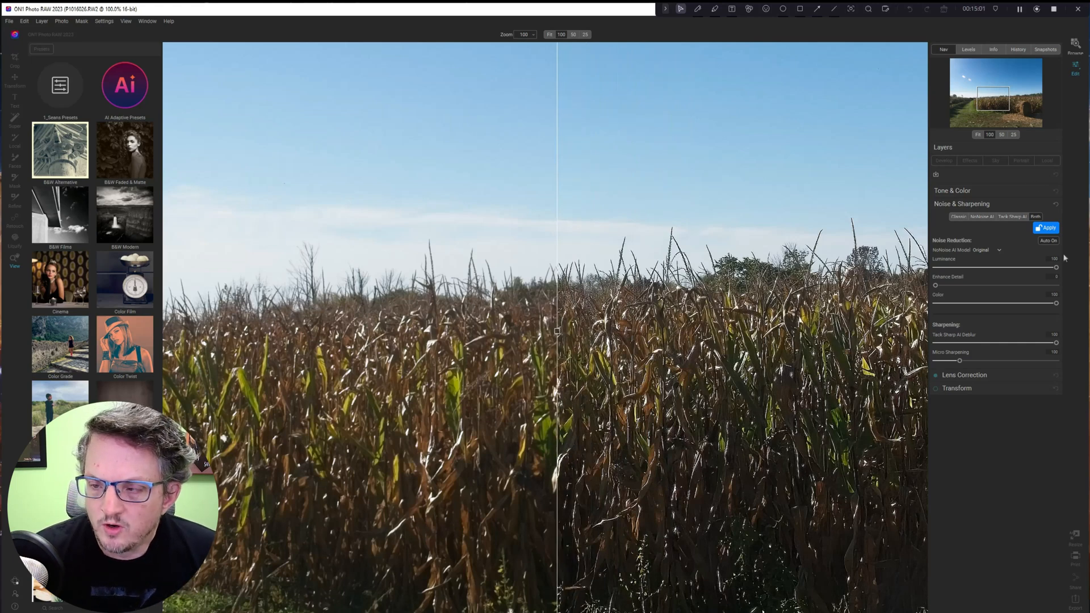
left_click(978, 135)
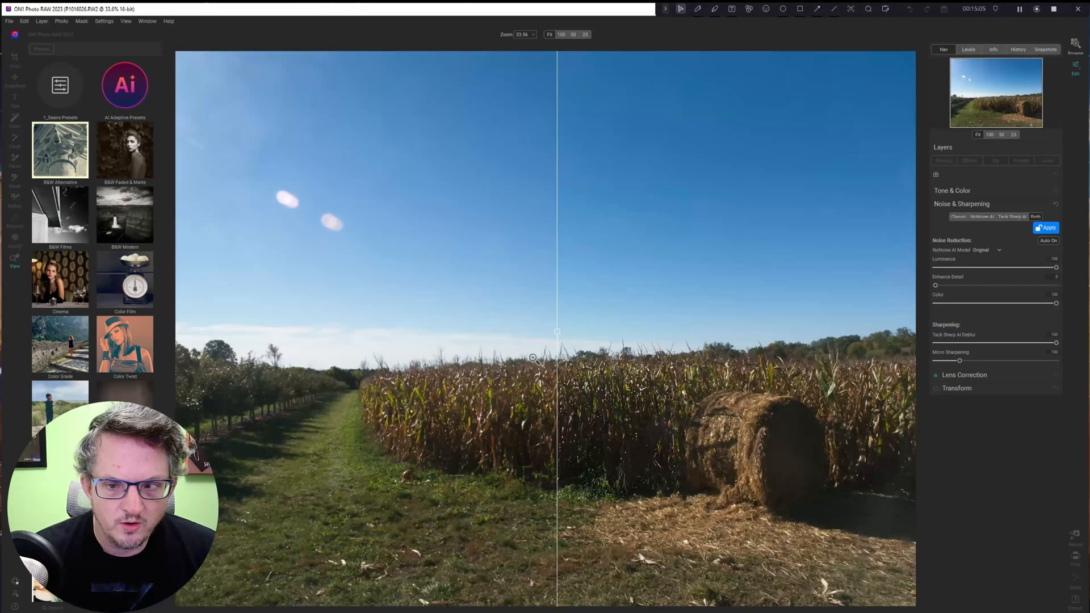
Compare the whole cornfield photo before and after noise reduction and sharpening by sweeping the split-view divider across it
left_click_drag(675, 348, 485, 355)
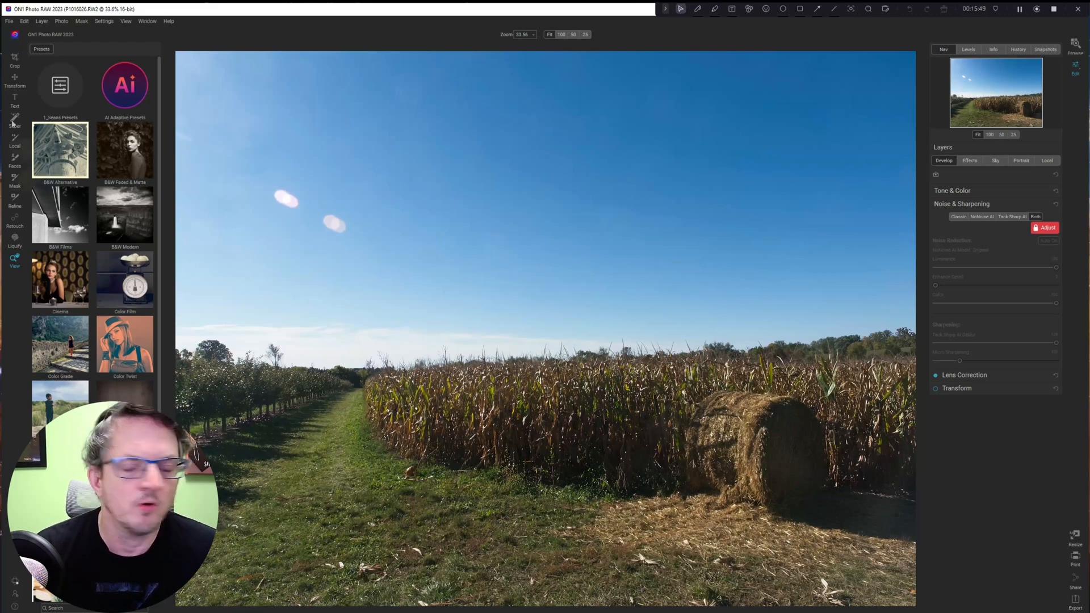
Replace the cornfield sky with an OcuDrone Undeniably Dramatic sky and compare the photo with Sky Swap AI off and on
left_click(997, 161)
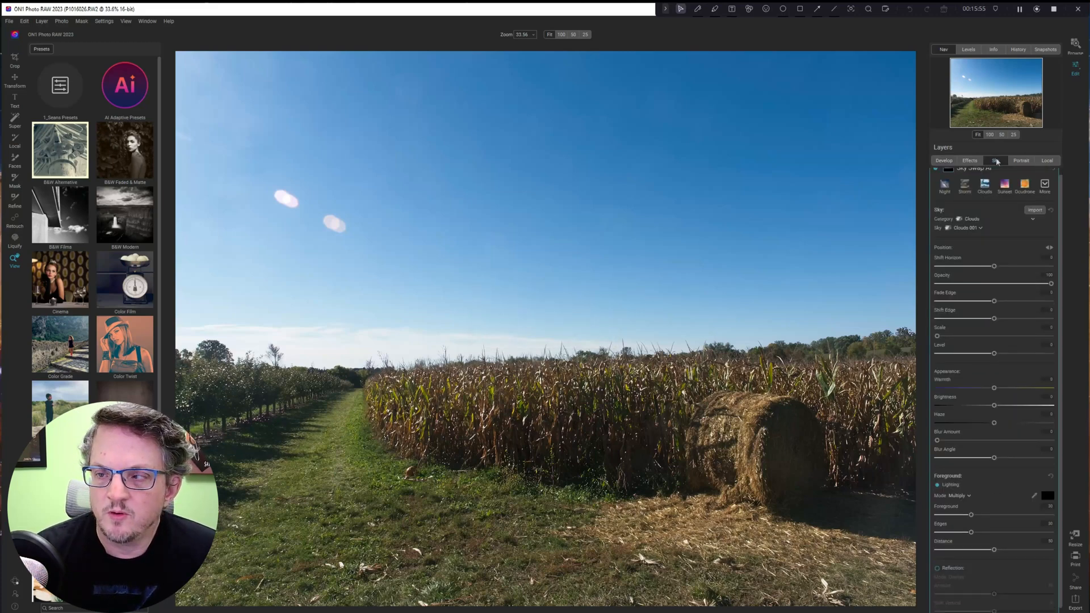
scroll(996, 193, "up", 1)
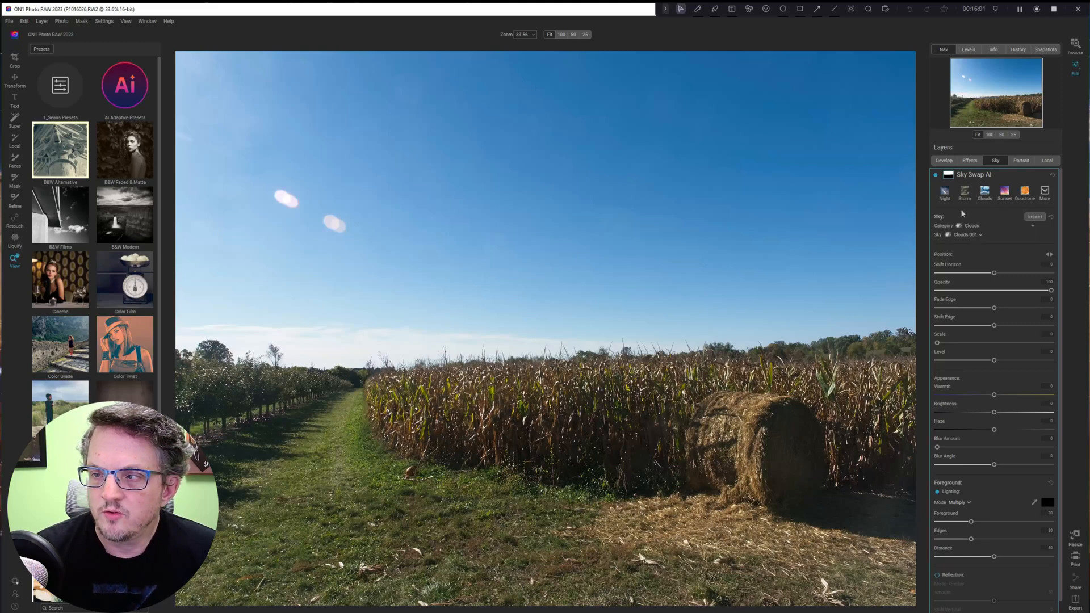
left_click(1022, 196)
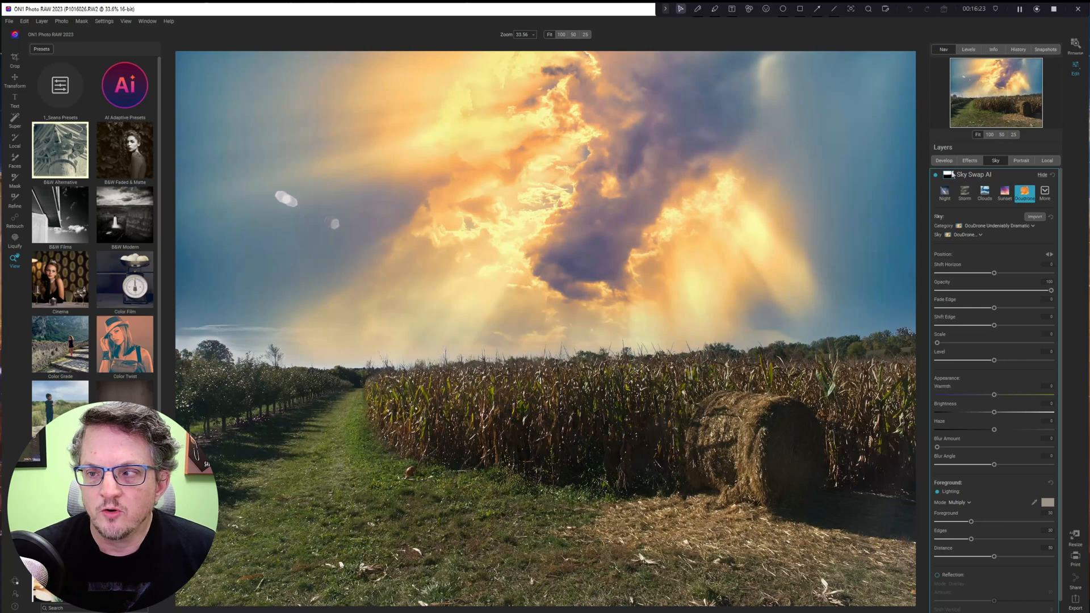
left_click(936, 175)
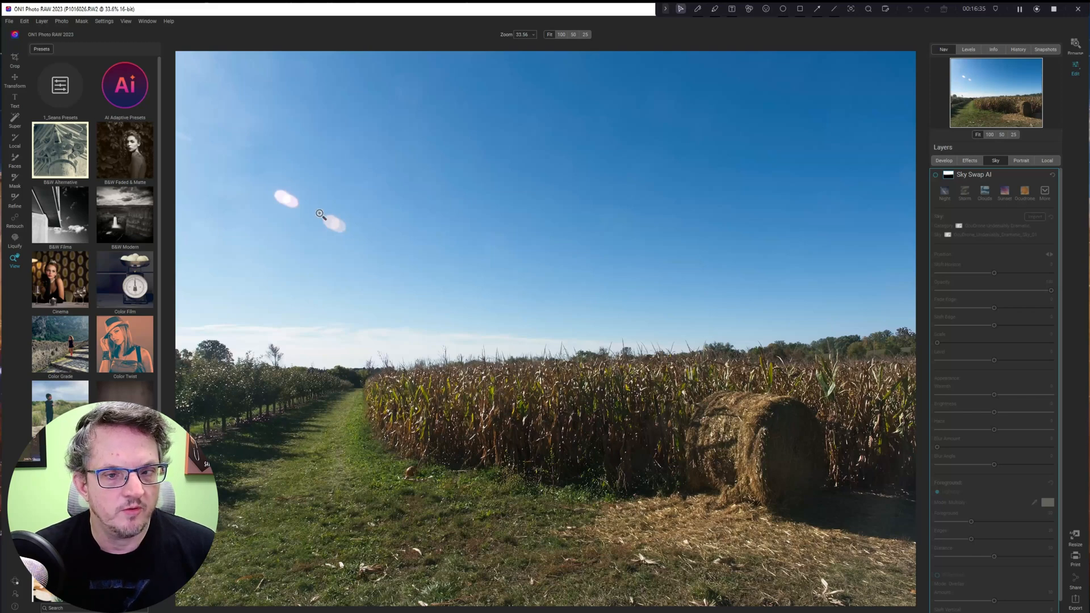
left_click(936, 176)
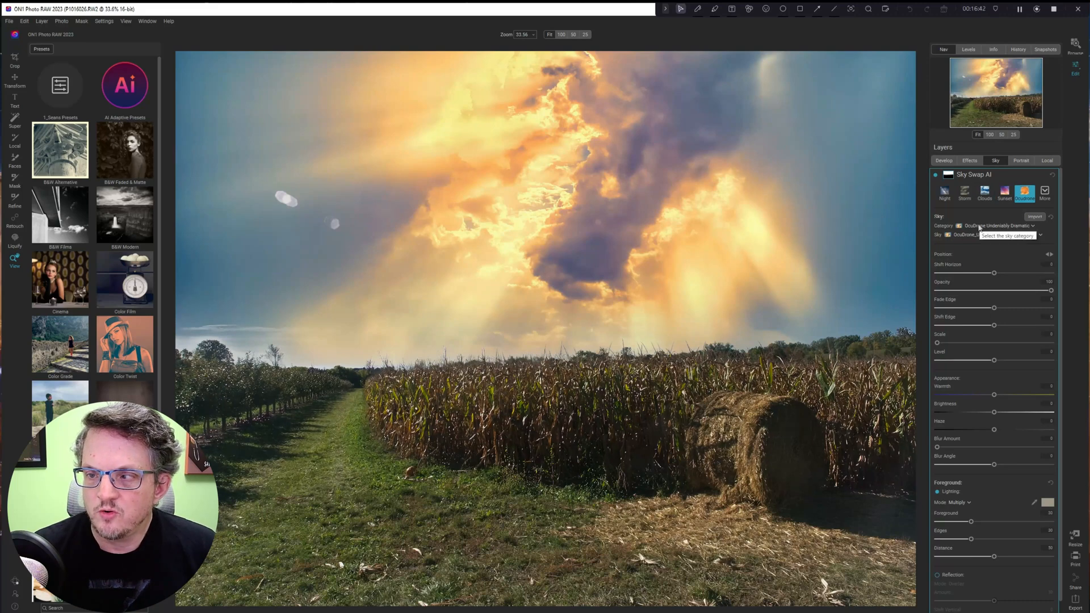
Preview other replacement skies, browse the sky categories and switch the category to OcuDrone Blue Velvet
left_click(978, 233)
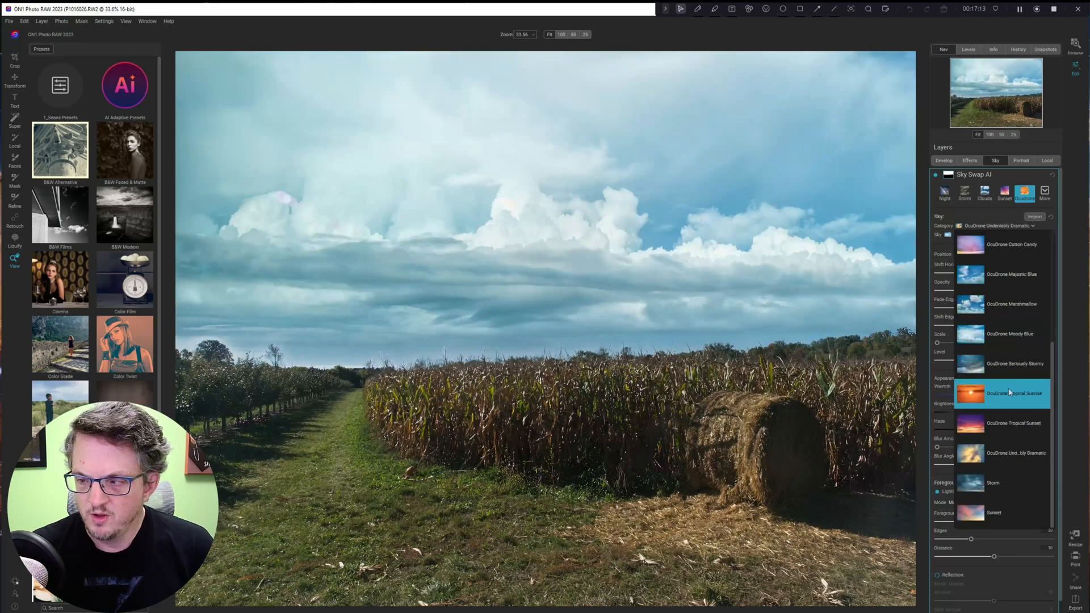
scroll(1001, 426, "down", 2)
scroll(1001, 327, "up", 6)
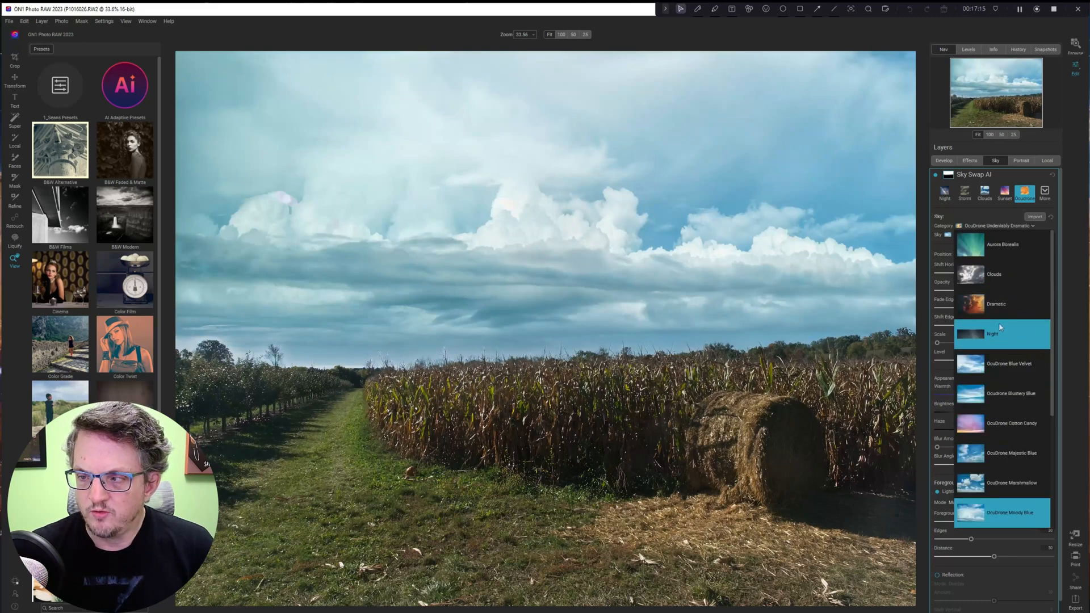
scroll(999, 327, "down", 3)
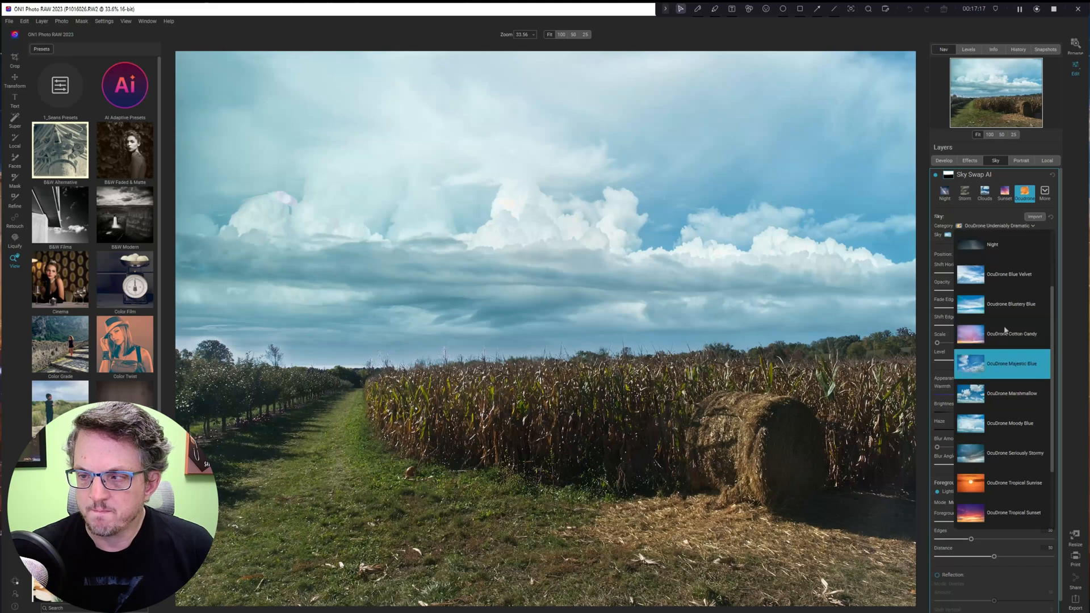
scroll(1006, 330, "up", 3)
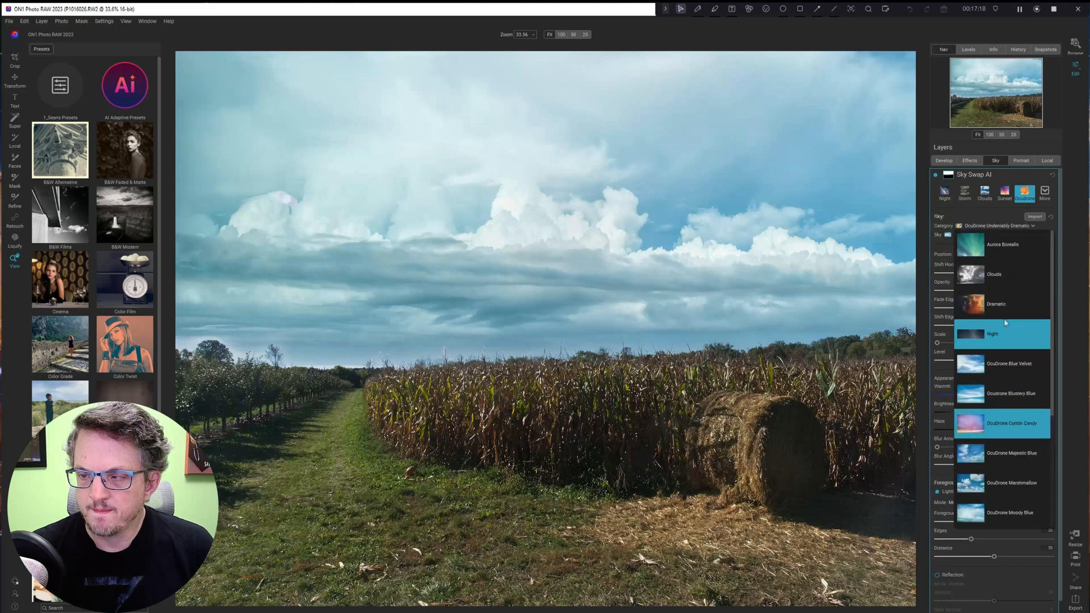
left_click(1009, 362)
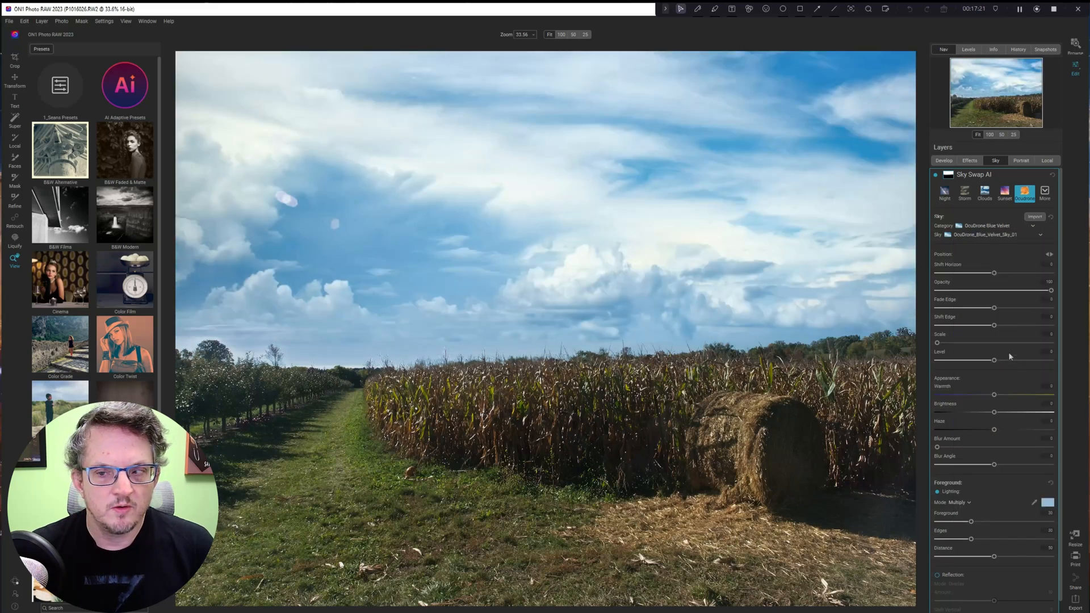
Choose the sky OcuDrone_Blue_Velvet_Sky_04 and compare the photo with Sky Swap AI off and on
left_click(991, 235)
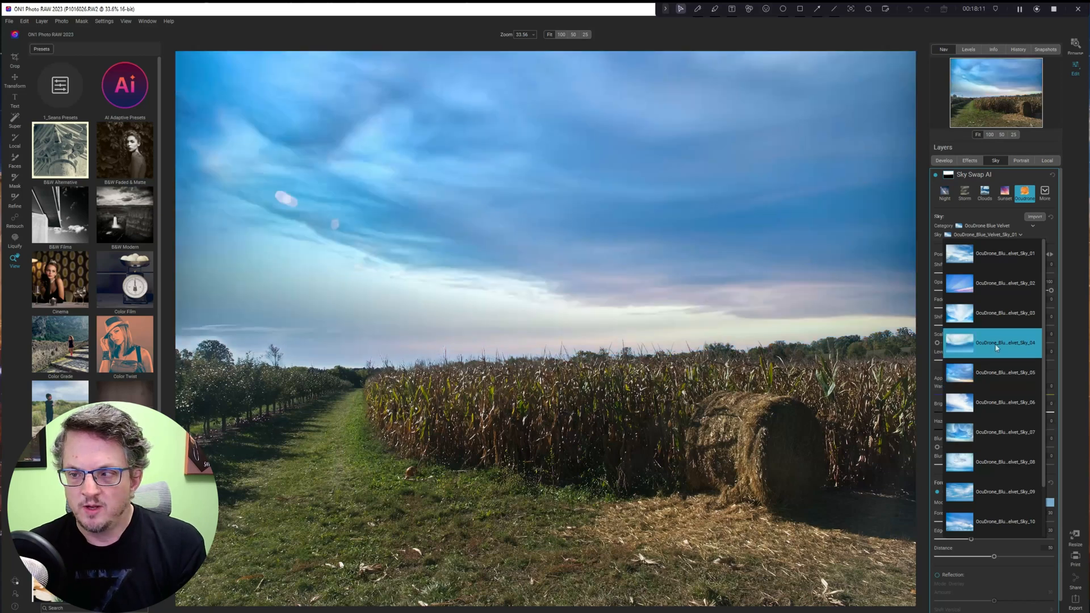
left_click(997, 348)
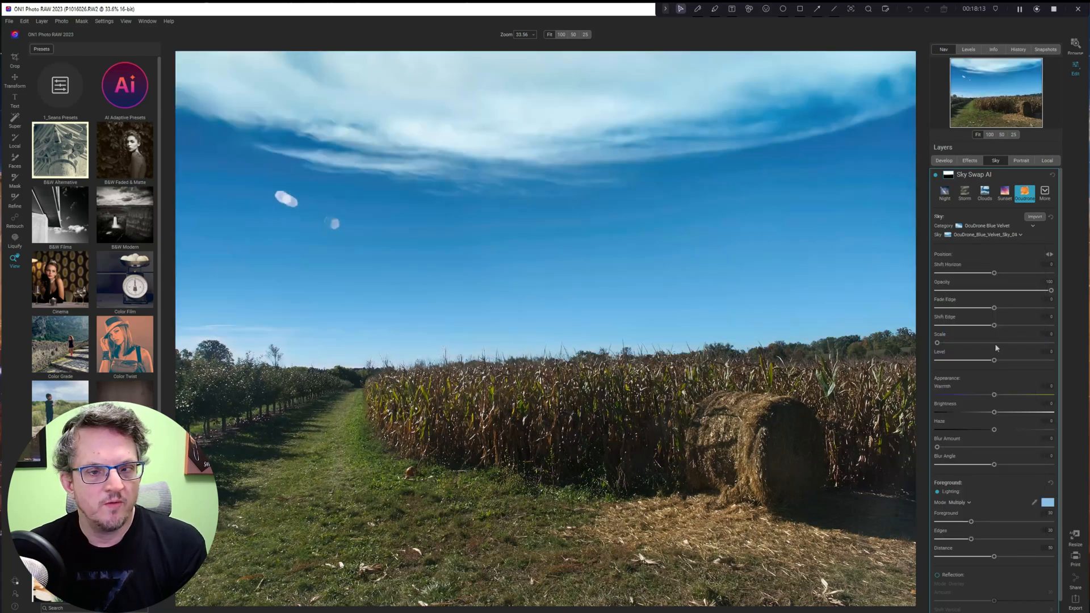
left_click(936, 175)
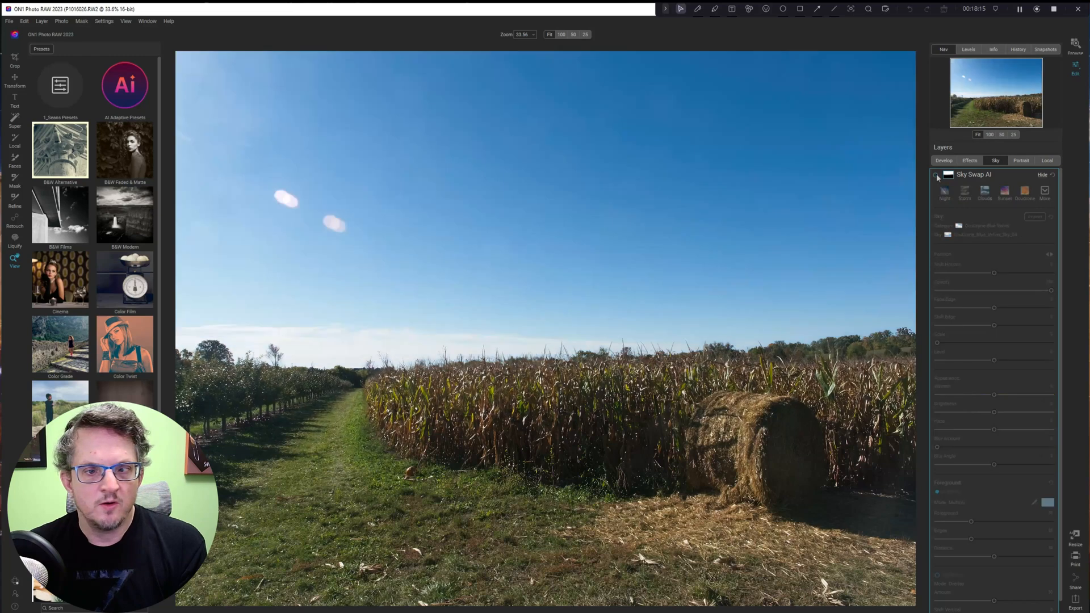
left_click(936, 174)
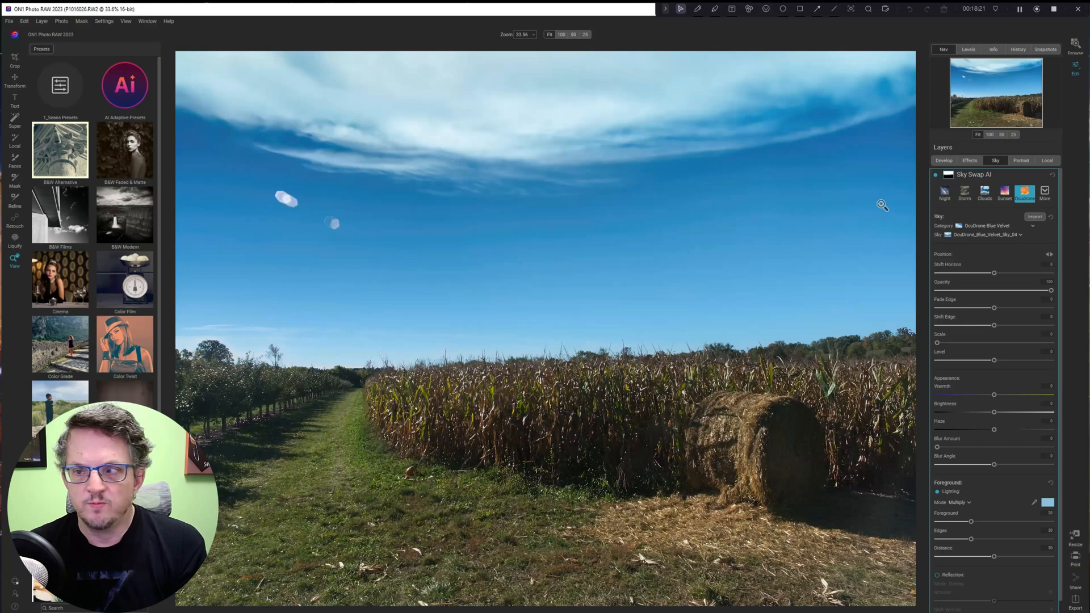
left_click(936, 175)
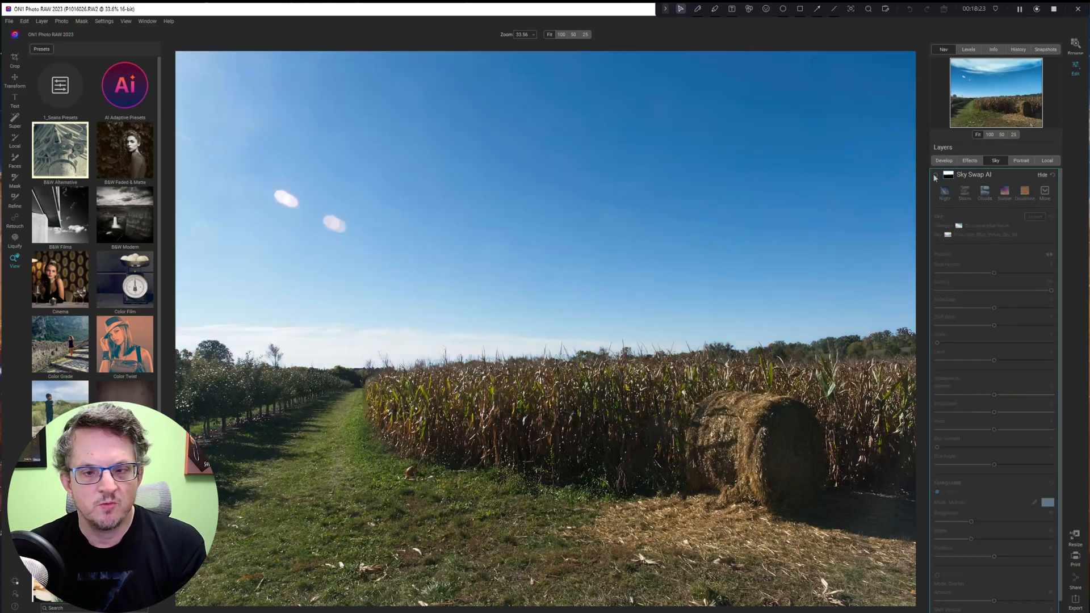
left_click(935, 175)
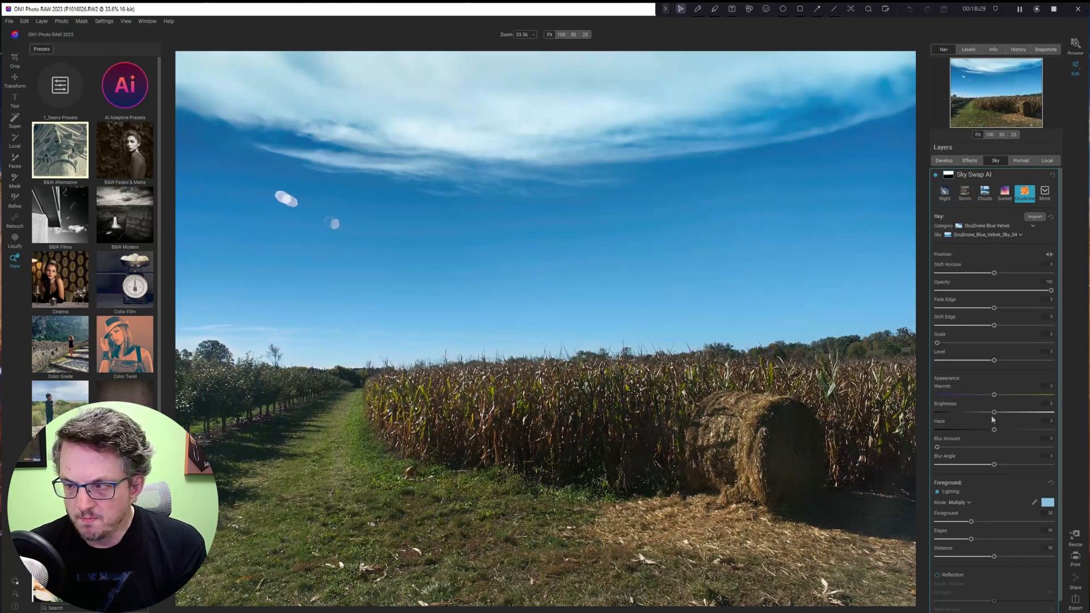
Try the Shift Edge, Fade Edge and Shift Horizon adjustments on the swapped sky, resetting each to its default
scroll(1005, 420, "down", 1)
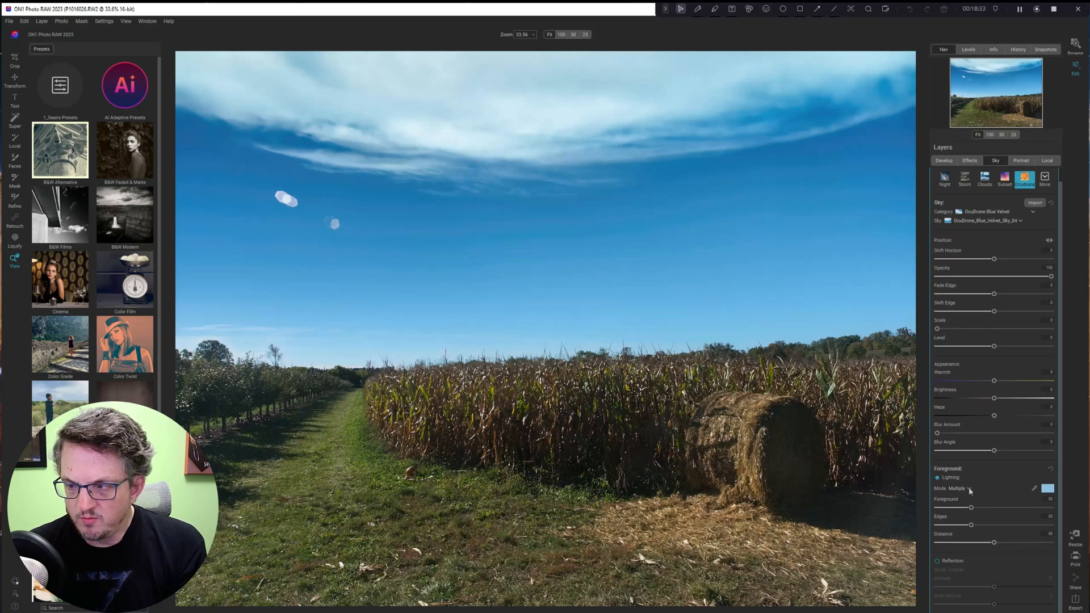
scroll(979, 391, "up", 1)
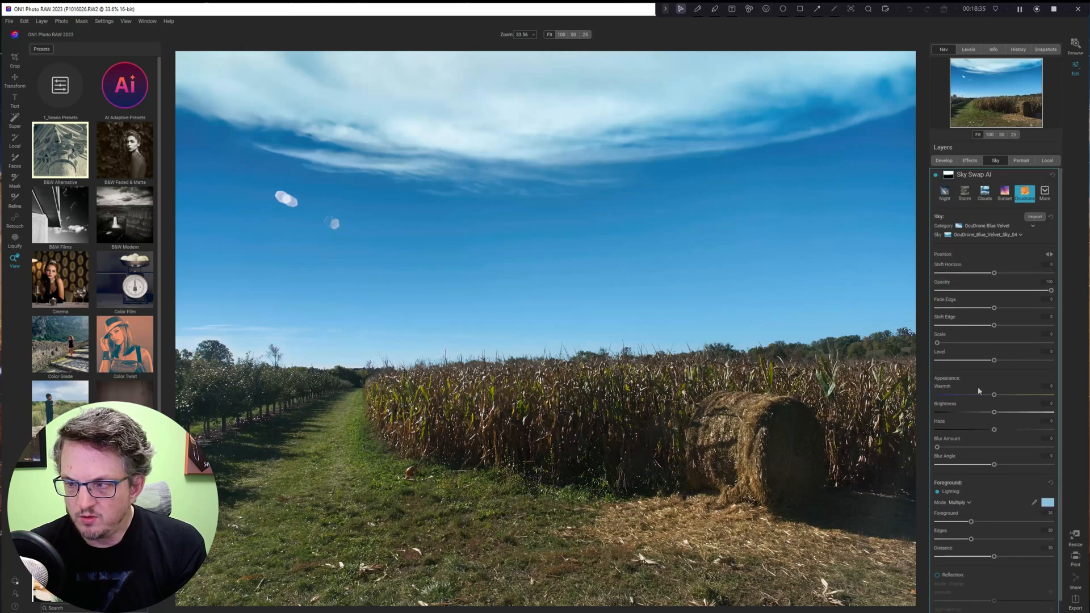
left_click_drag(937, 343, 903, 347)
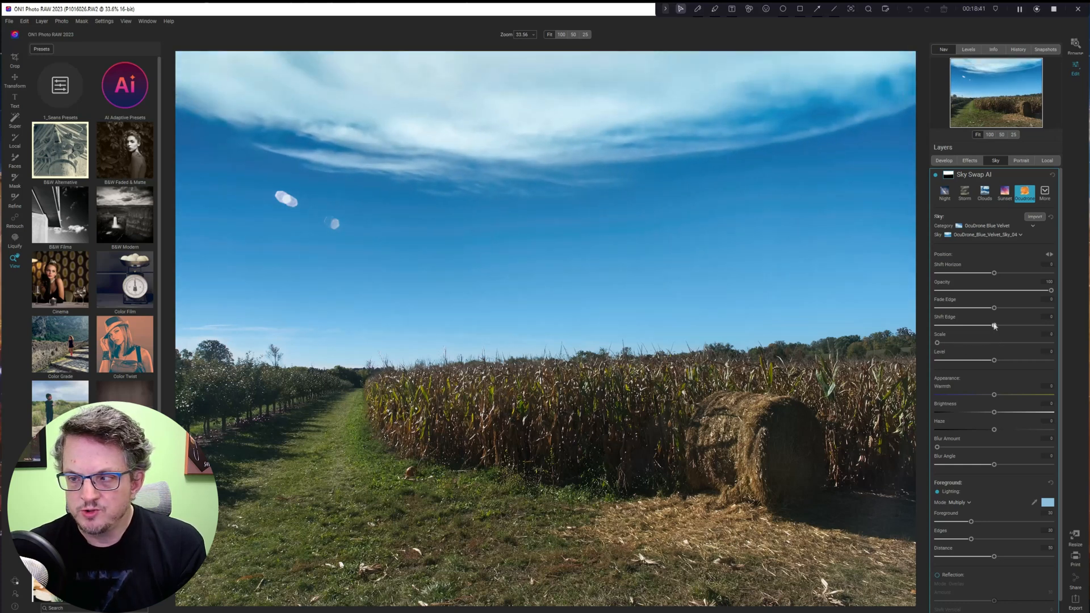
left_click_drag(995, 326, 879, 322)
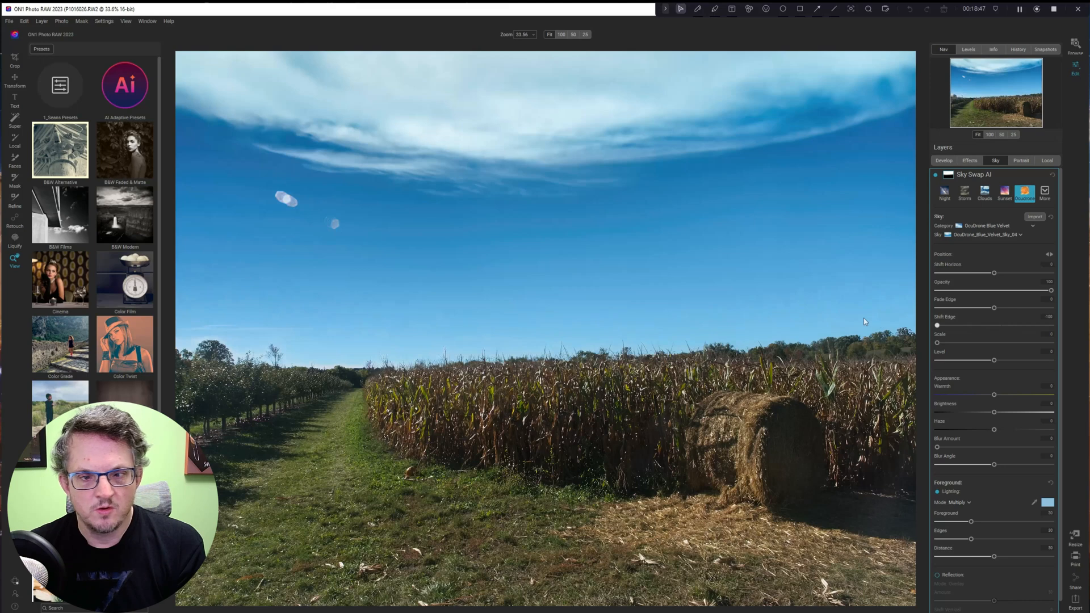
double_click(941, 317)
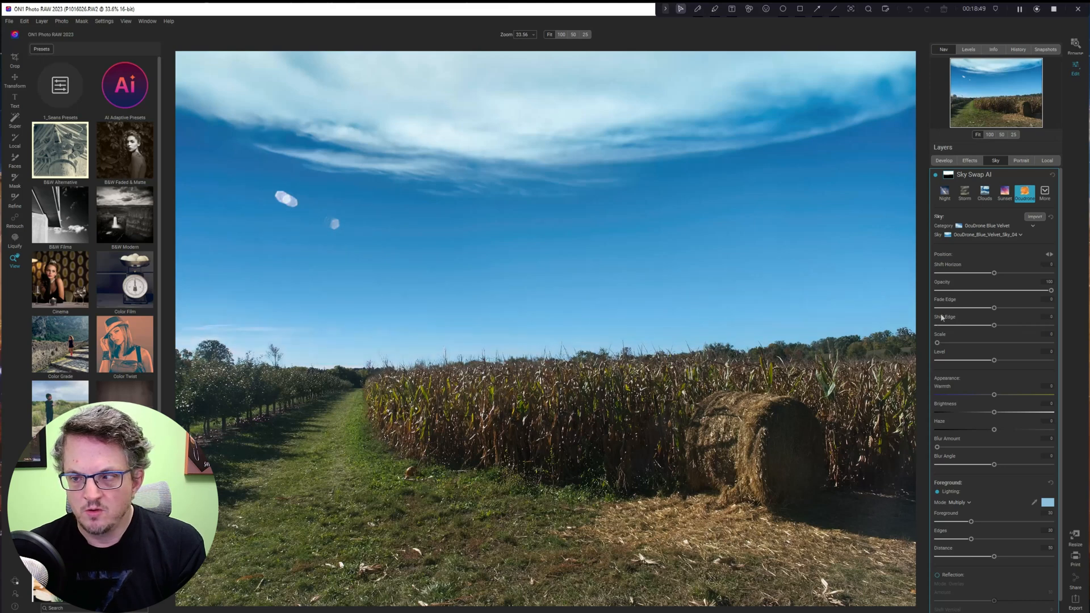
mouse_move(994, 308)
left_mouse_down()
mouse_move(1025, 310)
mouse_move(965, 308)
mouse_move(991, 310)
left_mouse_up()
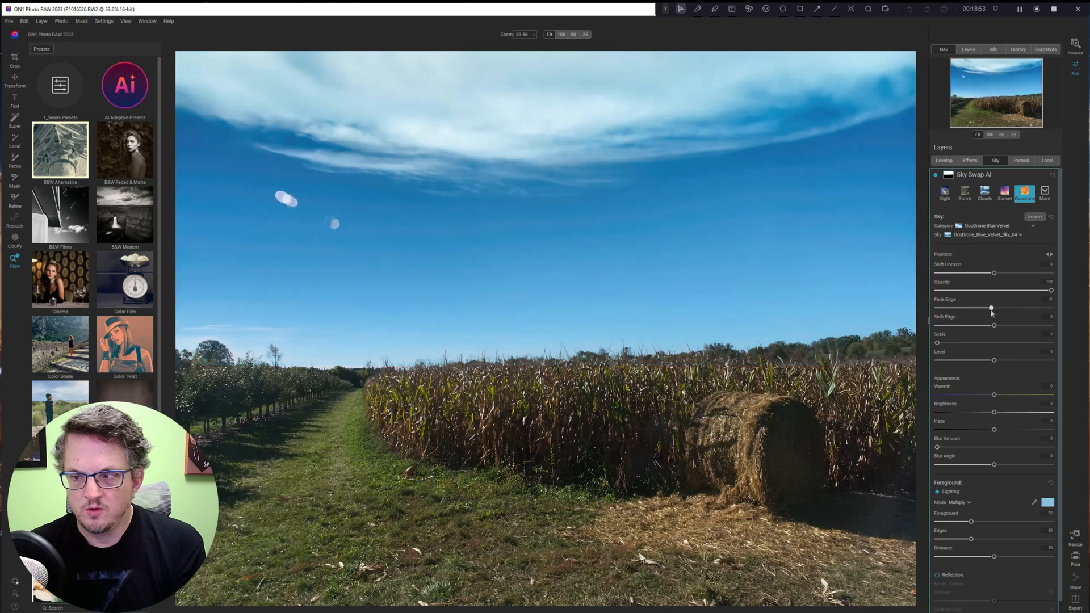
double_click(938, 303)
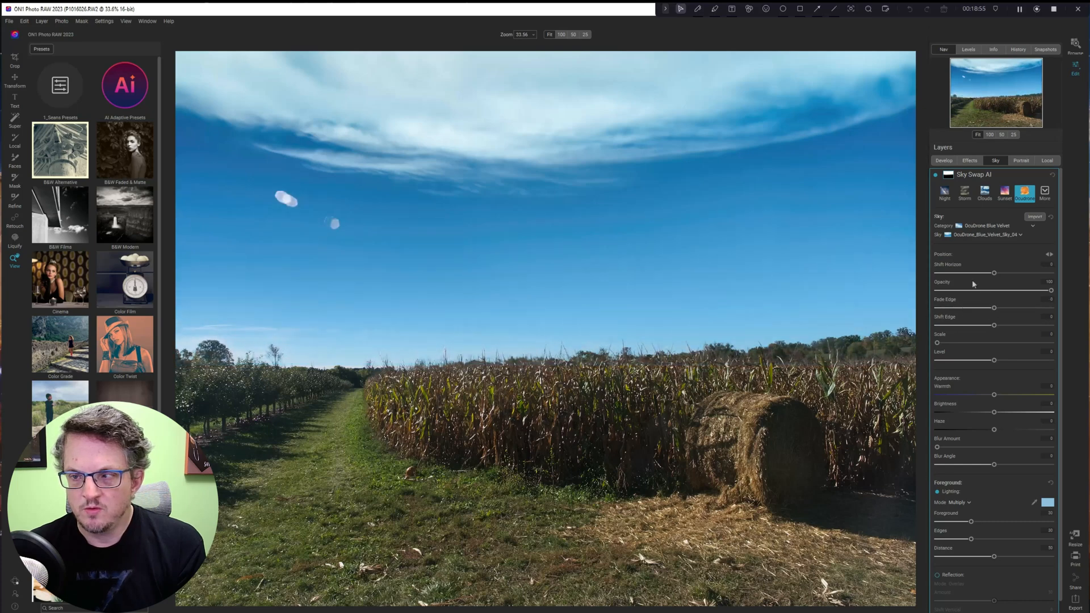
mouse_move(994, 273)
left_mouse_down()
mouse_move(1016, 274)
mouse_move(979, 274)
left_mouse_up()
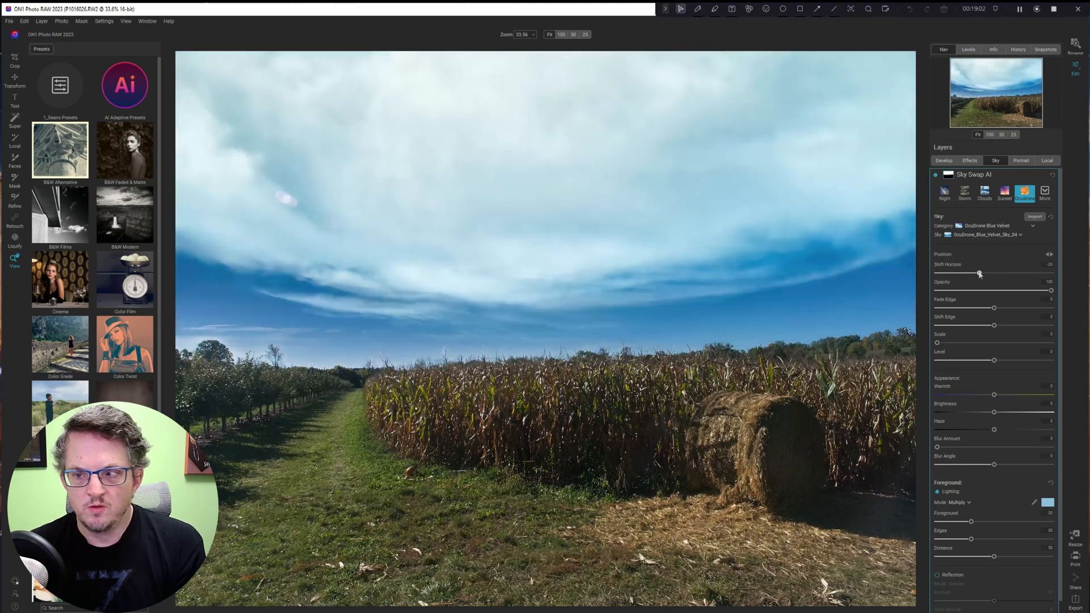
double_click(943, 265)
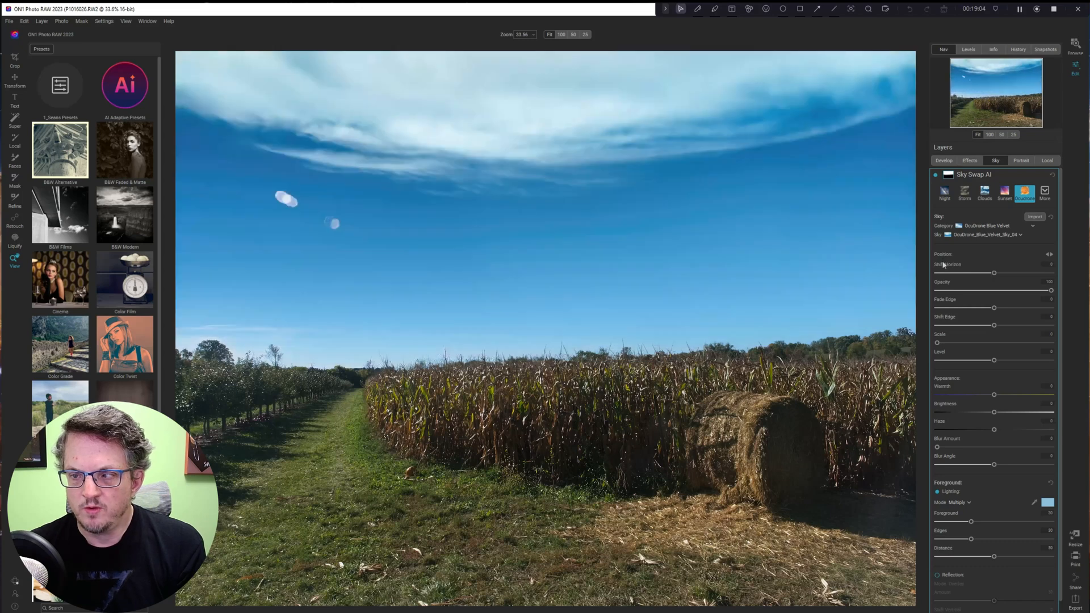
Preview the other OcuDrone Blue Velvet skies on the cornfield photo
left_click(987, 238)
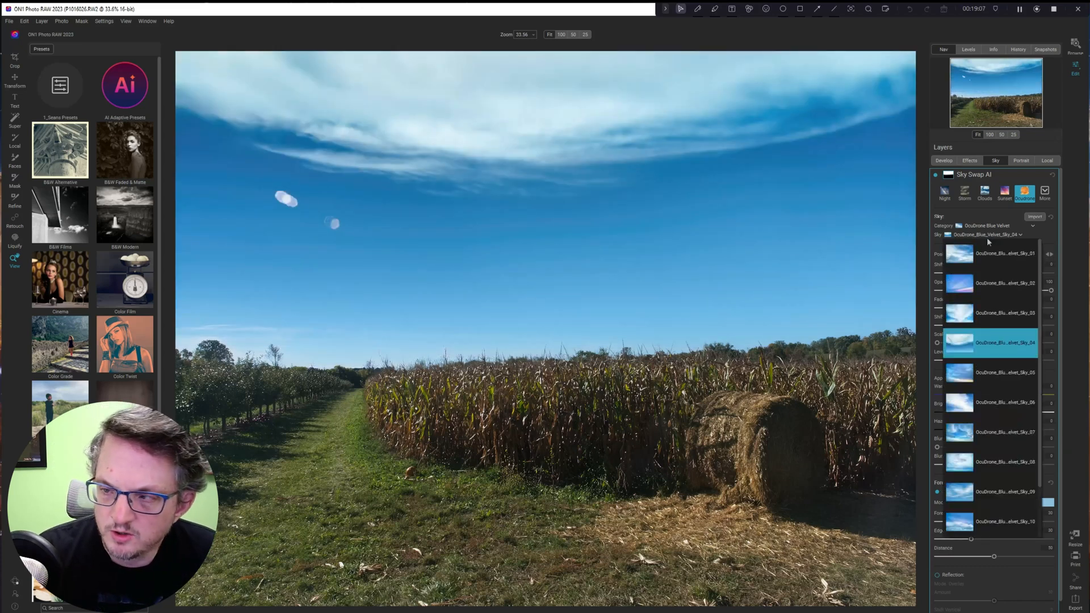
scroll(987, 369, "down", 2)
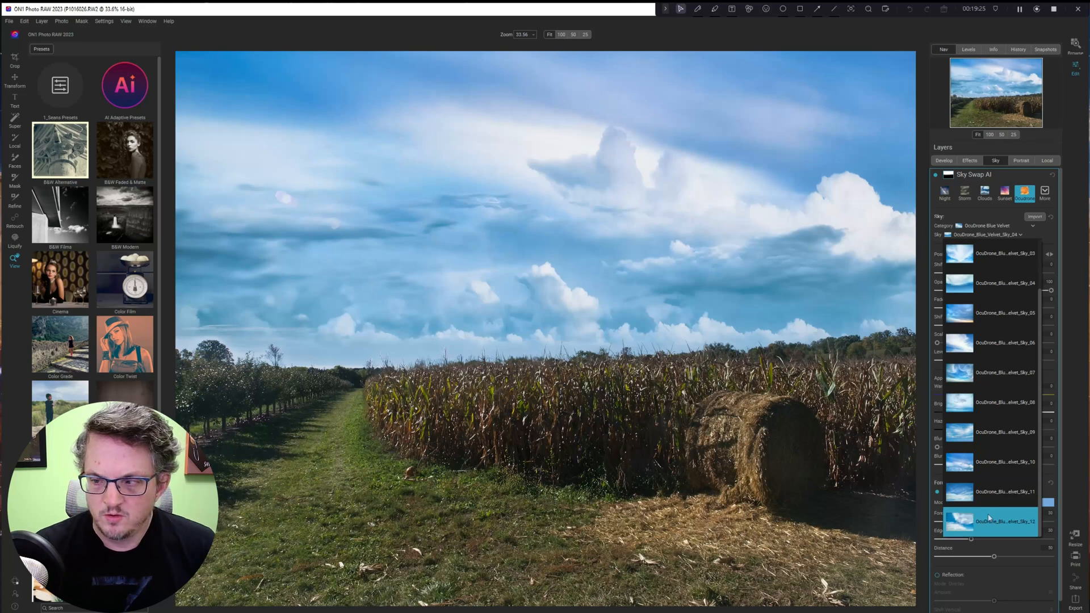
key("Down")
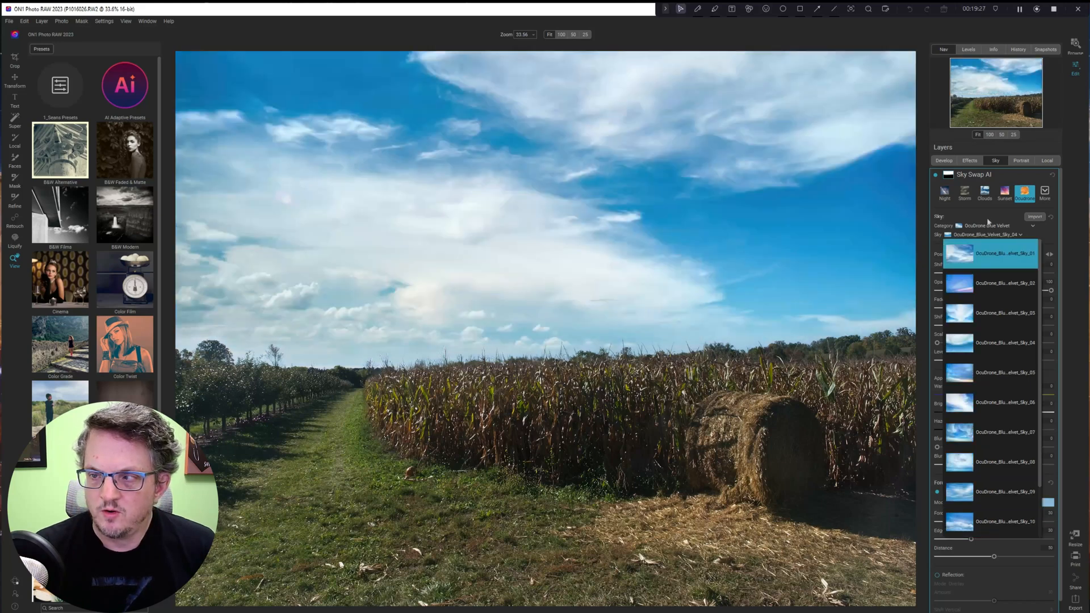
Switch the sky category to OcuDrone Blustery Blue and apply OcuDrone_Blustery_Blue_Sky_06
left_click(1005, 226)
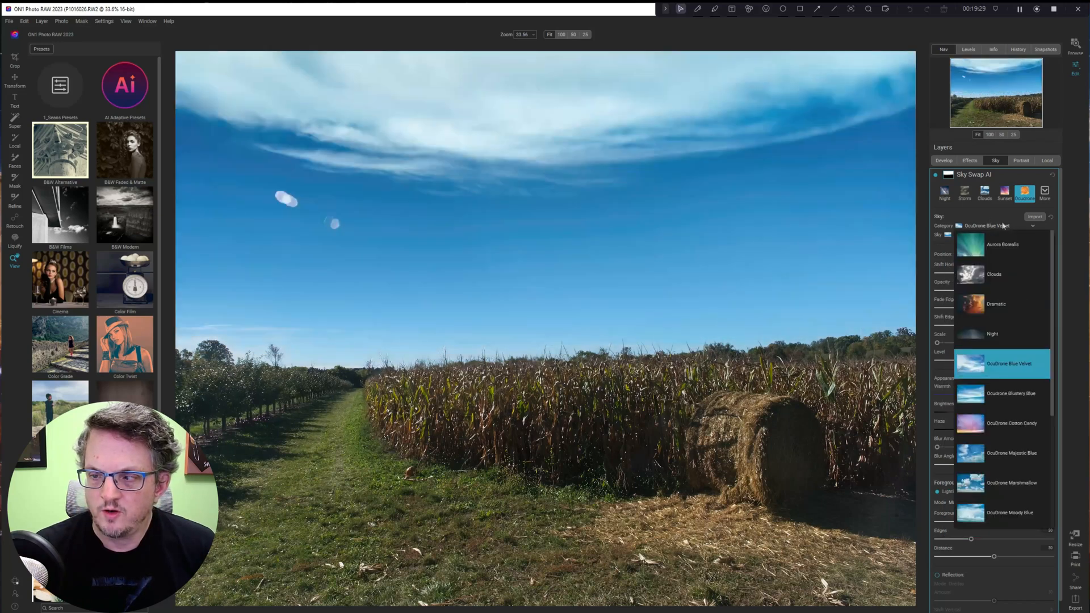
left_click(1003, 394)
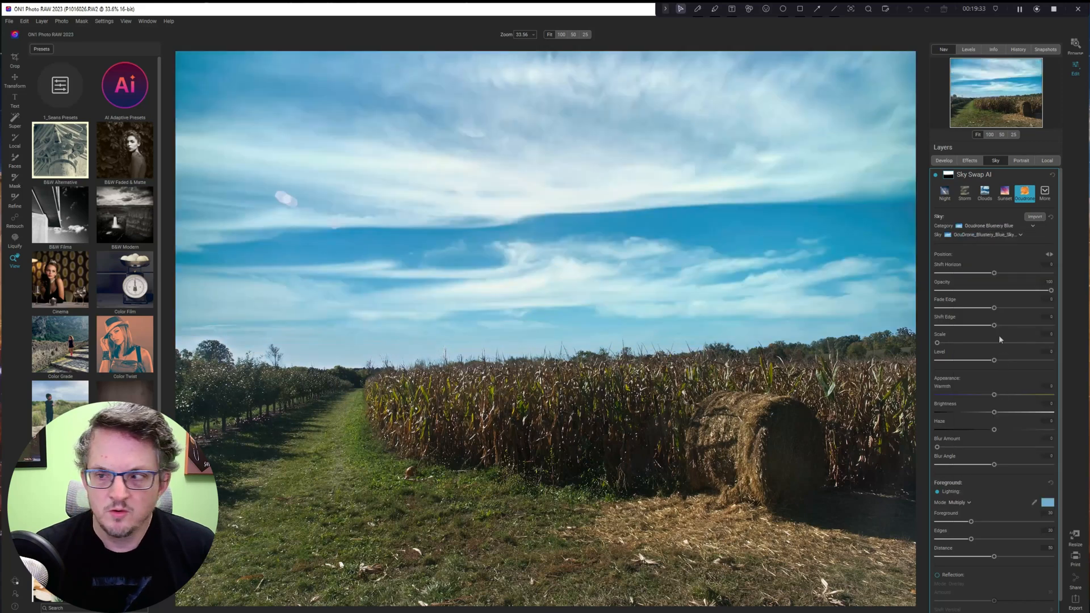
left_click(1004, 235)
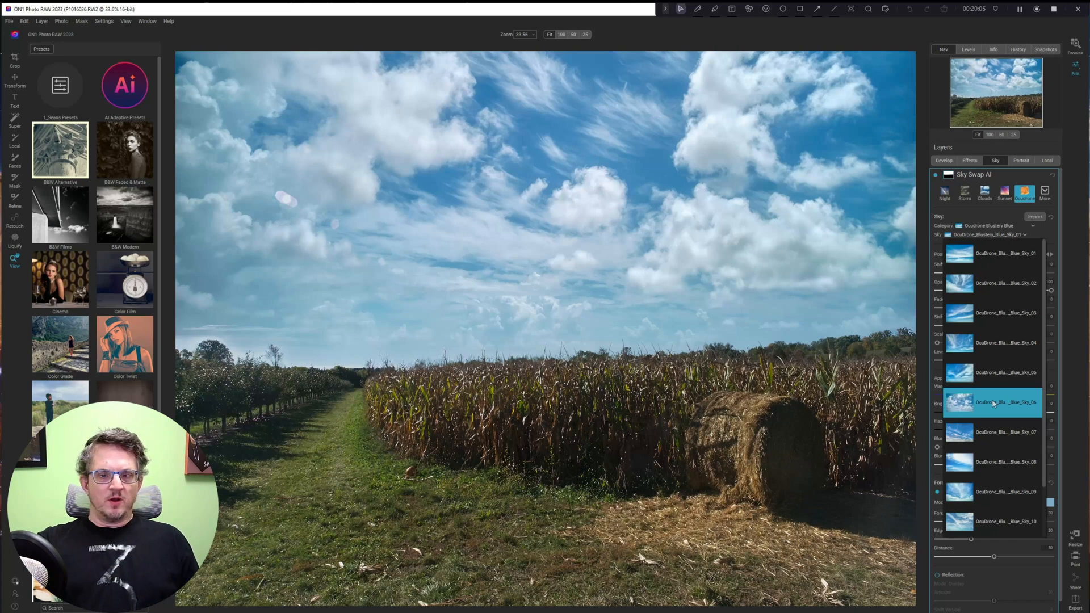
left_click(994, 403)
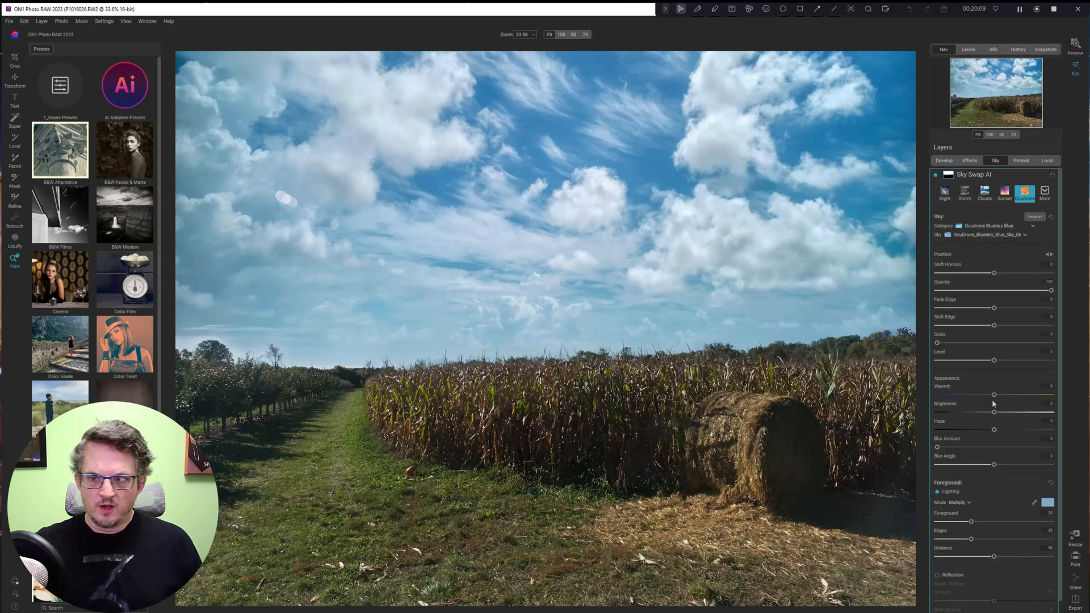
Clean up the sky mask by brushing away the two stray masked spots in the clouds
left_click(950, 180)
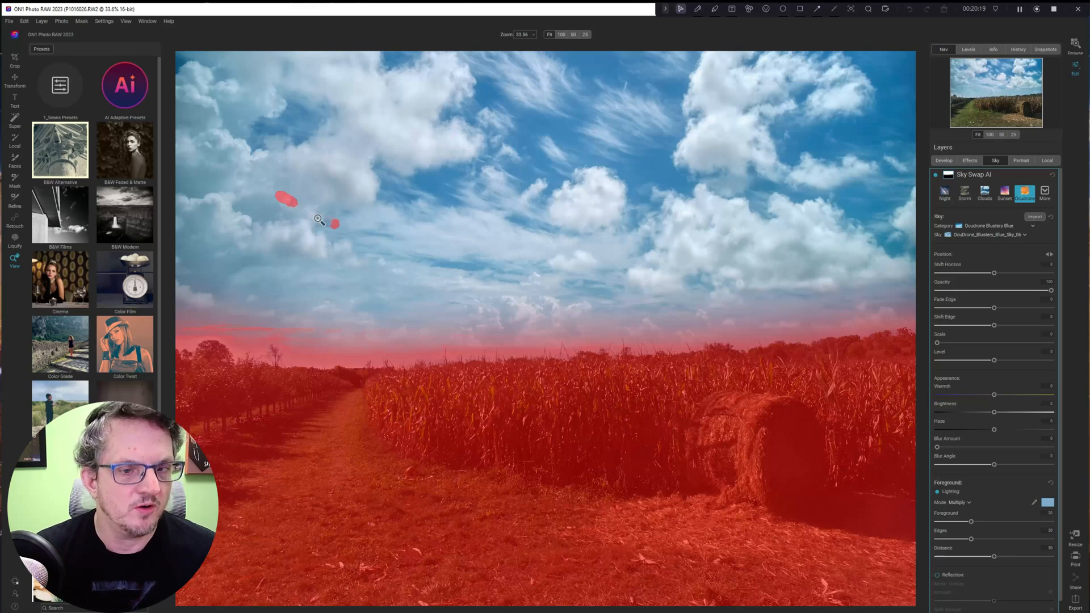
key("b")
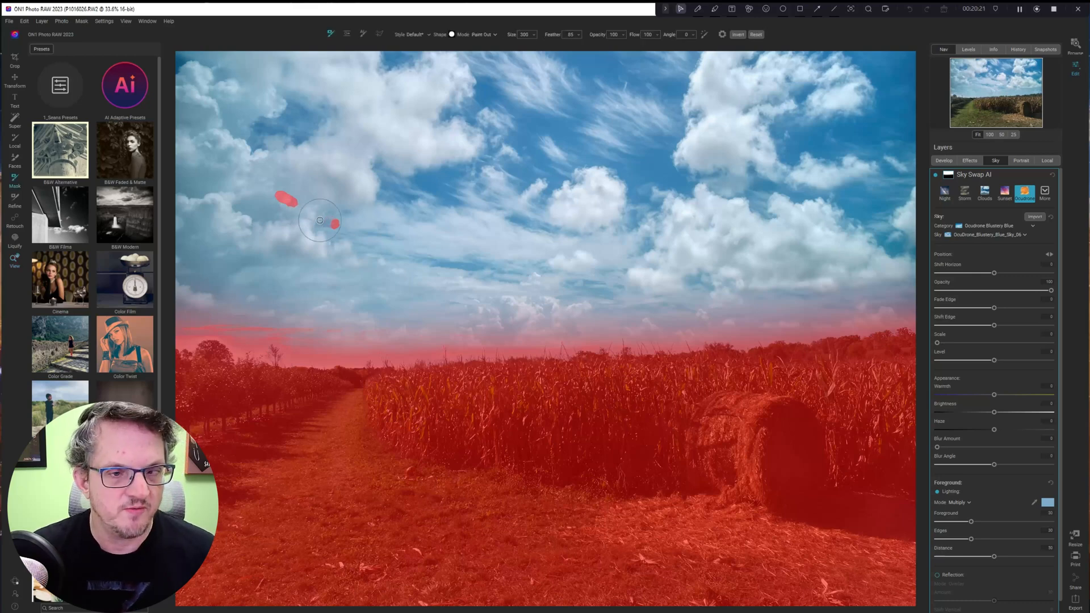
left_click_drag(268, 188, 345, 226)
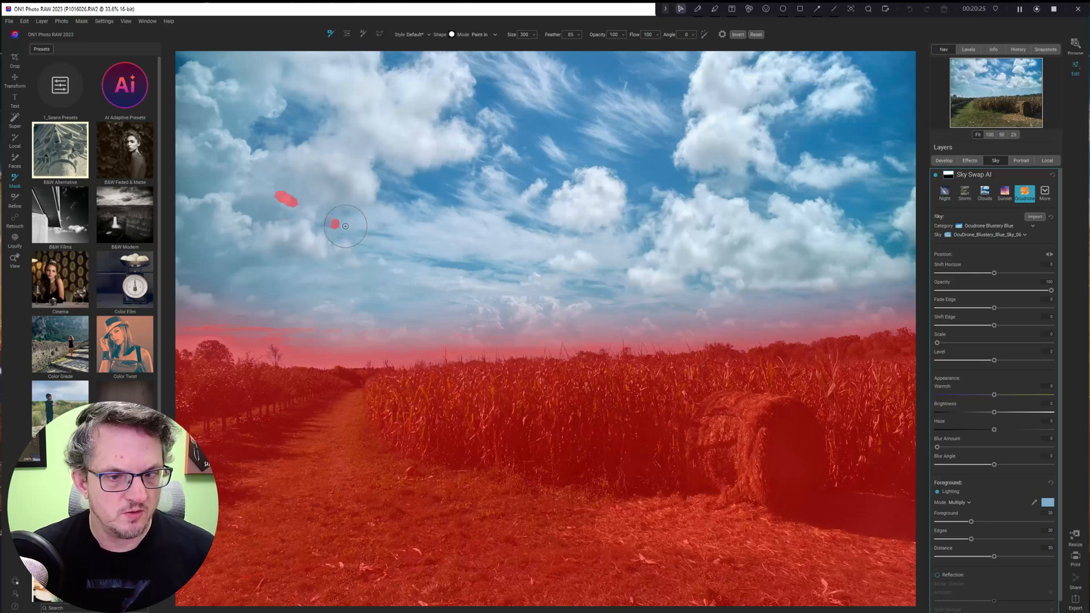
key("x")
left_click_drag(346, 226, 278, 195)
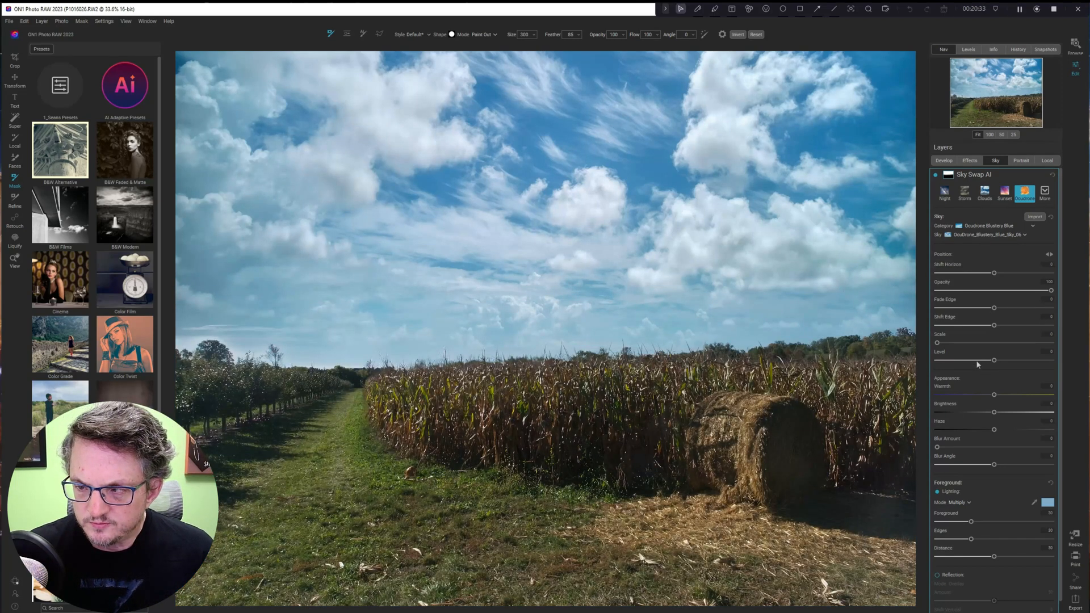
Raise the swapped sky's Warmth well above neutral, keeping its Scale at the minimum
left_click_drag(997, 397, 987, 396)
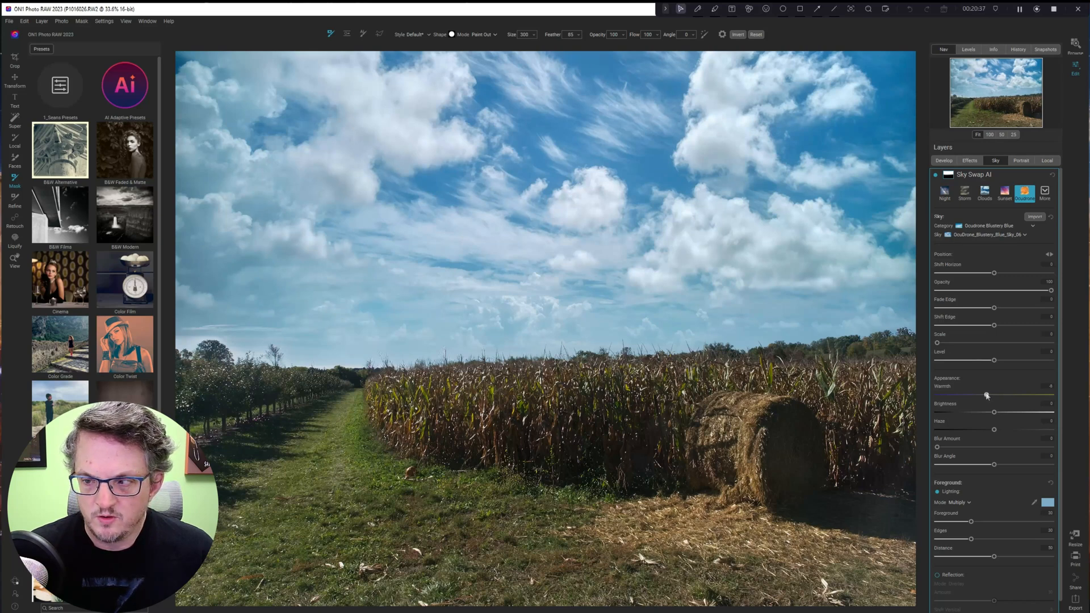
mouse_move(1013, 396)
left_mouse_down()
mouse_move(1051, 395)
mouse_move(1033, 395)
left_mouse_up()
scroll(1016, 414, "down", 1)
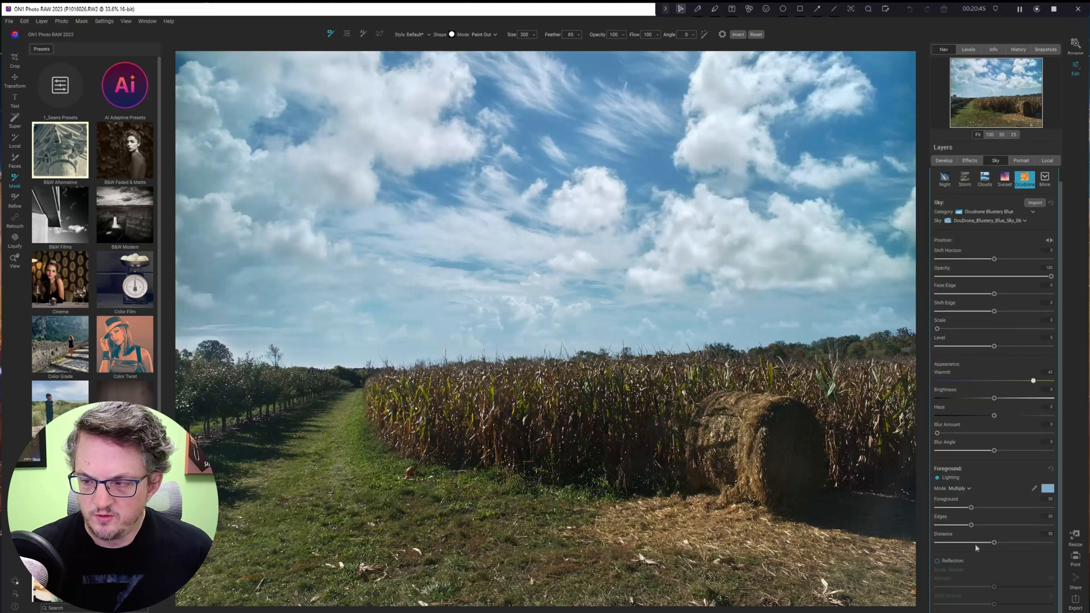
scroll(976, 540, "up", 1)
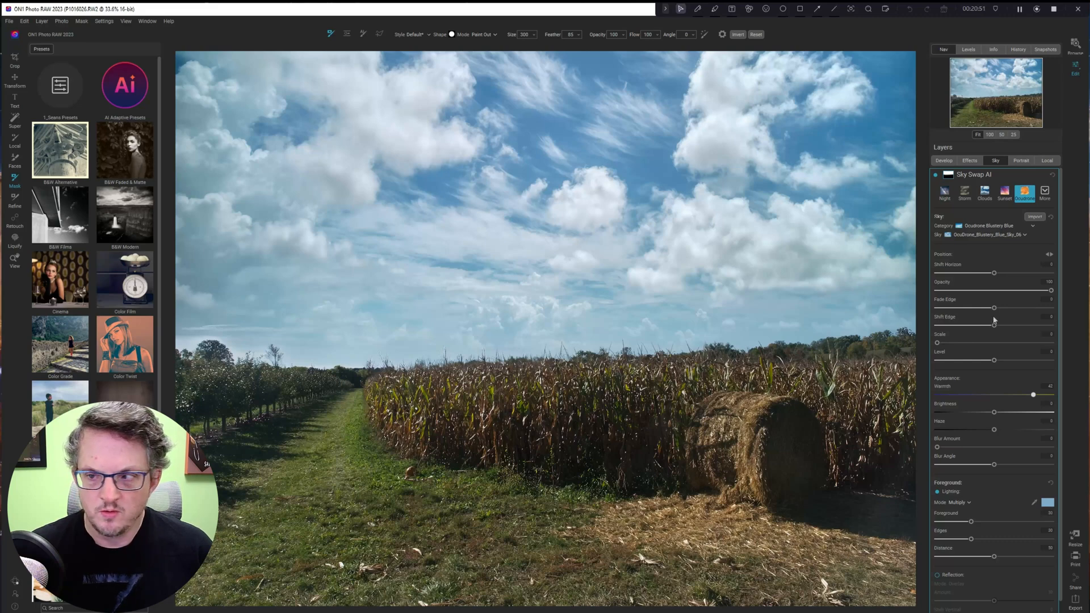
left_click_drag(937, 343, 905, 341)
scroll(1004, 379, "down", 1)
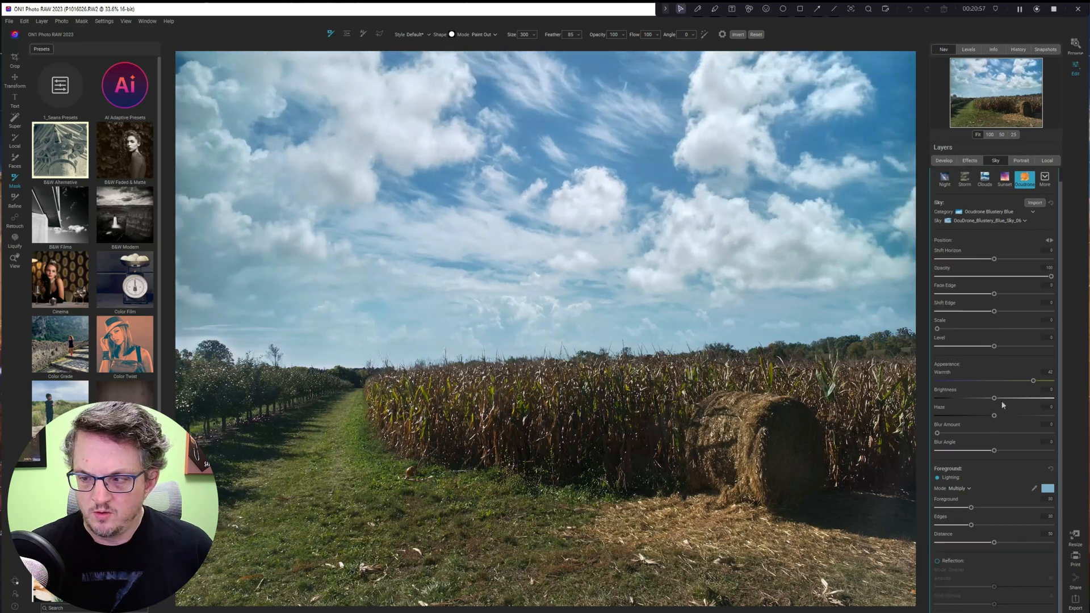
Compare the foreground with the Sky Swap AI Lighting adjustment off and on, leaving it on
left_click(938, 479)
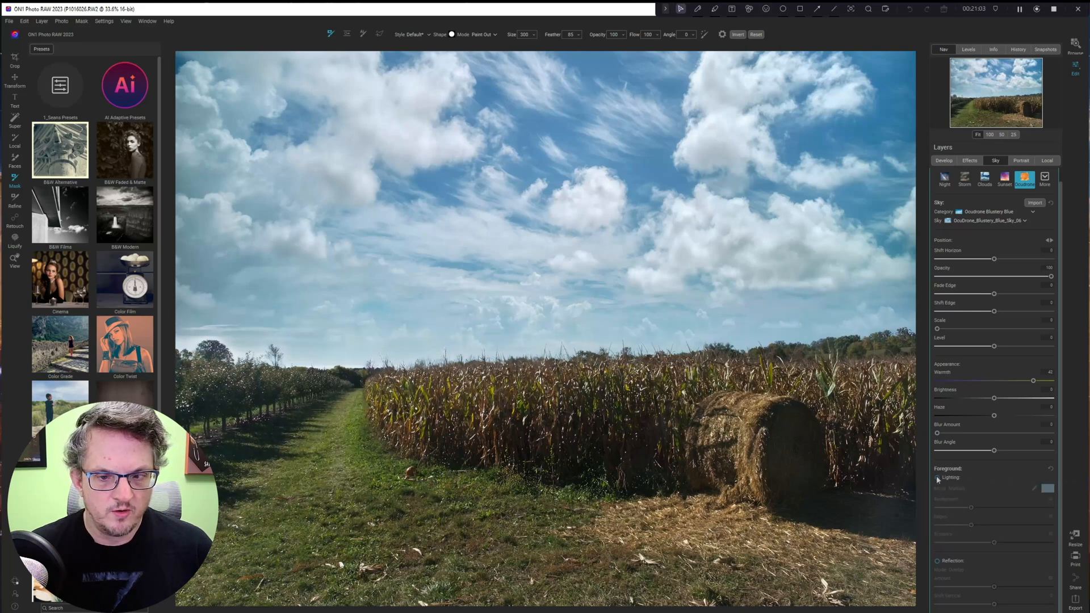
left_click(938, 480)
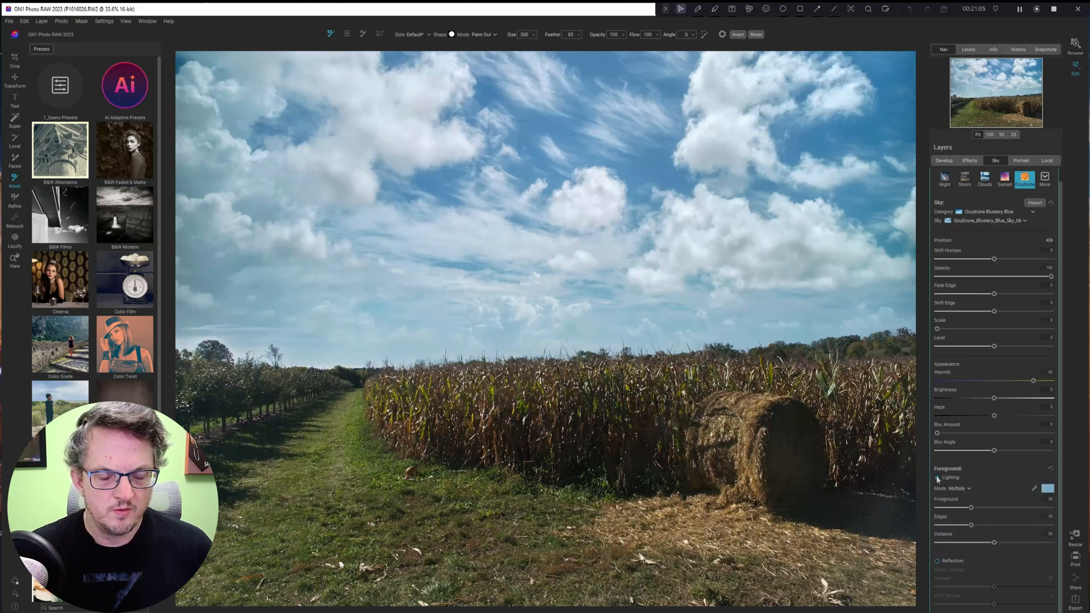
left_click(938, 480)
left_click(939, 480)
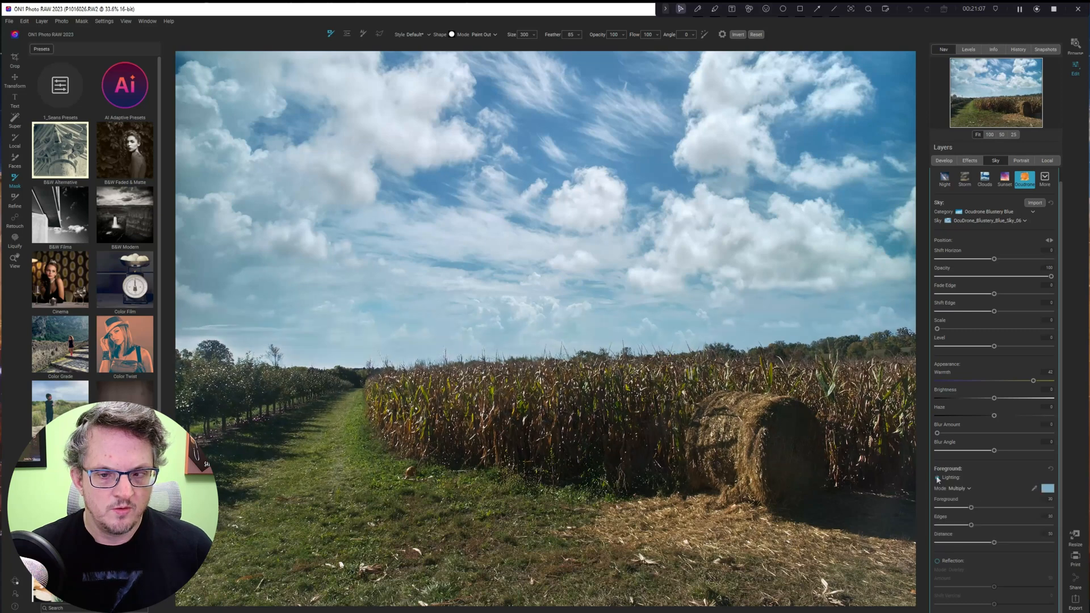
left_click(938, 480)
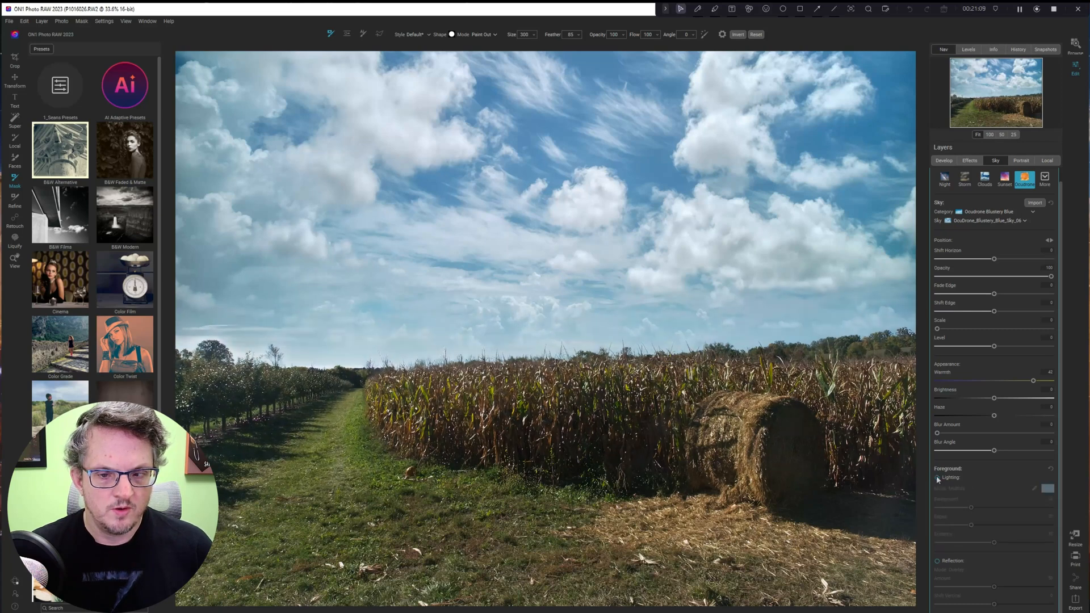
left_click(939, 480)
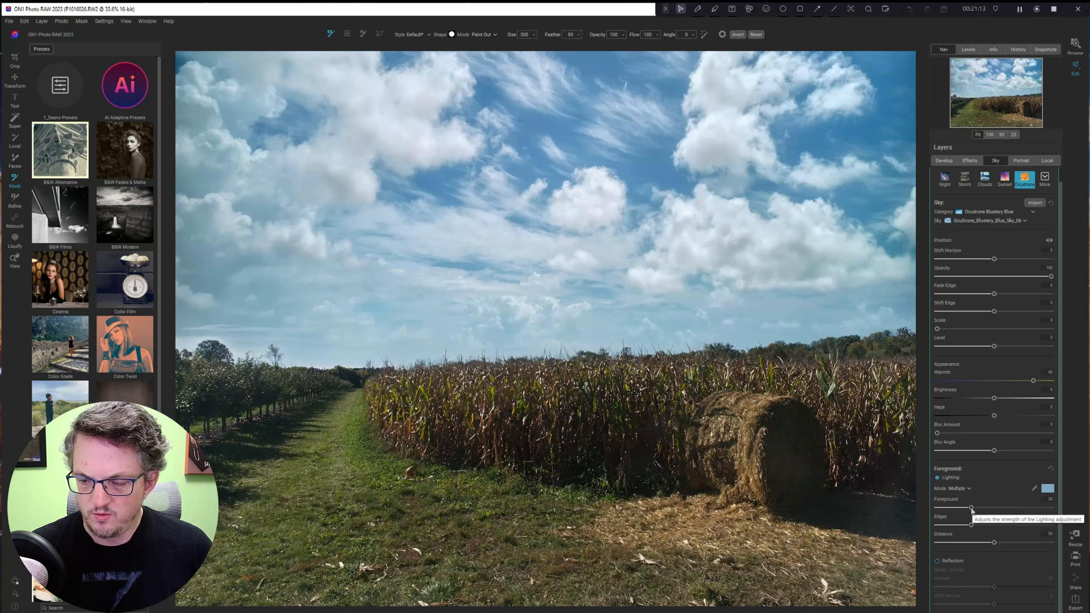
Fine-tune the foreground lighting by slightly increasing its Distance, and keep its mode set to Multiply
left_click_drag(972, 508, 946, 500)
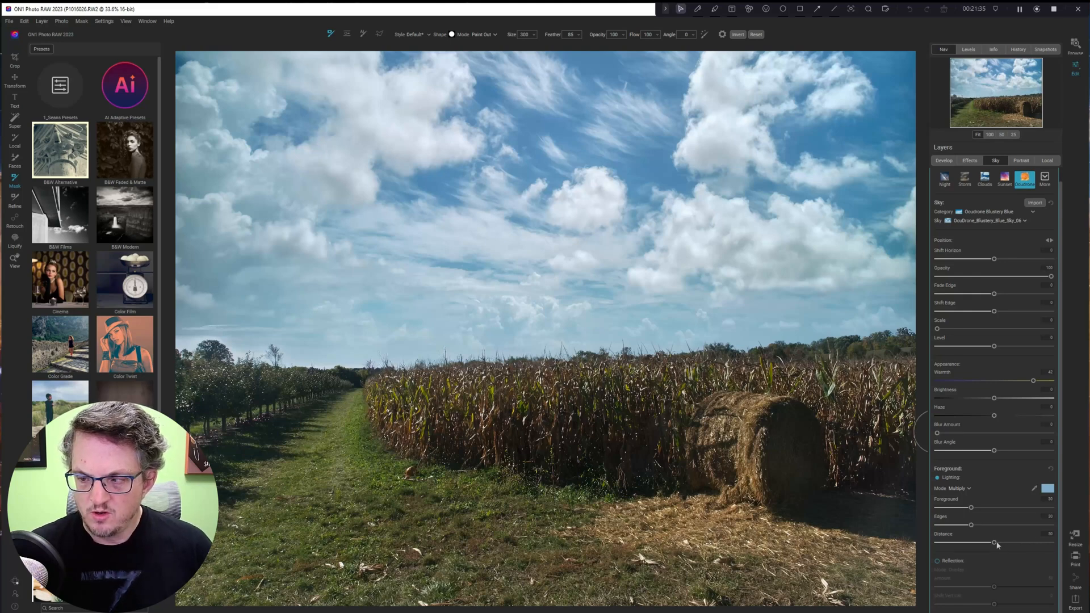
mouse_move(983, 544)
left_mouse_down()
mouse_move(938, 544)
mouse_move(1008, 544)
mouse_move(997, 545)
left_mouse_up()
left_click(937, 478)
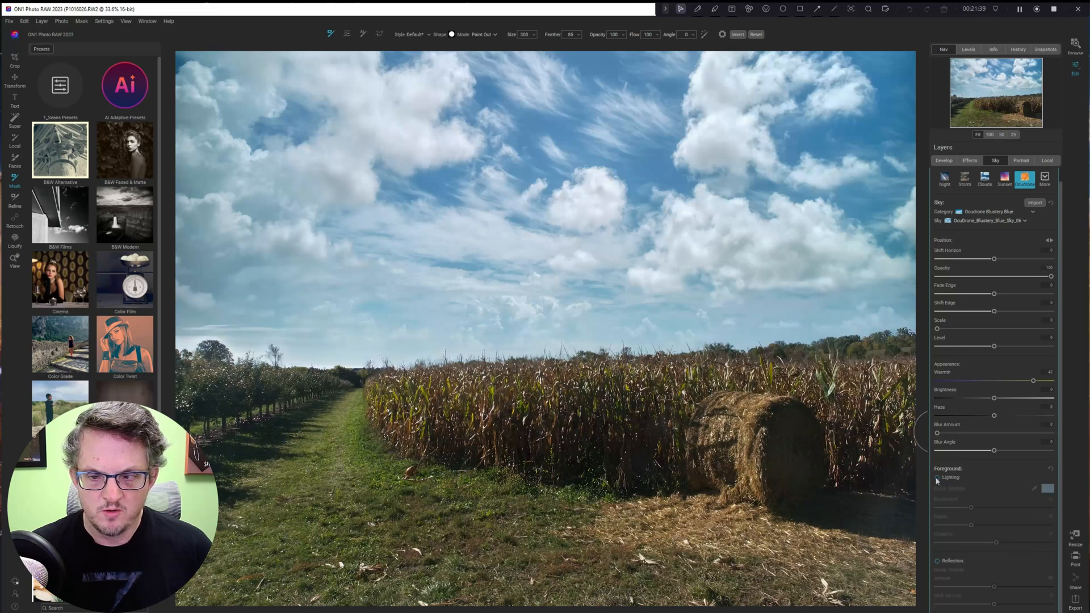
left_click(937, 478)
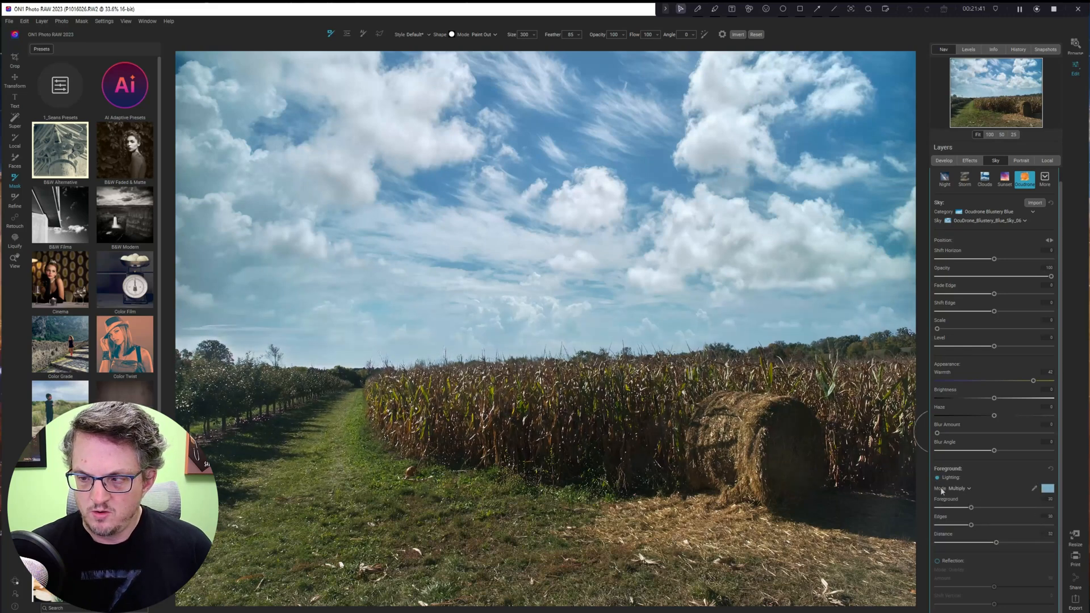
left_click(959, 489)
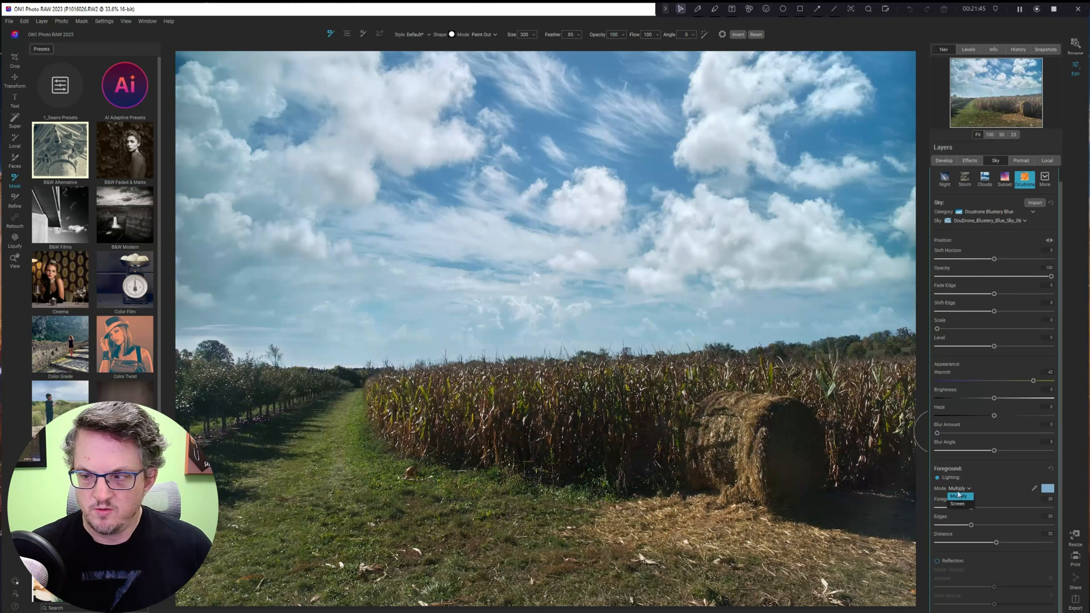
left_click(961, 496)
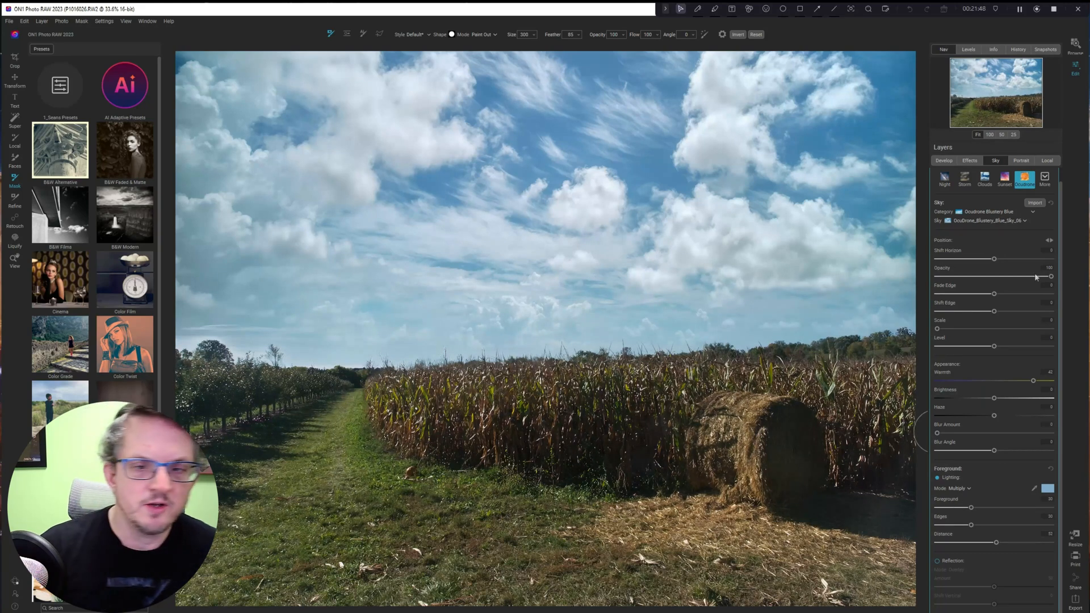
Compare the whole photo with Sky Swap AI off and on, leaving it on
scroll(973, 219, "up", 1)
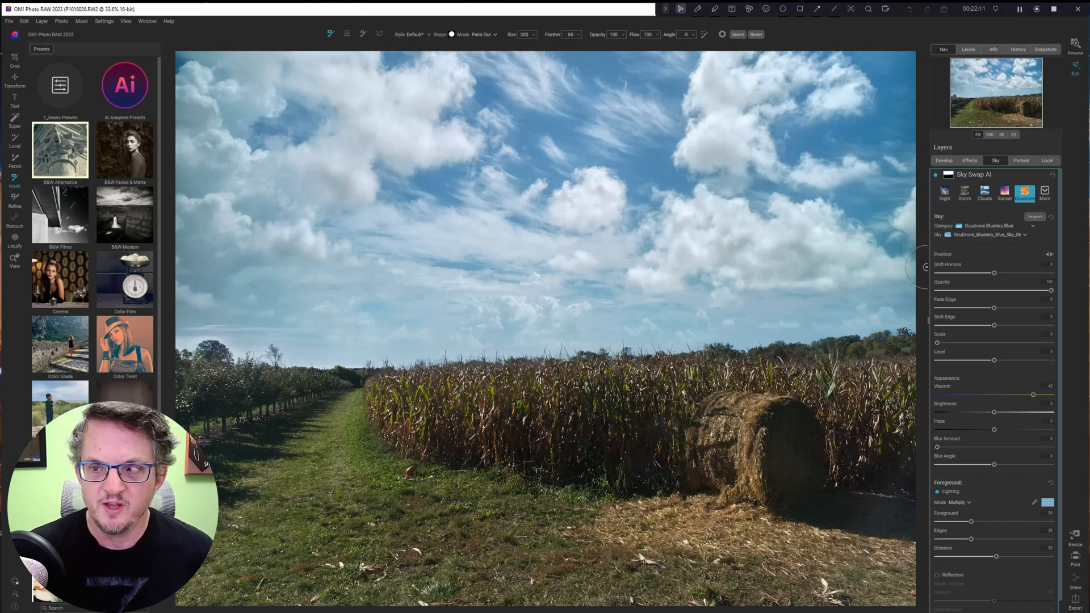
left_click(935, 176)
left_click(936, 176)
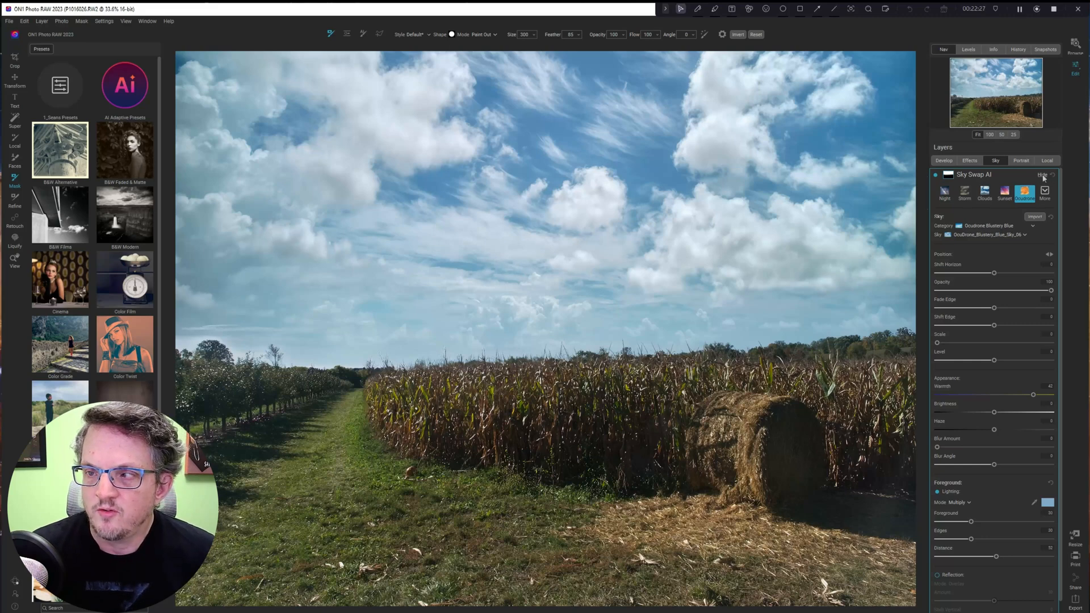
left_click(1051, 176)
Add a Tone Enhancer effect filter masked to the Natural Ground and Flora regions
left_click(978, 163)
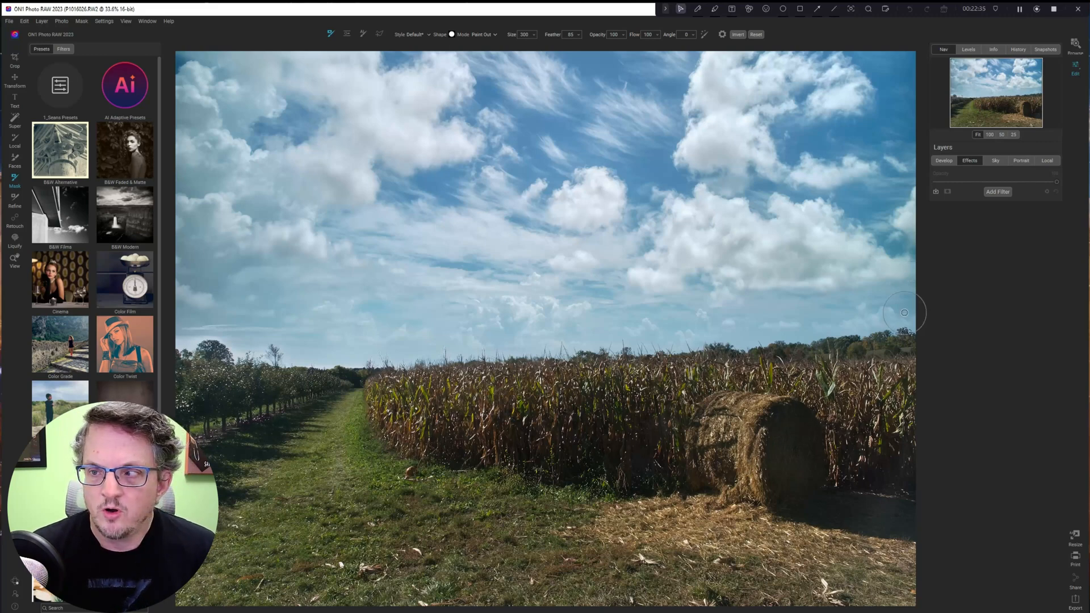
left_click(1005, 193)
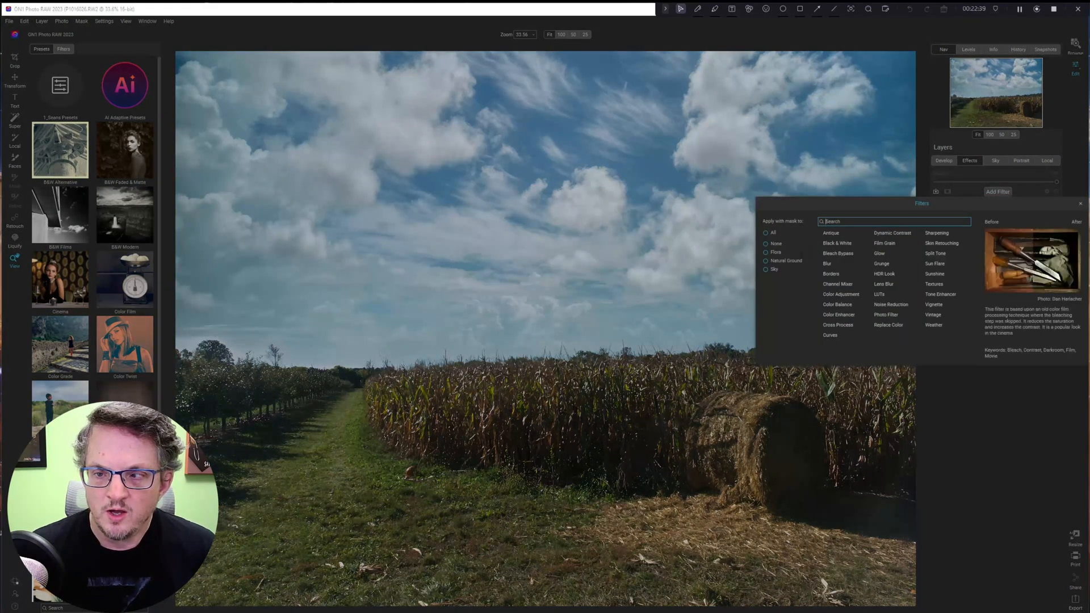
left_click(793, 262)
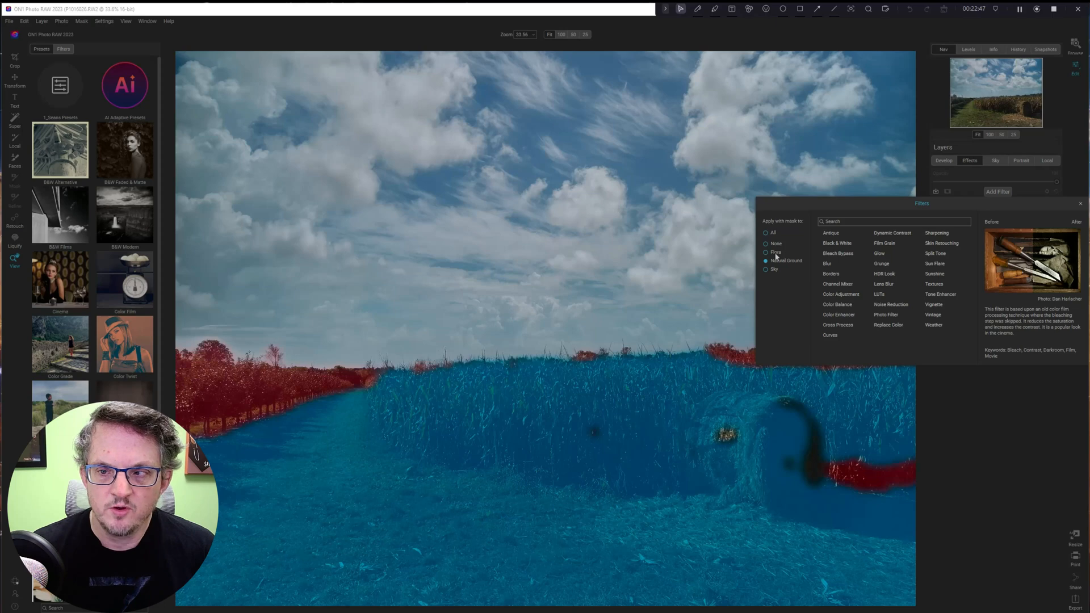
left_click(775, 257)
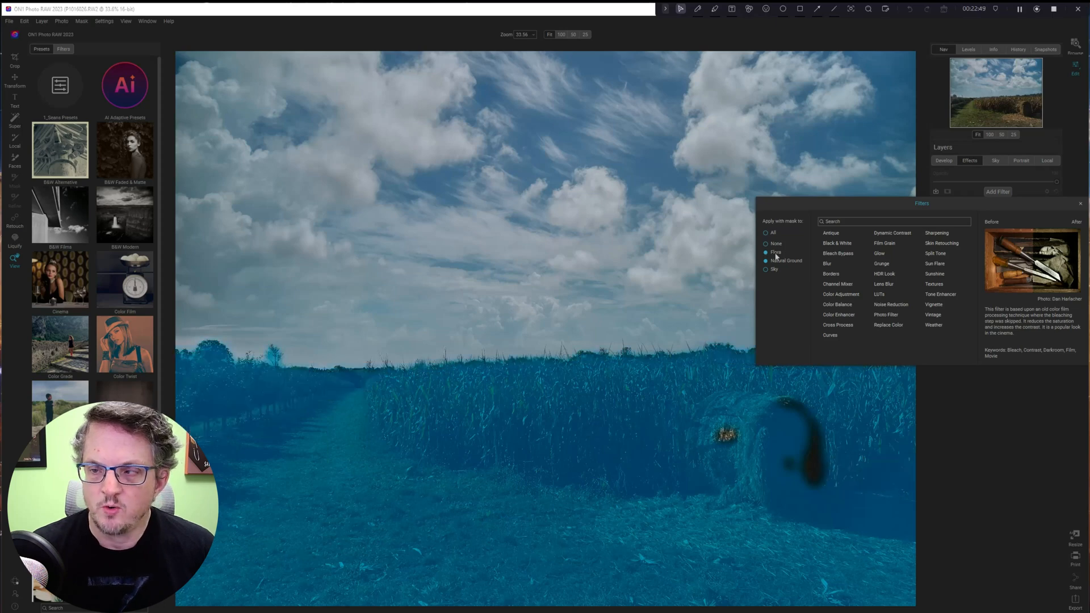
left_click(941, 296)
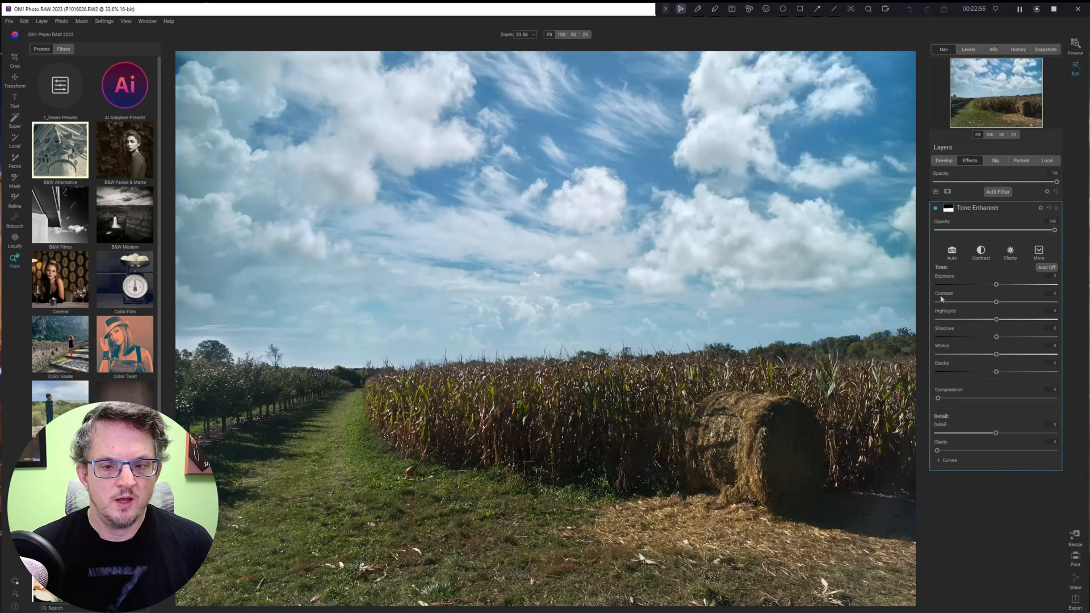
Compare the Tone Enhancer filter off and on, and apply its Shadows Lighter style
left_click(938, 208)
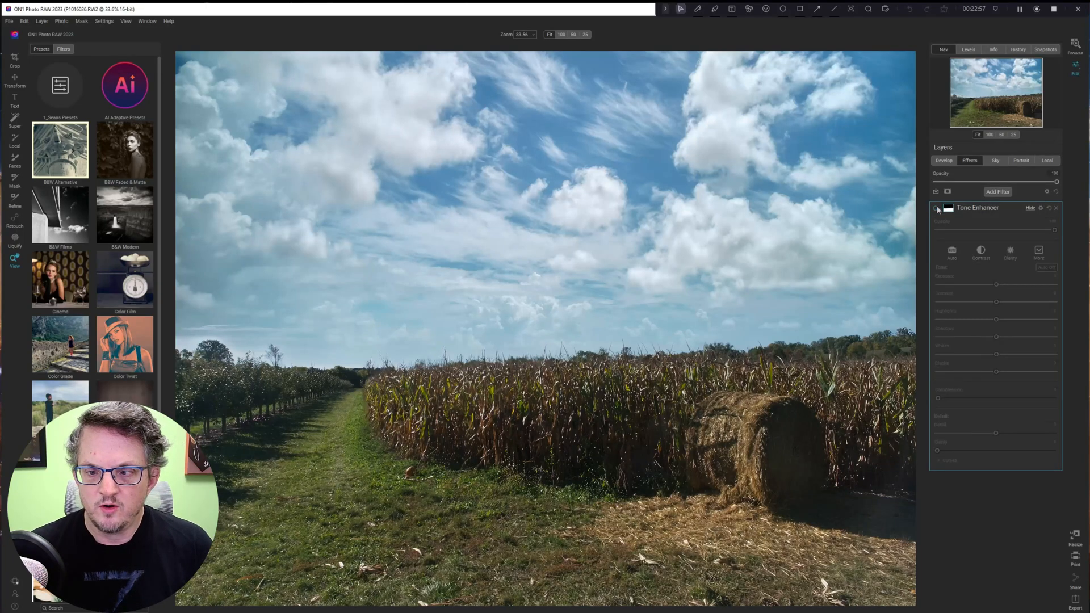
left_click(937, 208)
left_click(1038, 250)
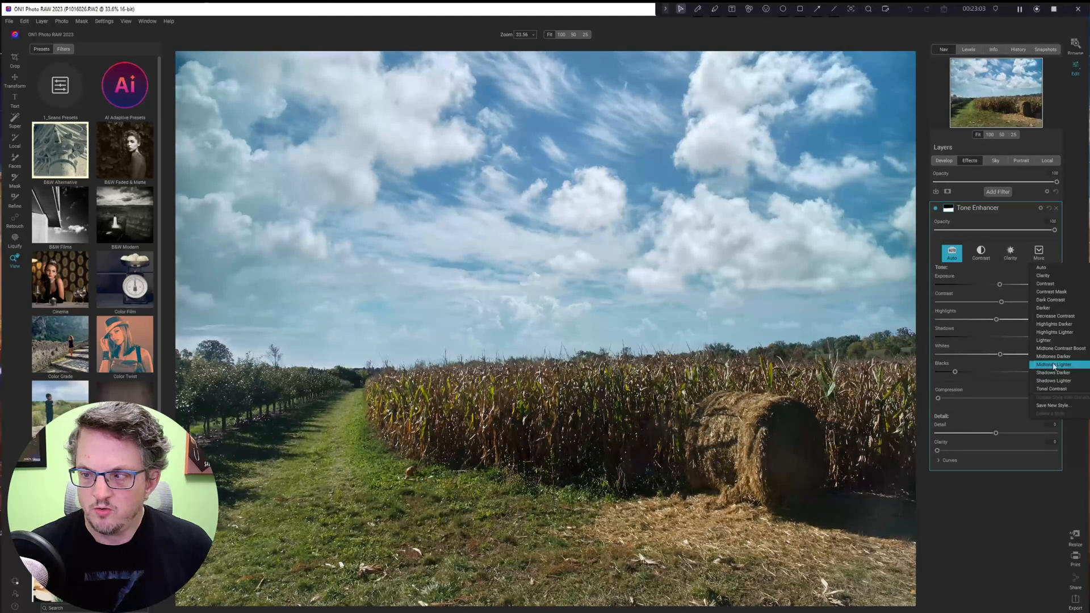
left_click(1058, 381)
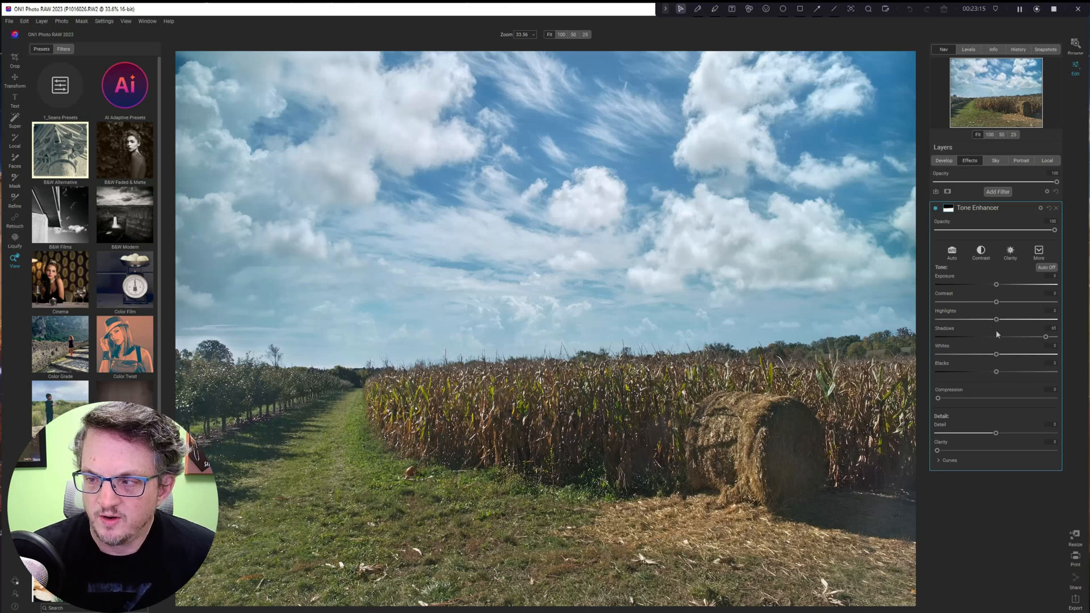
Reduce the Tone Enhancer's Shadows amount moderately and lower its Blacks slightly below neutral
left_click_drag(1046, 339, 1031, 338)
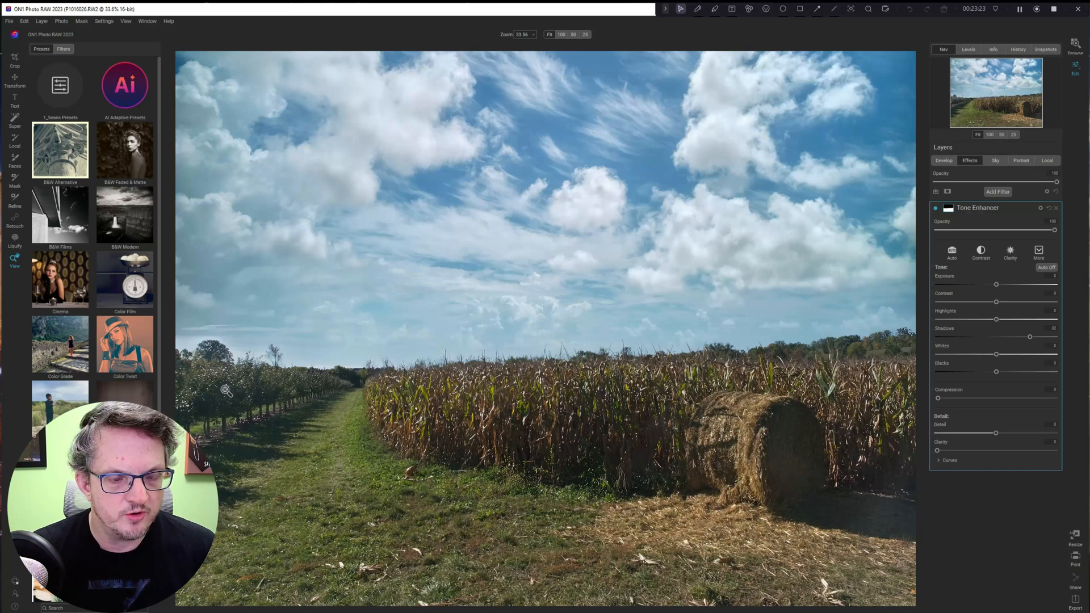
key("ctrl")
key("ctrl")
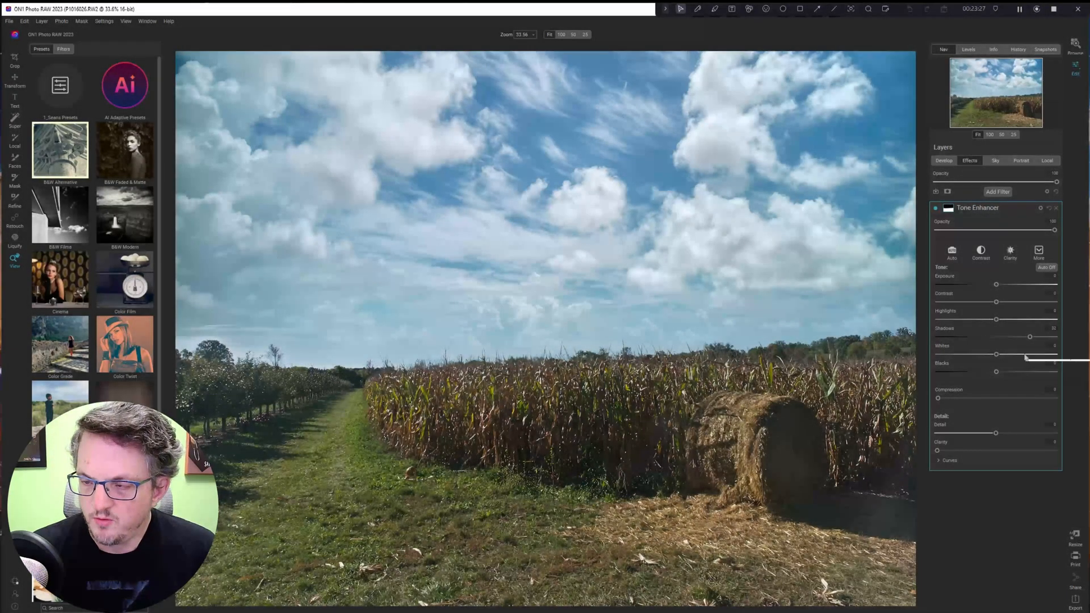
left_click_drag(997, 372, 988, 373)
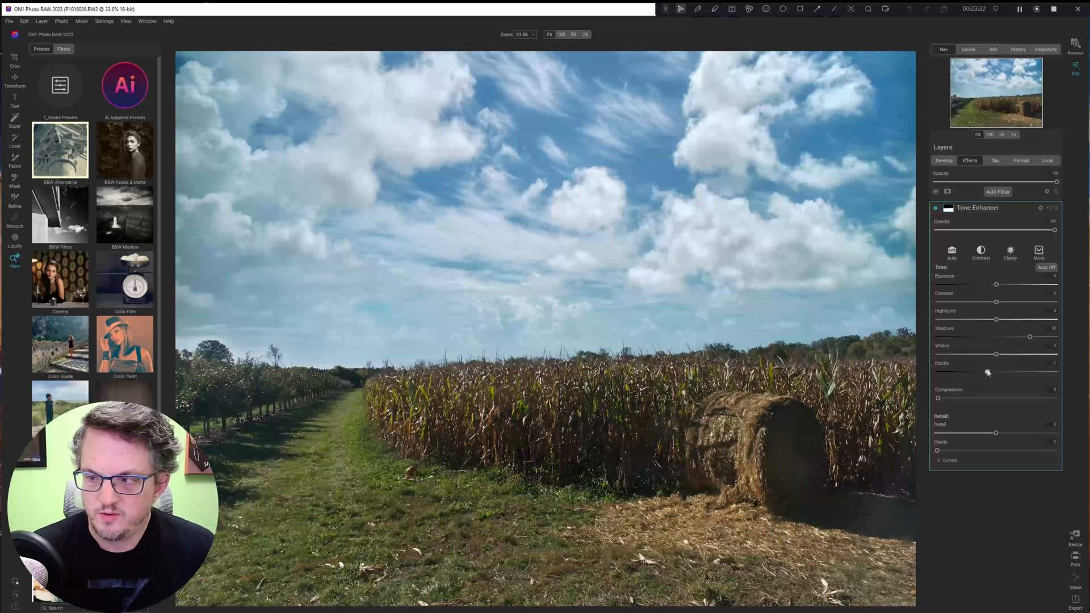
Shape the Tone Enhancer's combined-channel curve with two points in the darker range, lifting the dark tones of the field
left_click(940, 460)
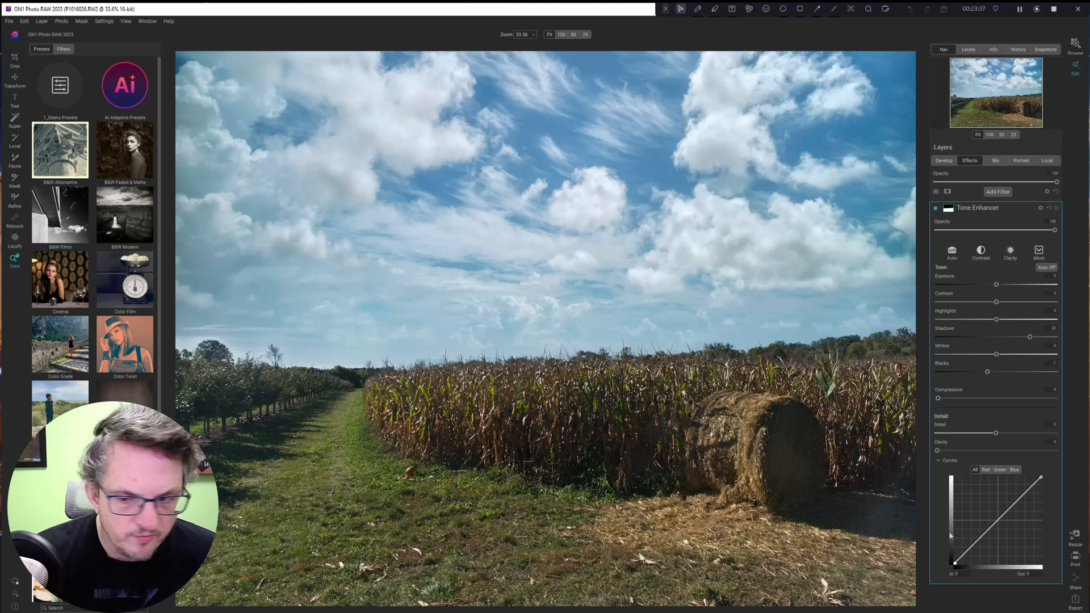
left_click_drag(972, 548, 985, 534)
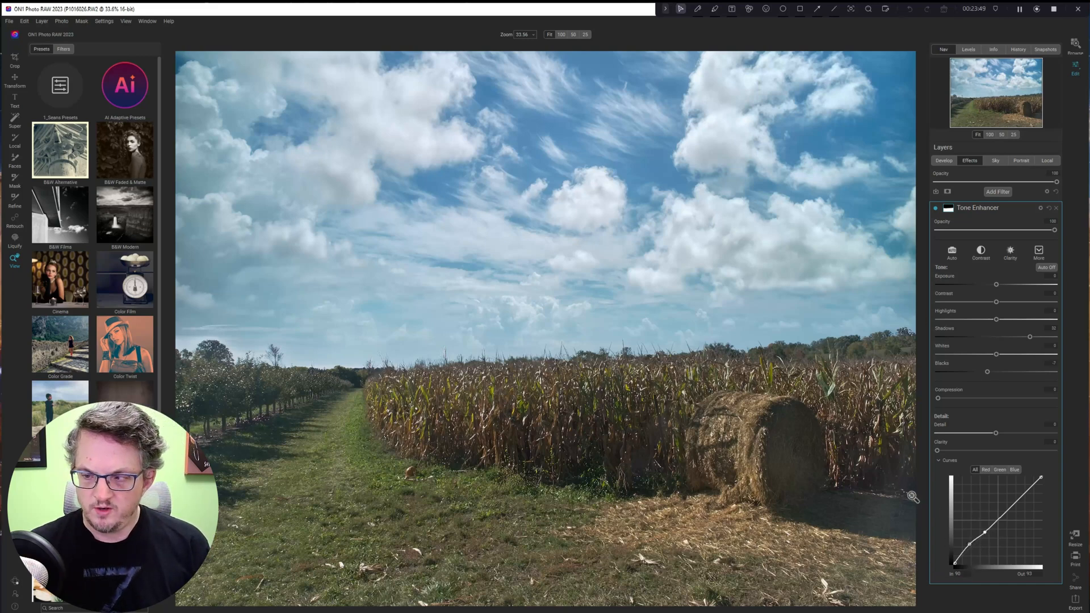
left_click_drag(969, 547, 966, 544)
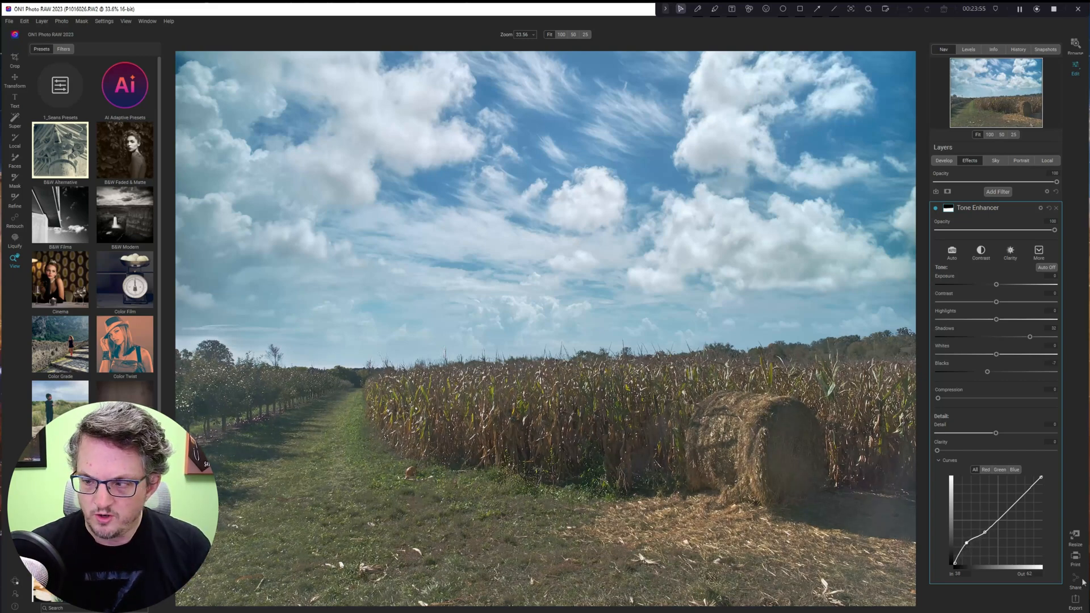
left_click_drag(967, 543, 968, 545)
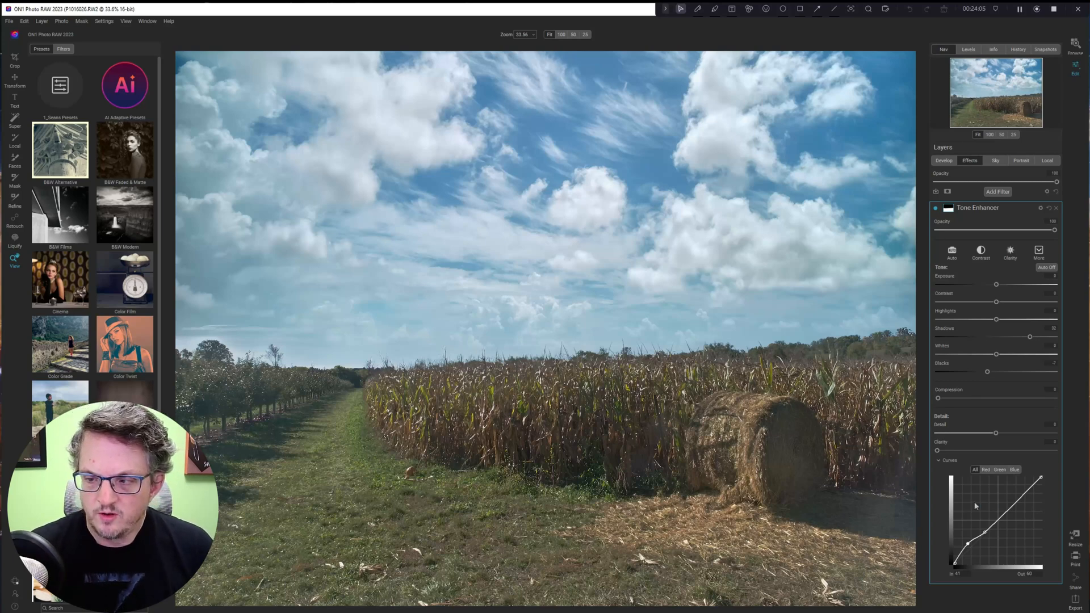
Undo the point edits on the Tone Enhancer's combined-channel curve back to a straight line
left_click_drag(949, 504, 947, 504)
key("ctrl+z")
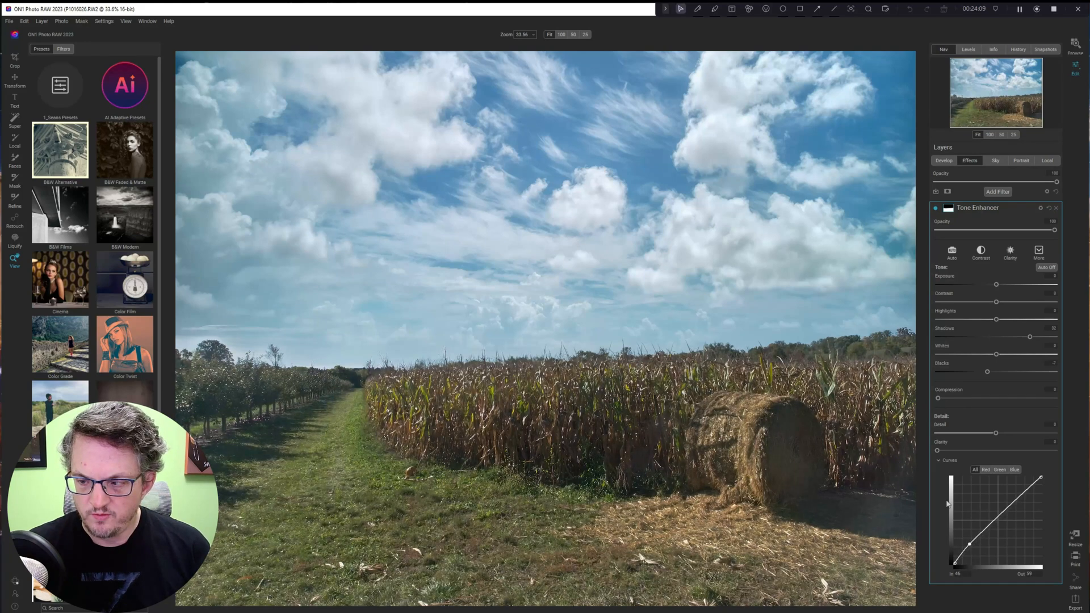
key("ctrl+z")
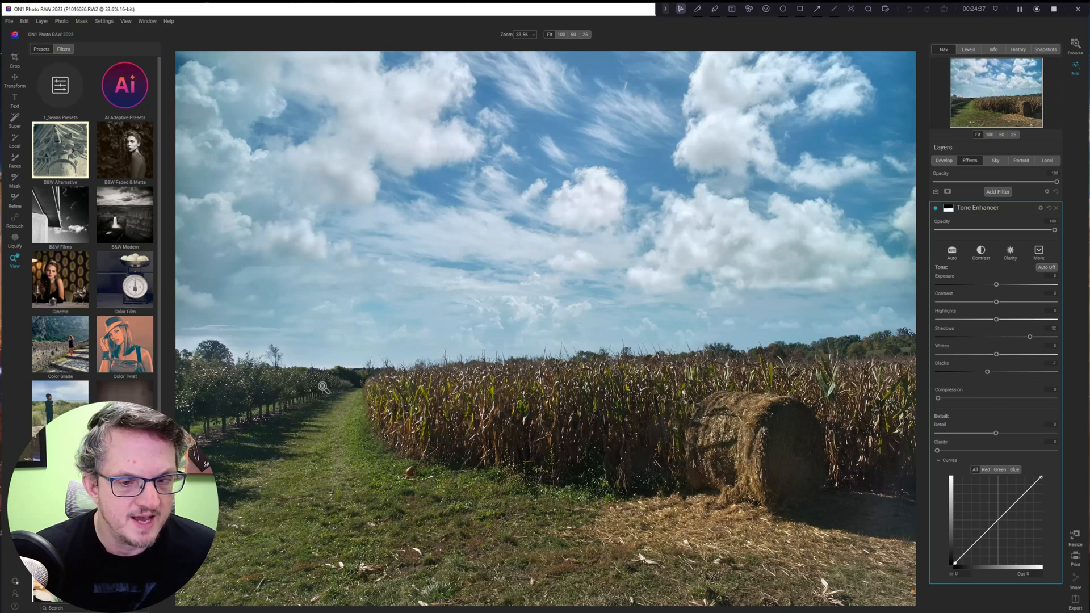
Add a Curves effect filter and place three points along the midtones and shadows of its combined-channel curve
left_click(1032, 209)
left_click(1003, 193)
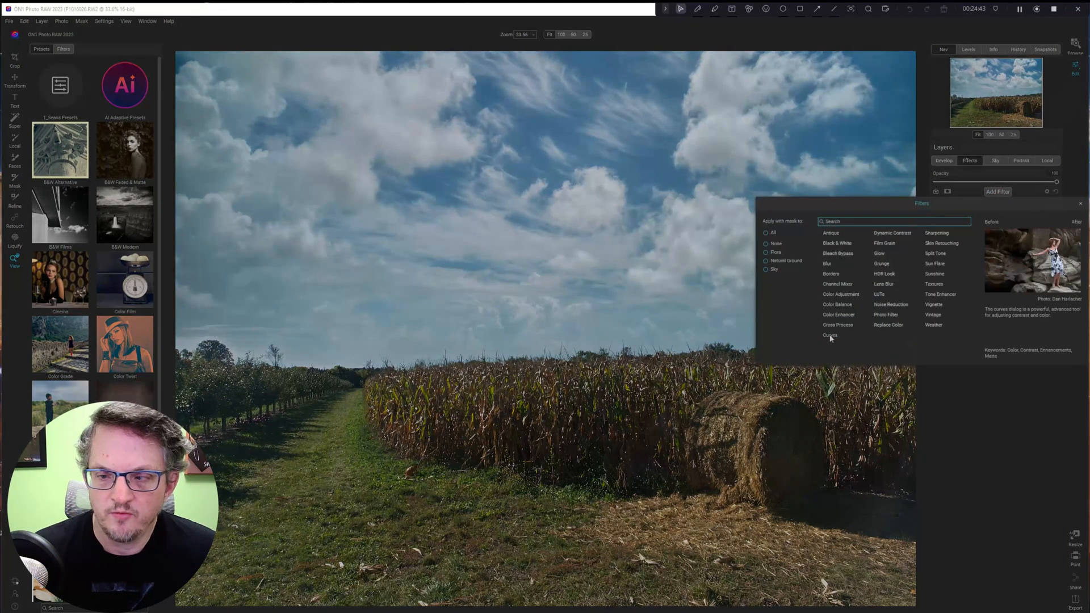
left_click(830, 336)
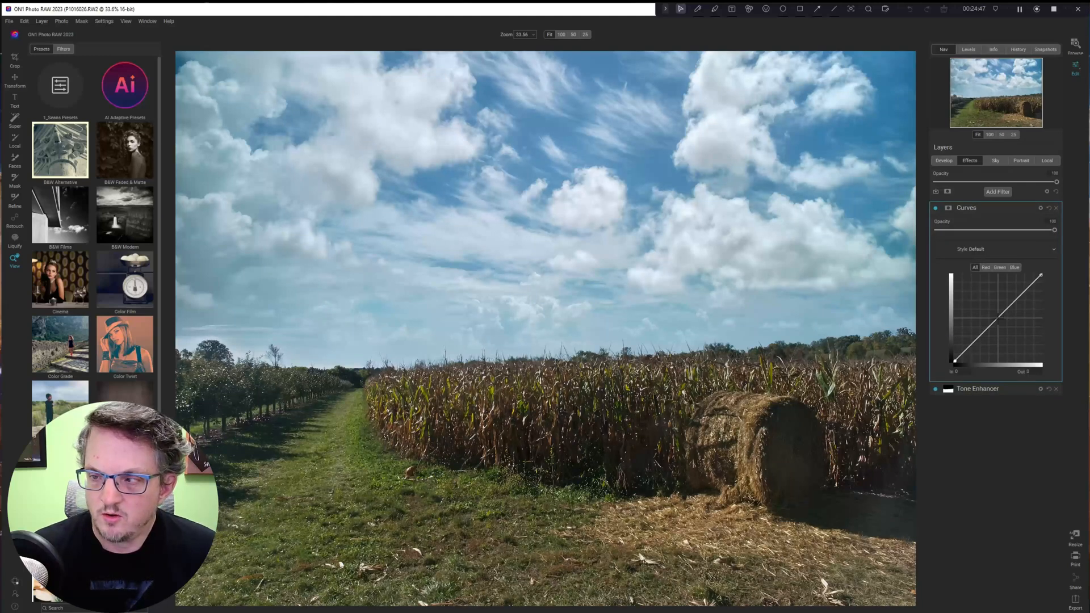
left_click(998, 317)
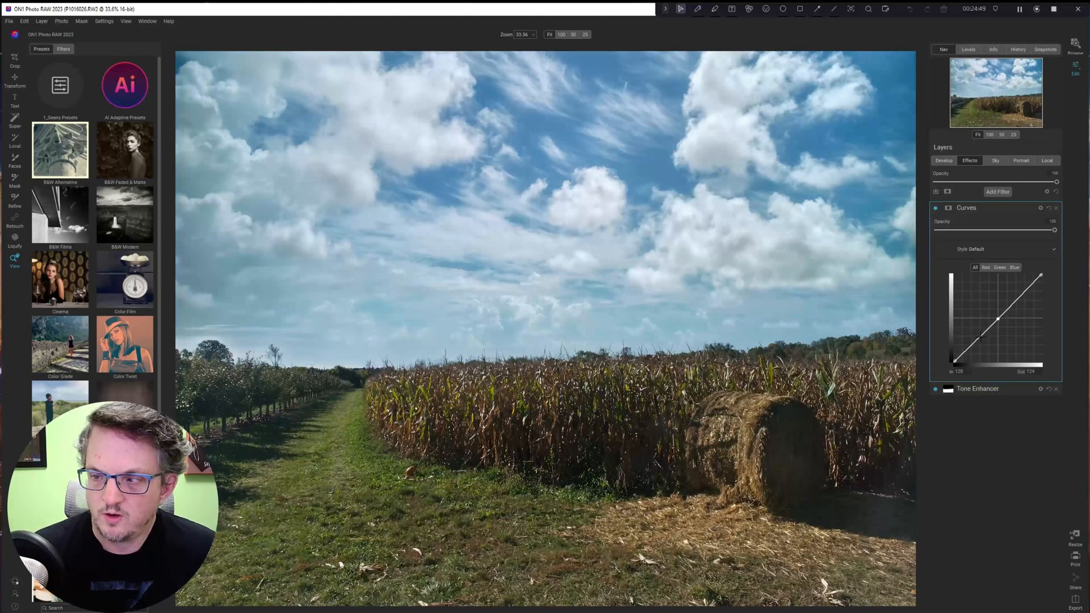
left_click(980, 338)
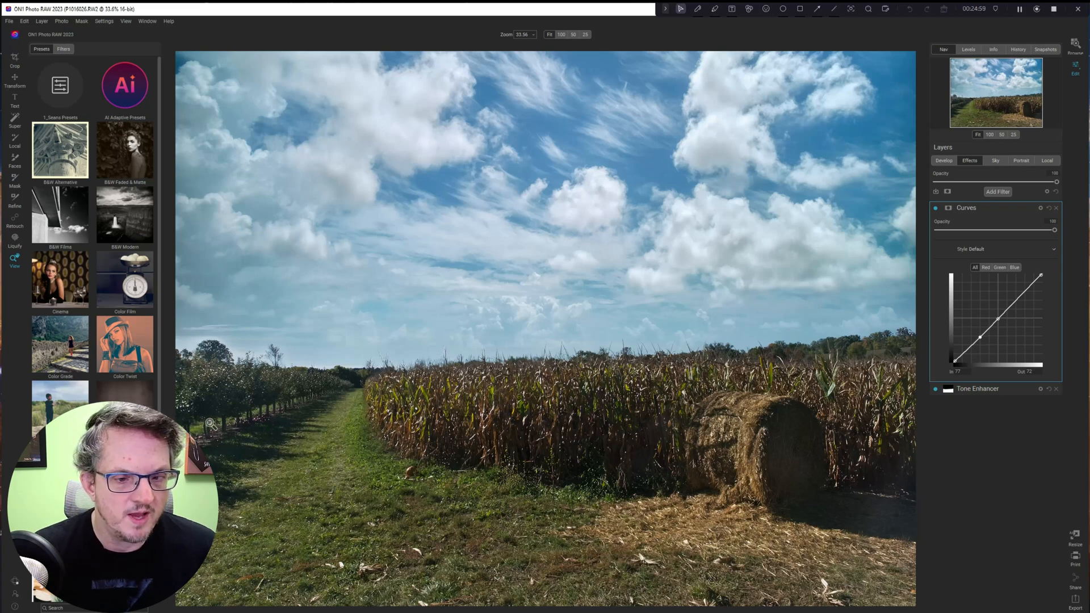
left_click(968, 347)
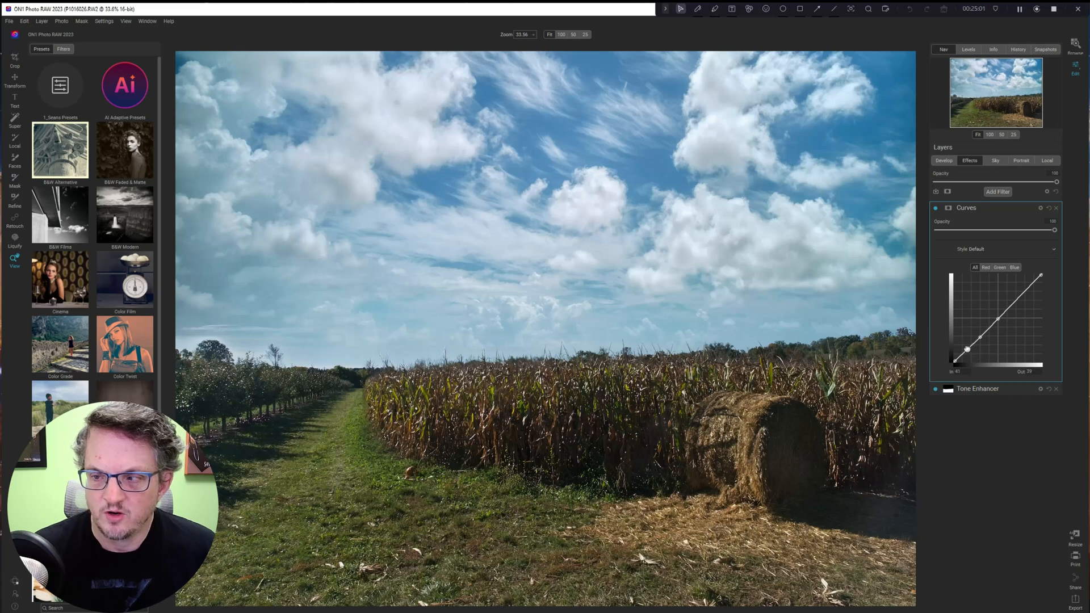
Lift the lowest point of the Curves filter to about input 30, output 43, comparing the filter off and on
left_click_drag(967, 349, 959, 356)
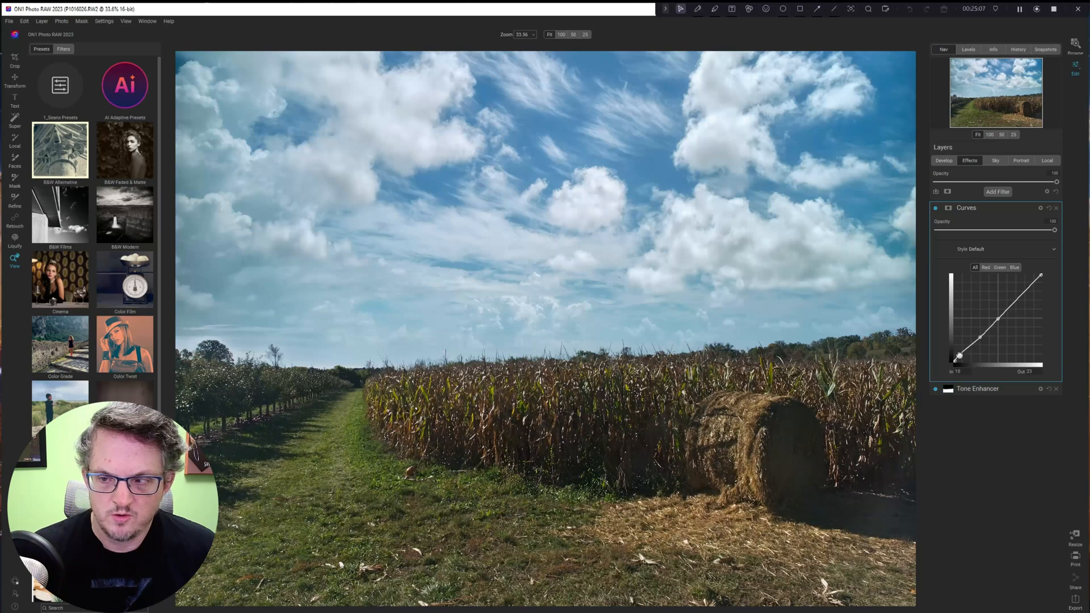
left_click_drag(980, 338, 964, 352)
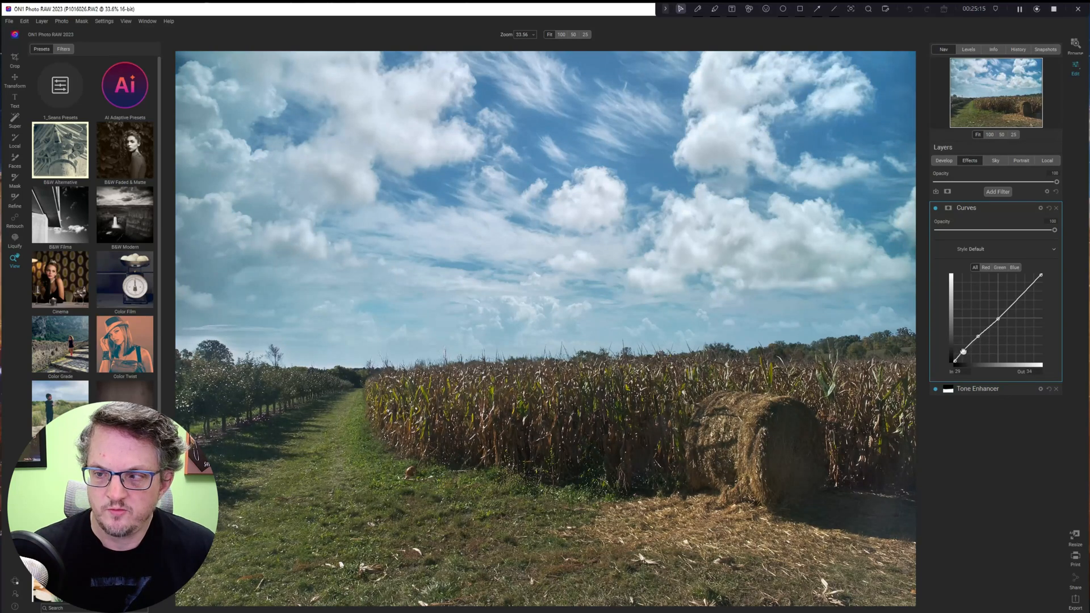
left_click(935, 209)
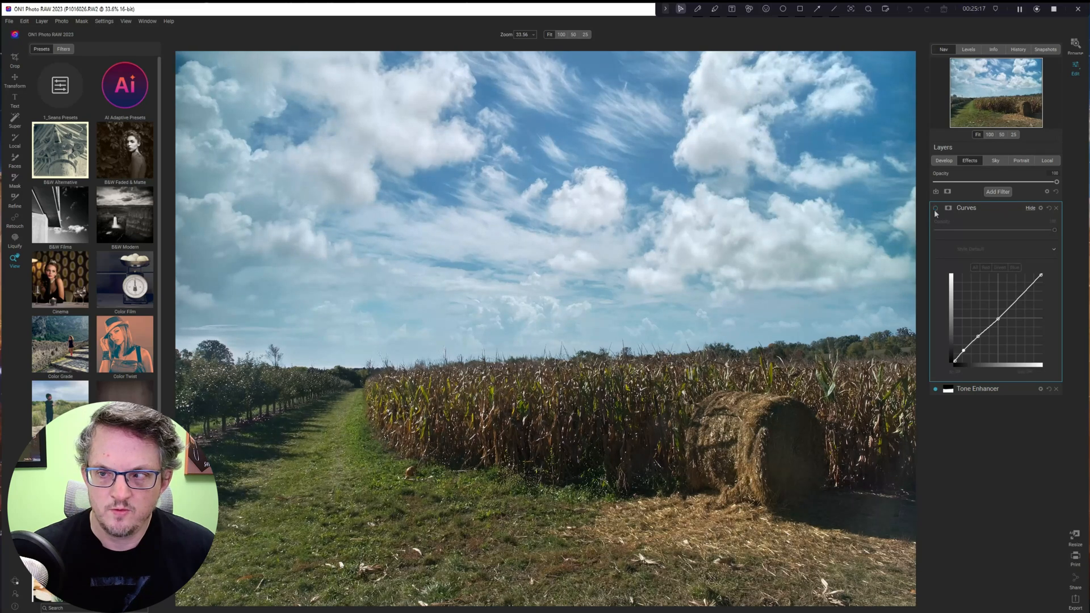
left_click(936, 209)
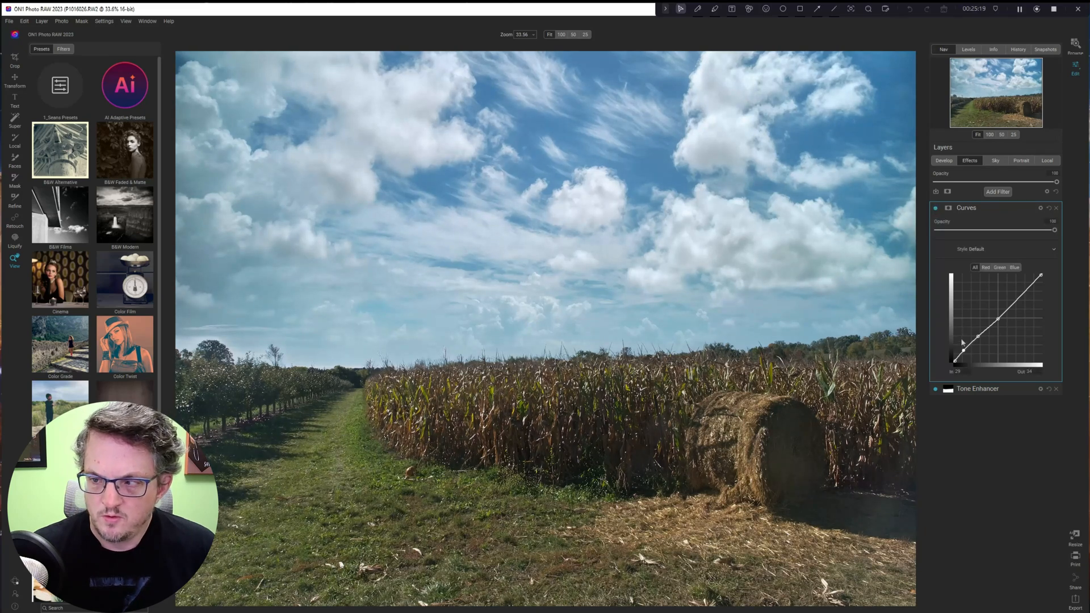
left_click_drag(964, 352, 964, 348)
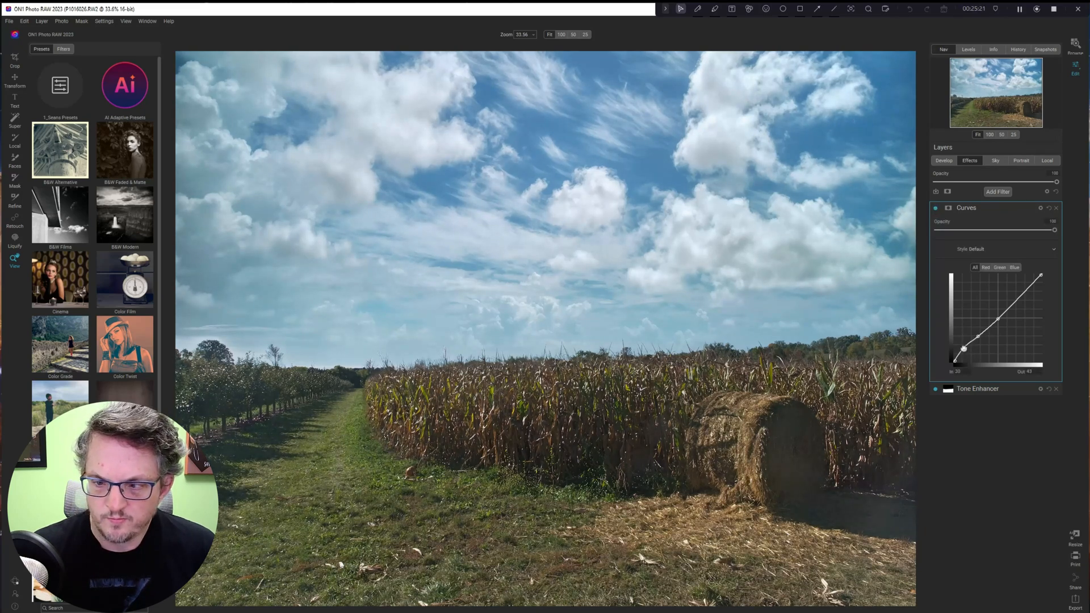
Compare the photo with the Curves filter off and on, and delete the filter
left_click(935, 209)
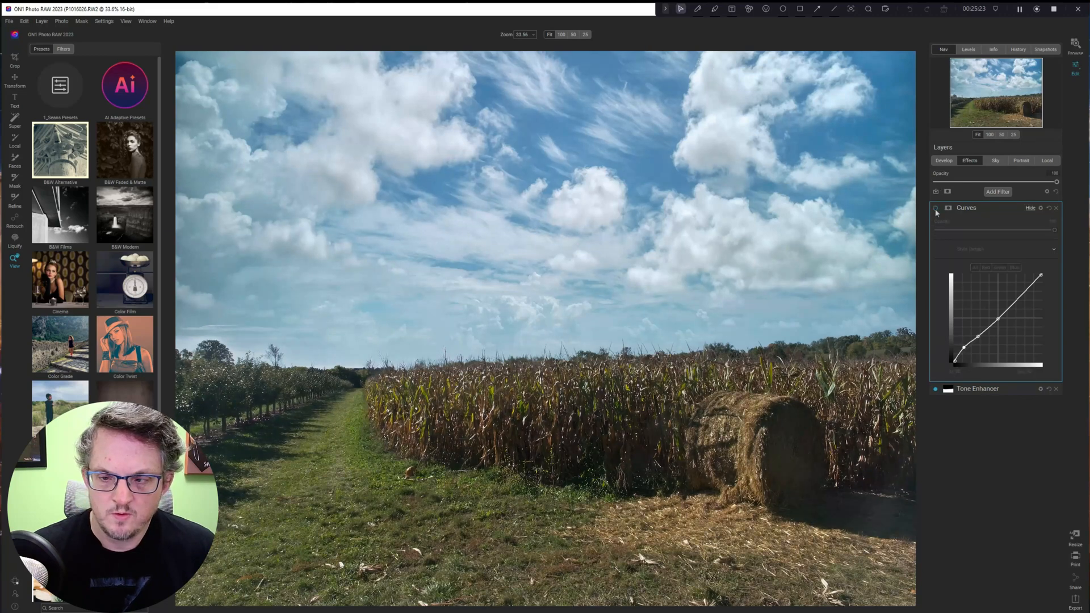
left_click(936, 208)
left_click(936, 209)
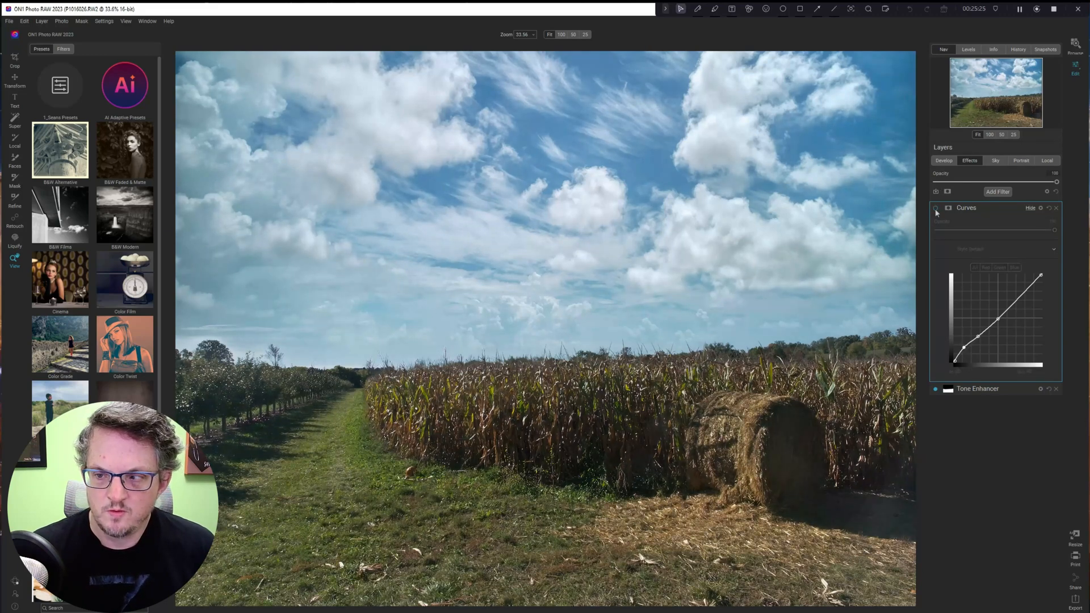
left_click(936, 209)
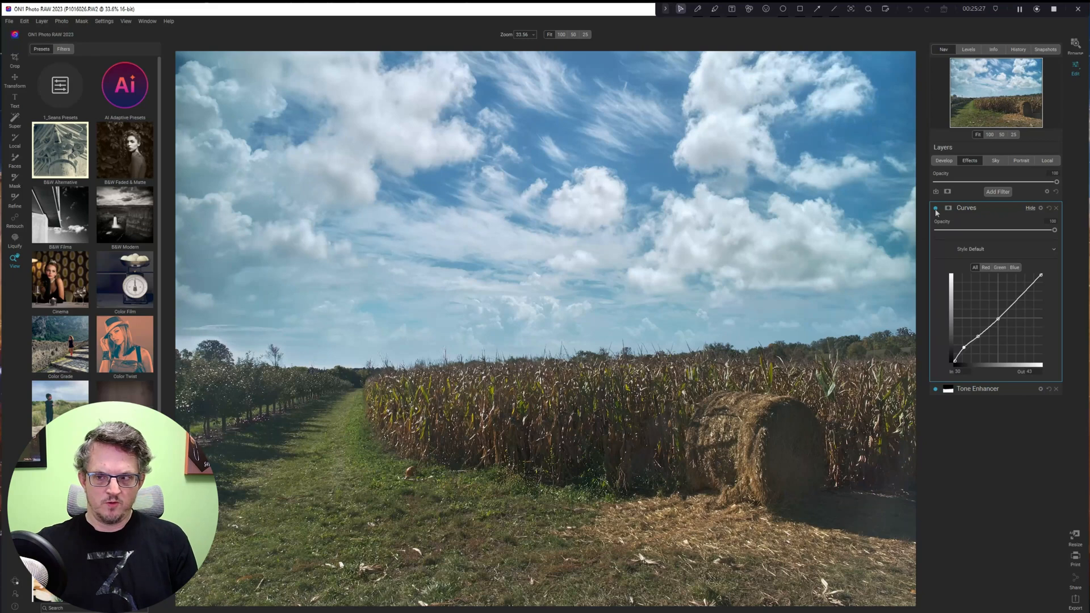
left_click(936, 208)
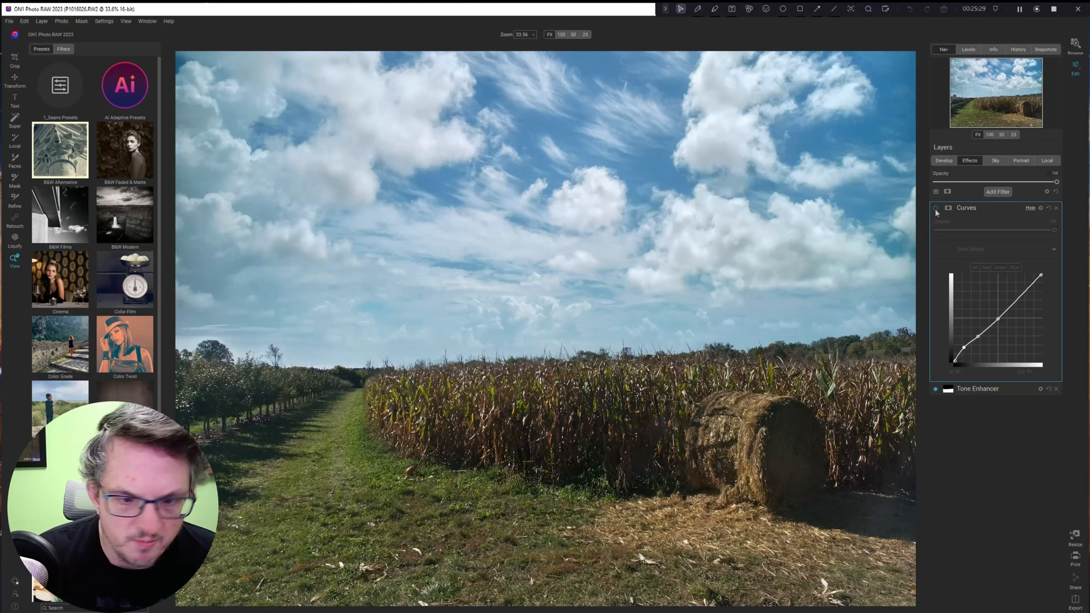
left_click(1056, 208)
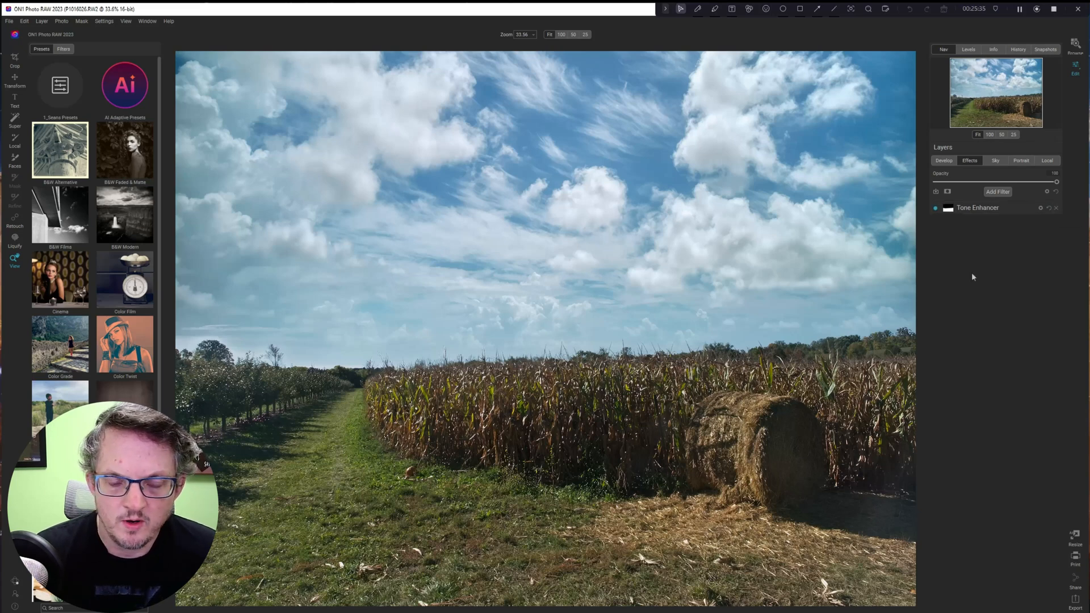
Start a local adjustment and set the masking brush to Paint In mode
left_click(1048, 161)
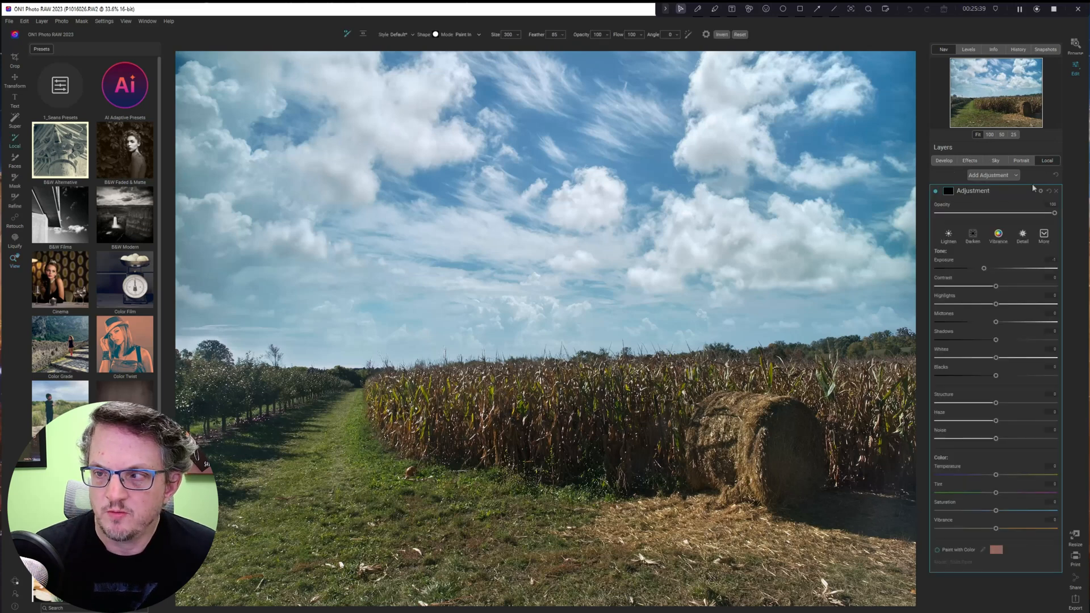
left_click(1044, 235)
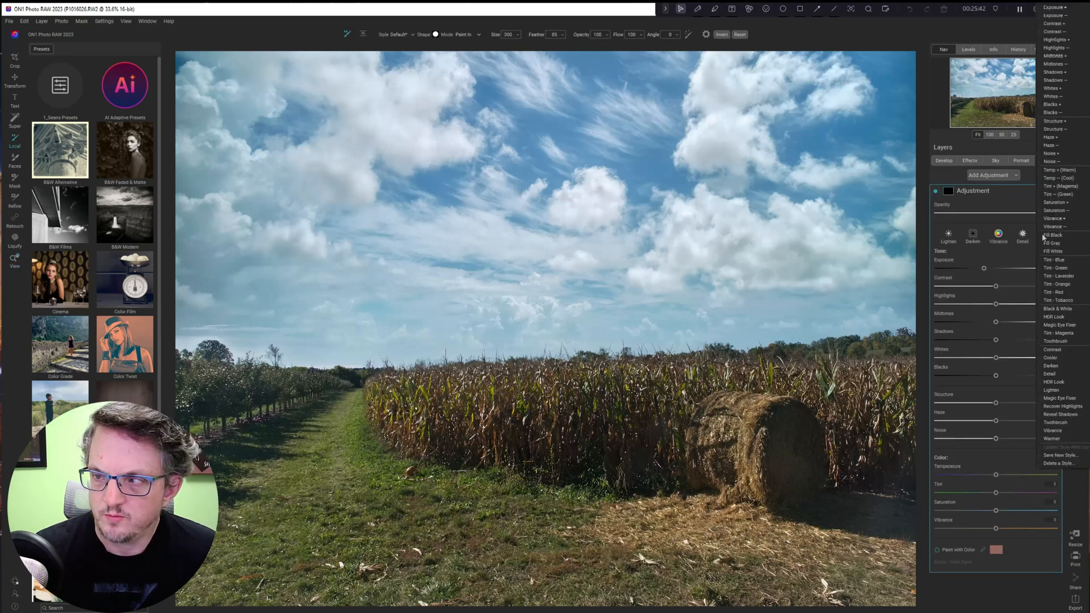
left_click(1009, 203)
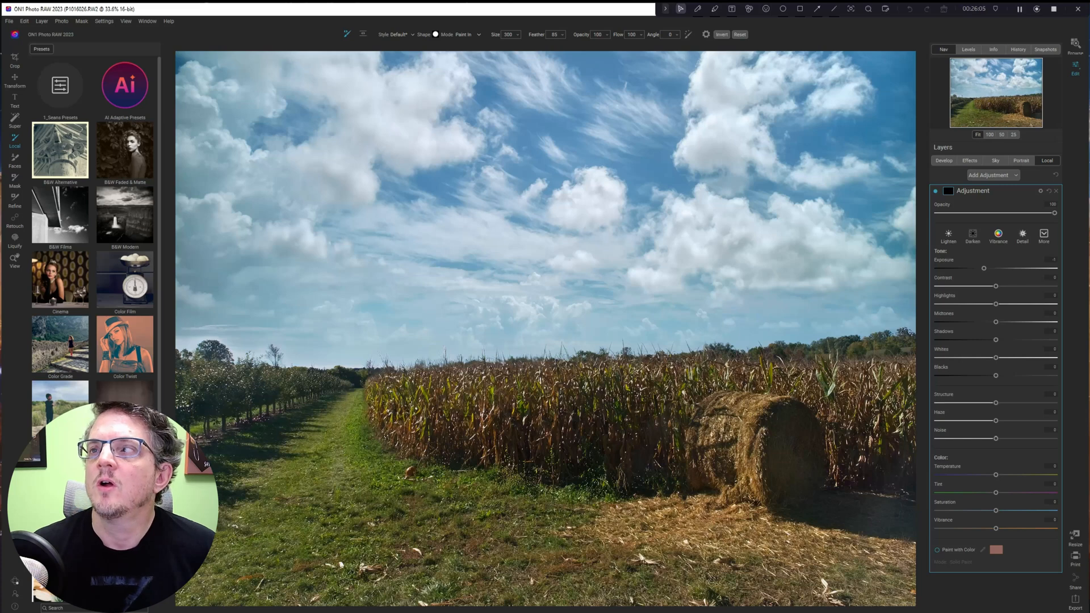
key("ctrl+z")
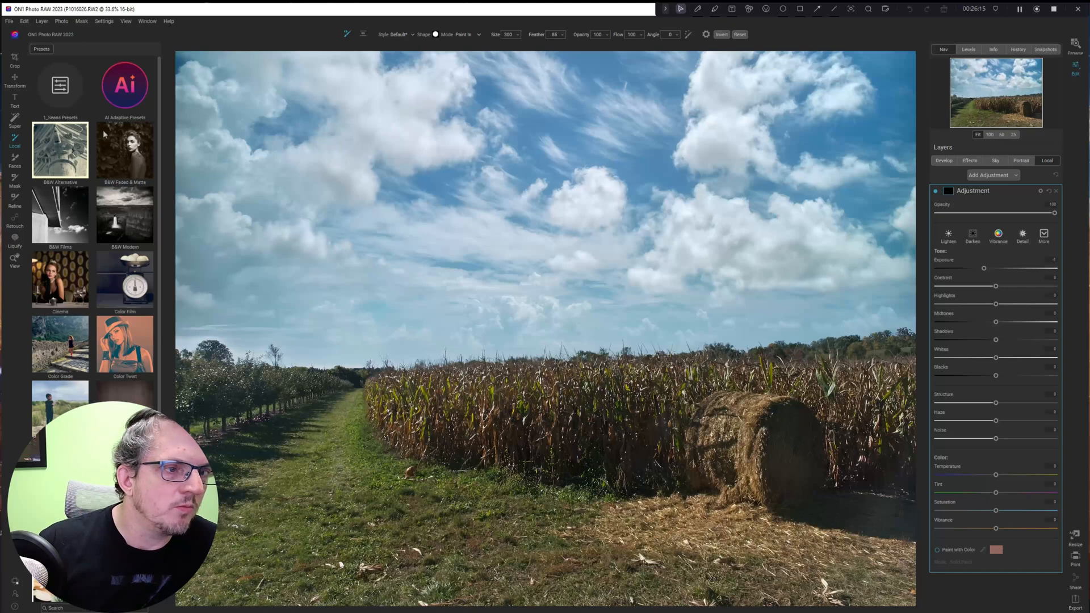
left_click(15, 180)
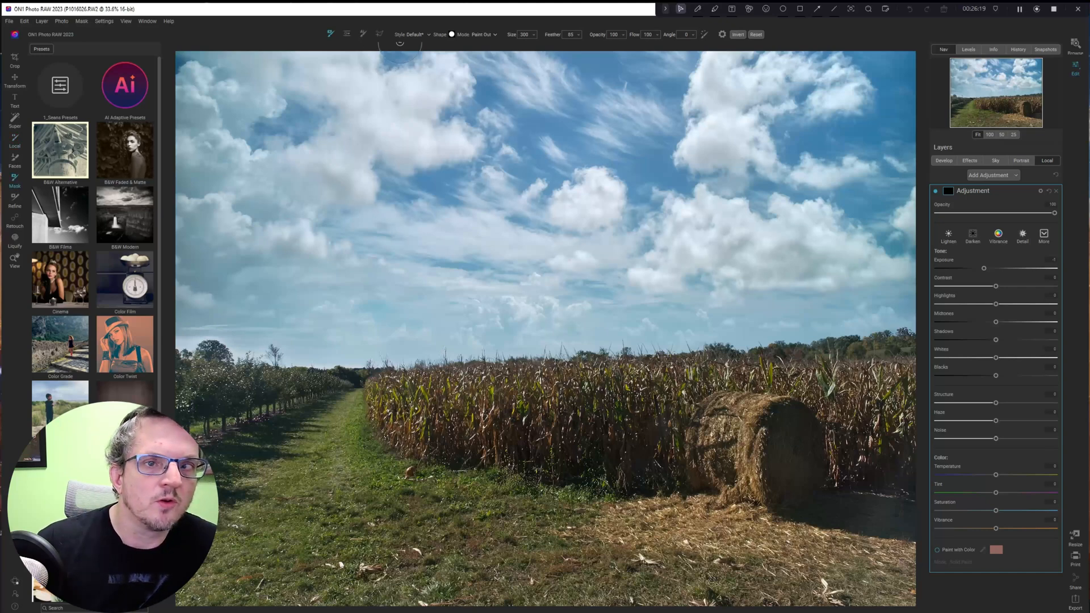
left_click(482, 35)
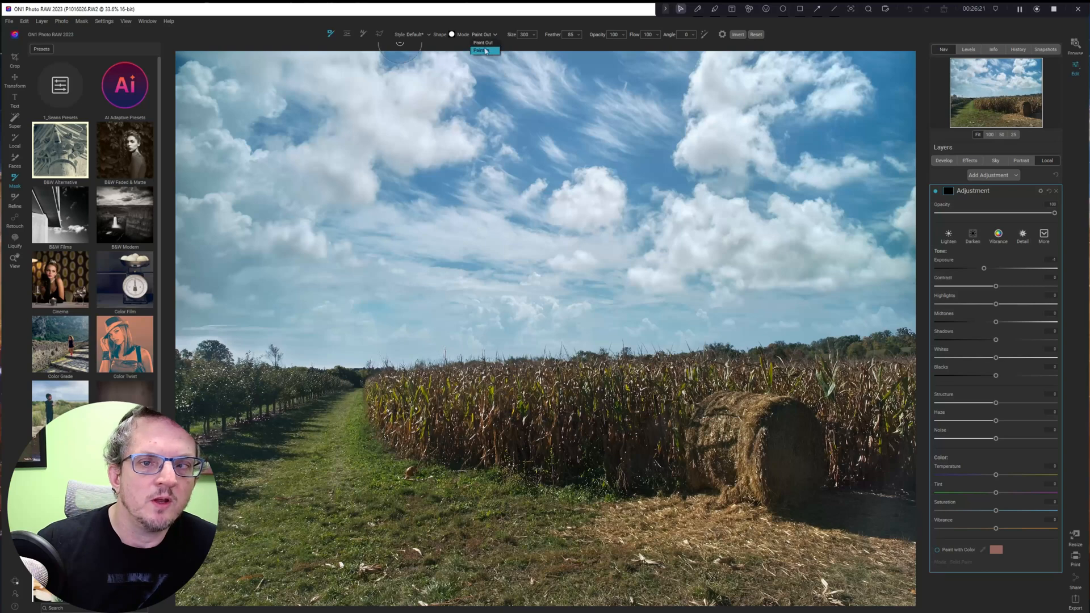
left_click(482, 45)
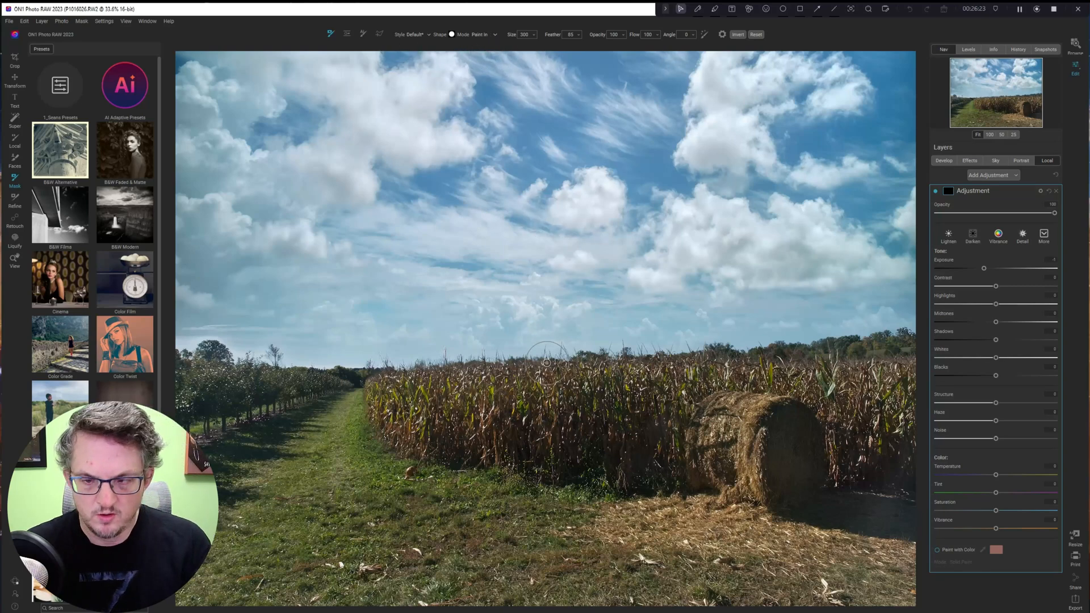
Paint the local adjustment across the corn stalks and hay bale with a brush of size 800 and feather 50
key("bracketright")
key("bracketright")
key("bracketright")
key("bracketright")
key("bracketright")
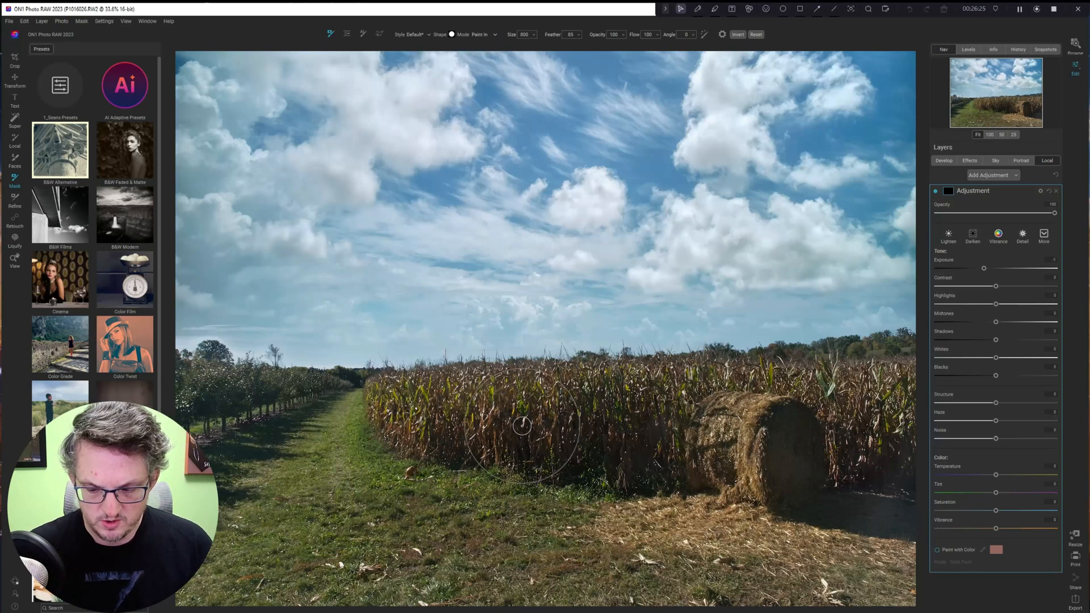
key("shift+bracketleft")
key("shift+bracketleft")
key("shift+bracketleft")
key("shift+bracketleft")
key("shift+bracketleft")
key("shift+bracketleft")
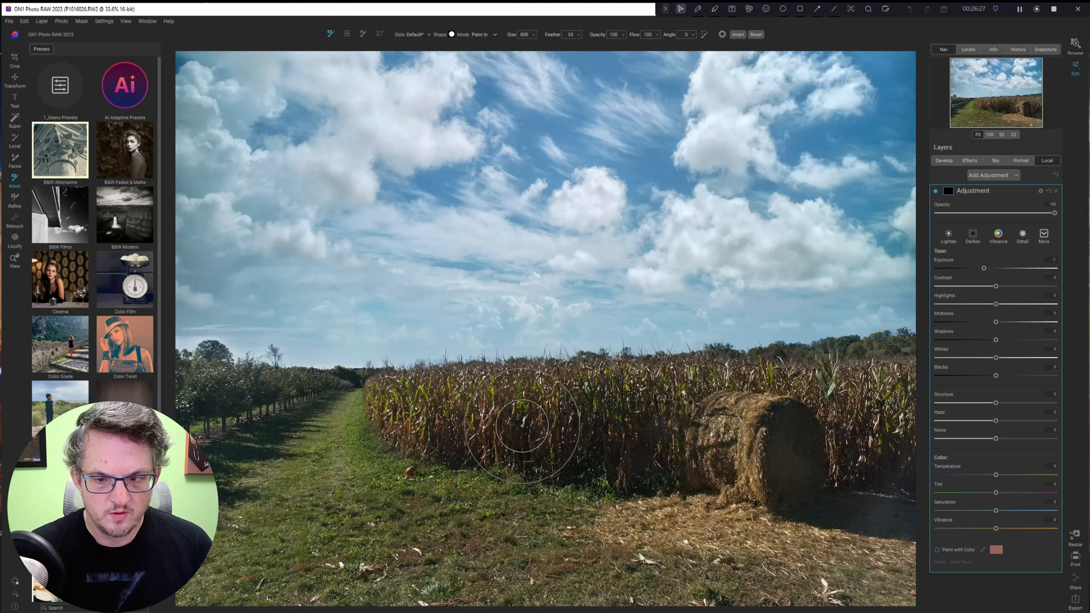
key("shift+bracketleft")
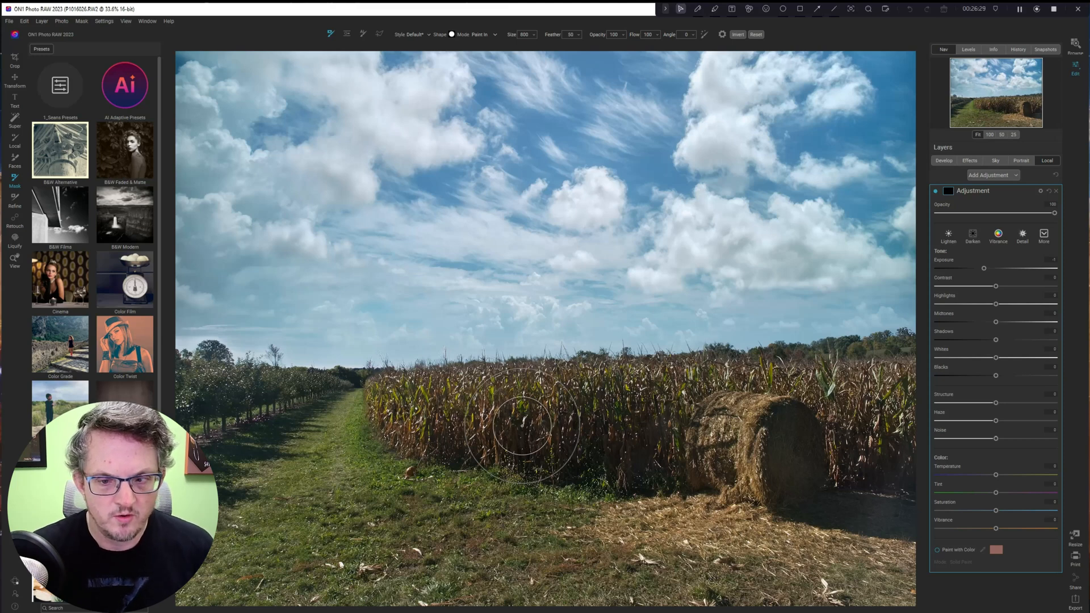
mouse_move(459, 432)
left_mouse_down()
mouse_move(775, 449)
mouse_move(870, 429)
mouse_move(880, 451)
mouse_move(867, 476)
mouse_move(878, 458)
left_mouse_up()
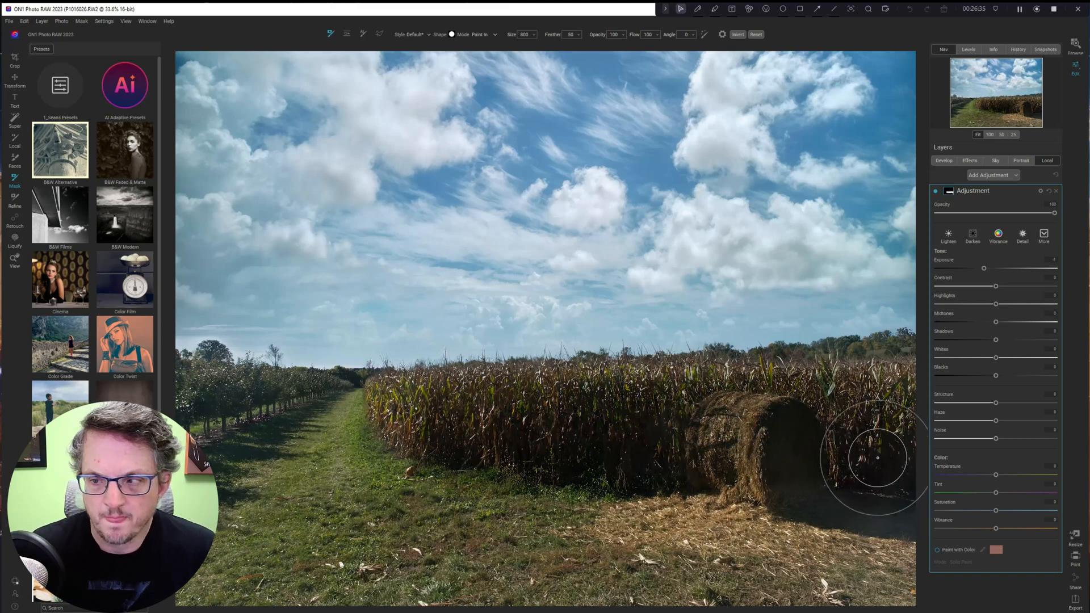
Reset the local adjustment's Exposure to neutral, raise its Shadows to about 10 and lift its Midtones slightly
double_click(950, 261)
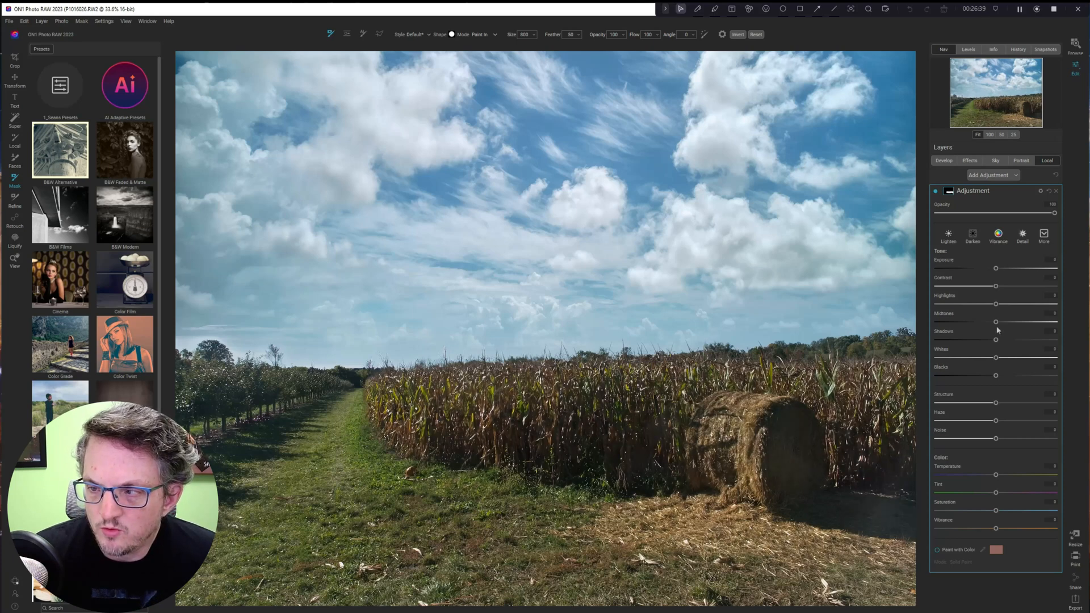
mouse_move(997, 340)
left_mouse_down()
mouse_move(1010, 343)
mouse_move(1002, 339)
left_mouse_up()
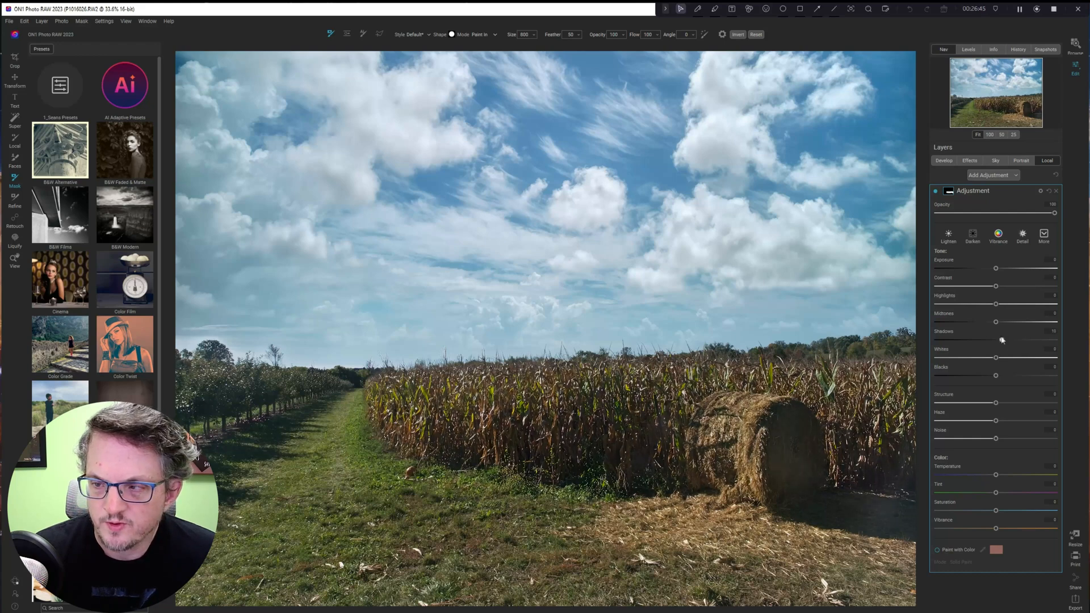
left_click_drag(997, 322, 1002, 323)
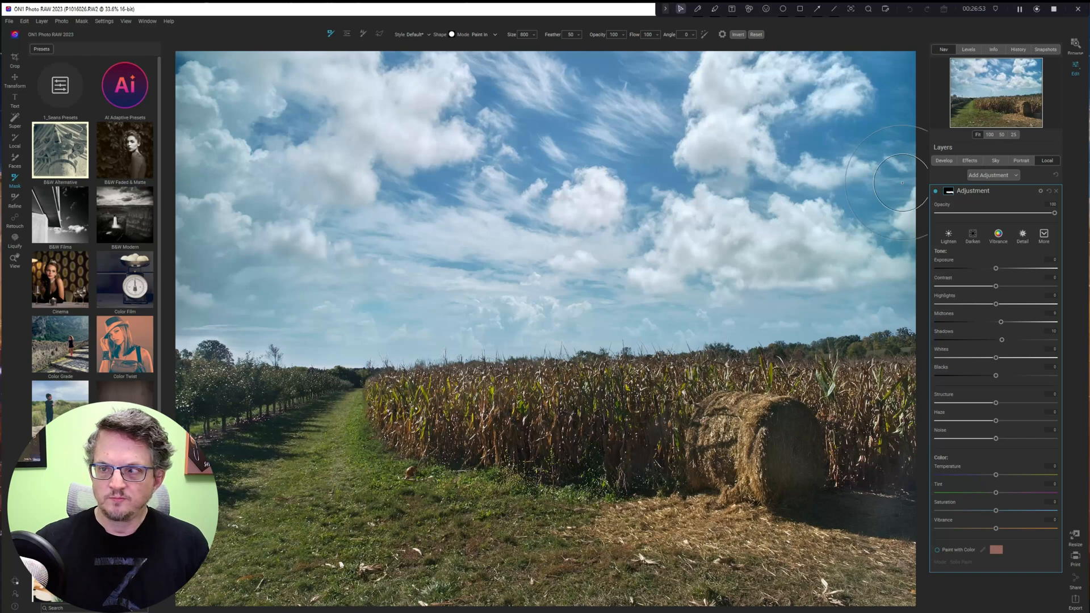
Show the local adjustment's mask as a red overlay and extend the painted area over the near end of the corn rows beside the path
left_click(954, 194)
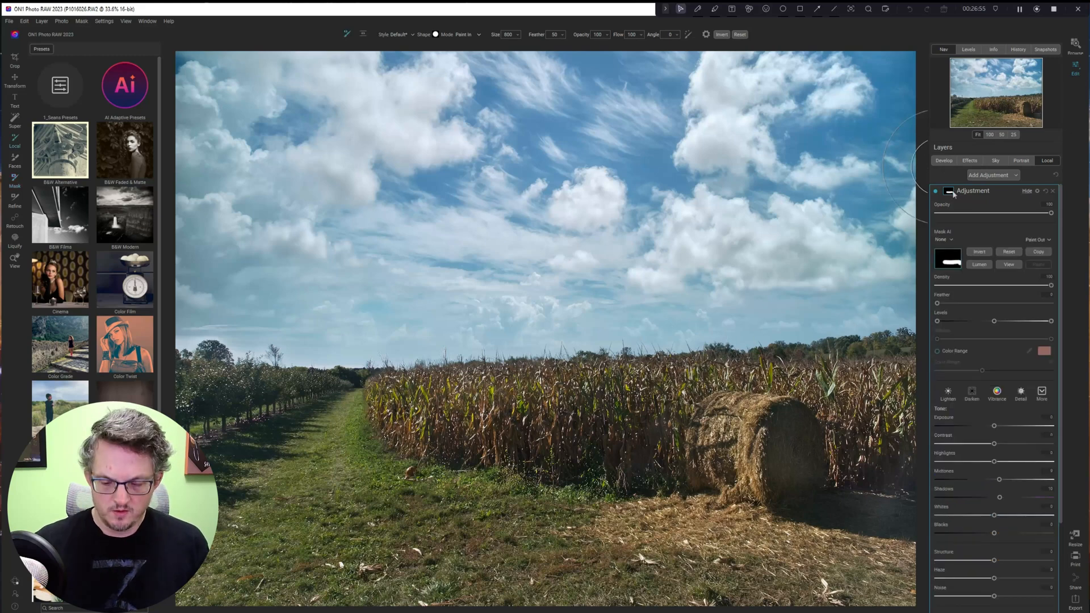
key("o")
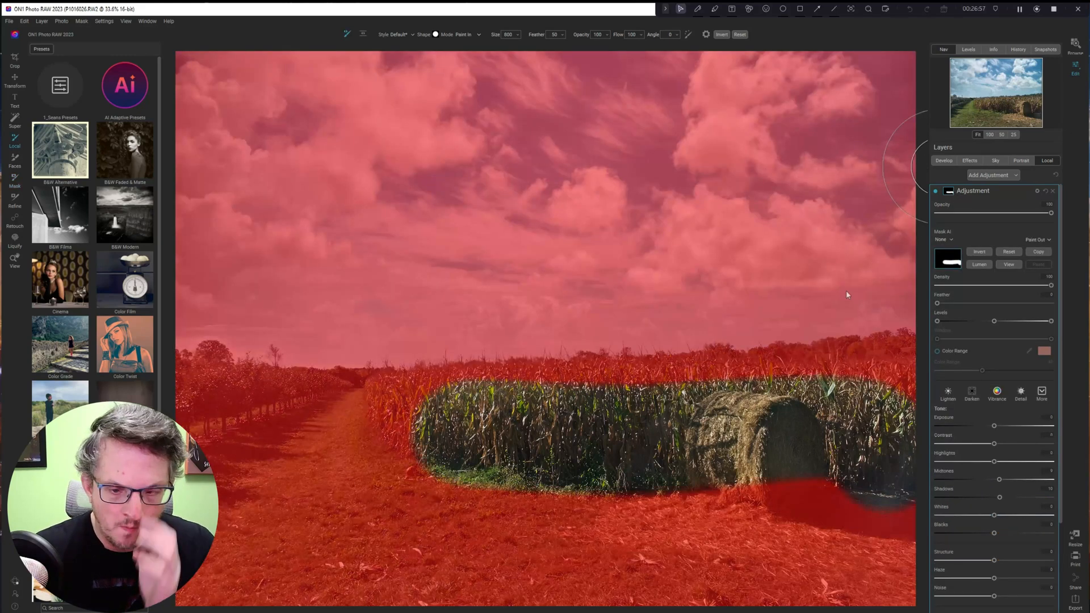
mouse_move(449, 435)
left_mouse_down()
mouse_move(397, 429)
mouse_move(412, 406)
mouse_move(426, 431)
left_mouse_up()
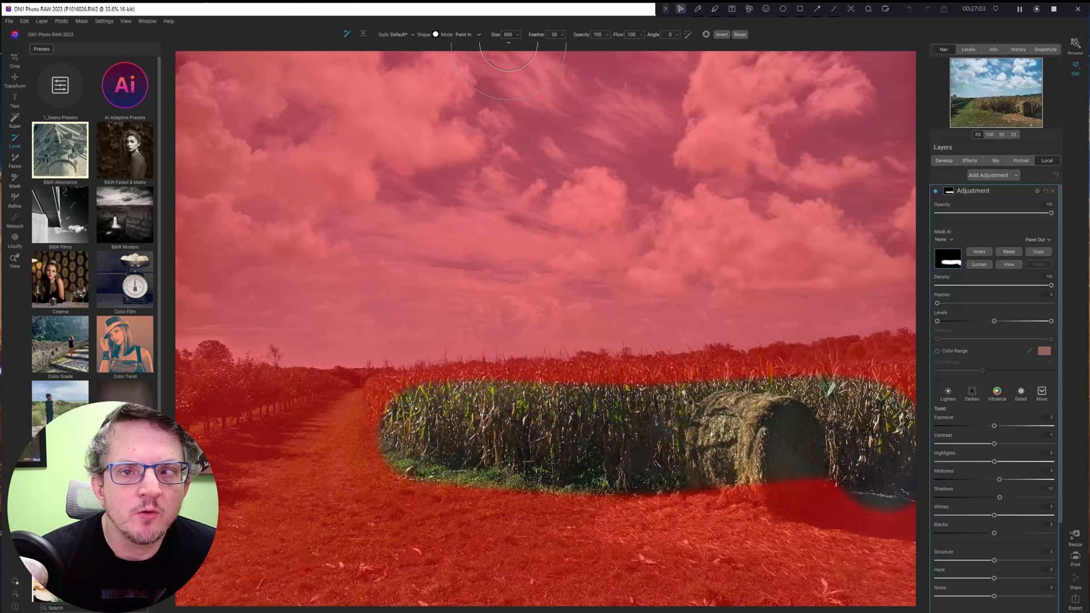
Lower the adjustment brush's opacity to 22
left_click(607, 34)
left_click_drag(605, 44, 572, 45)
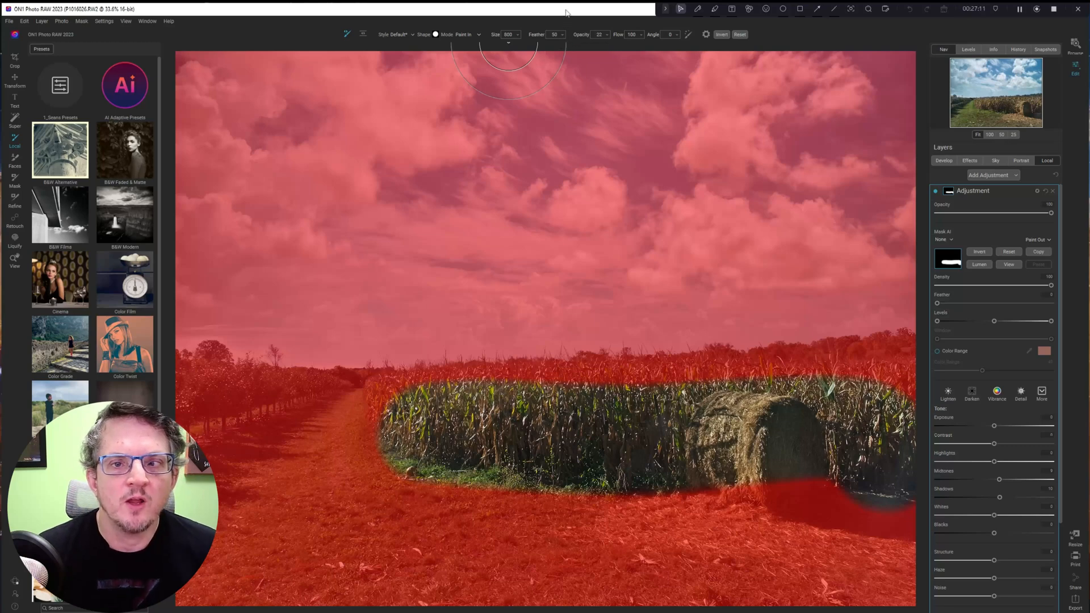
Paint out the local adjustment partially across the corn stalks and hay bale at 22 brush opacity, and hide the red mask overlay
left_click(479, 34)
left_click(462, 45)
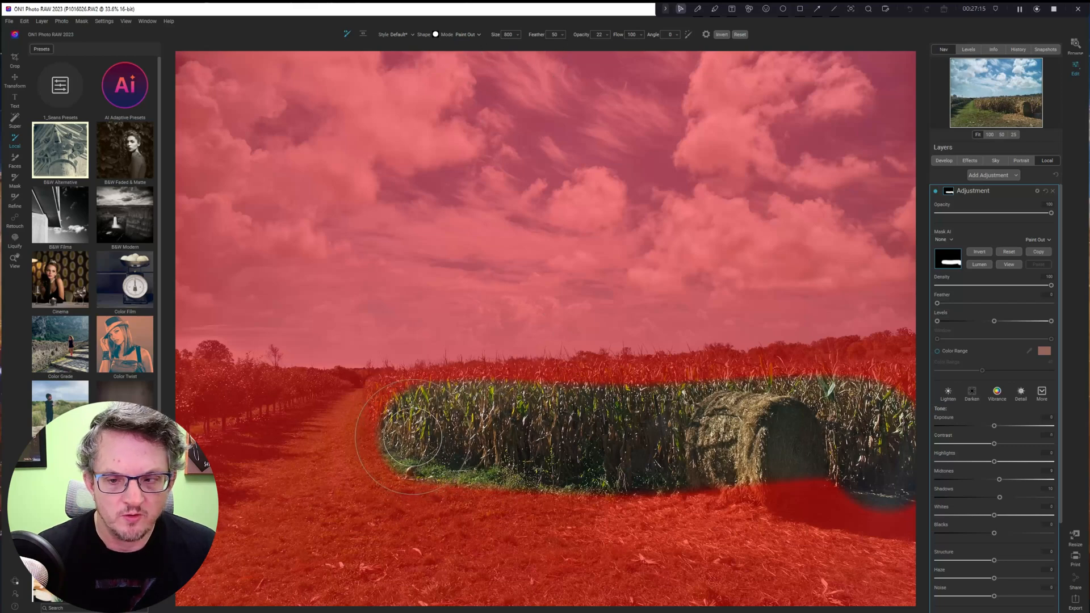
left_click(434, 439)
left_click_drag(433, 439, 915, 433)
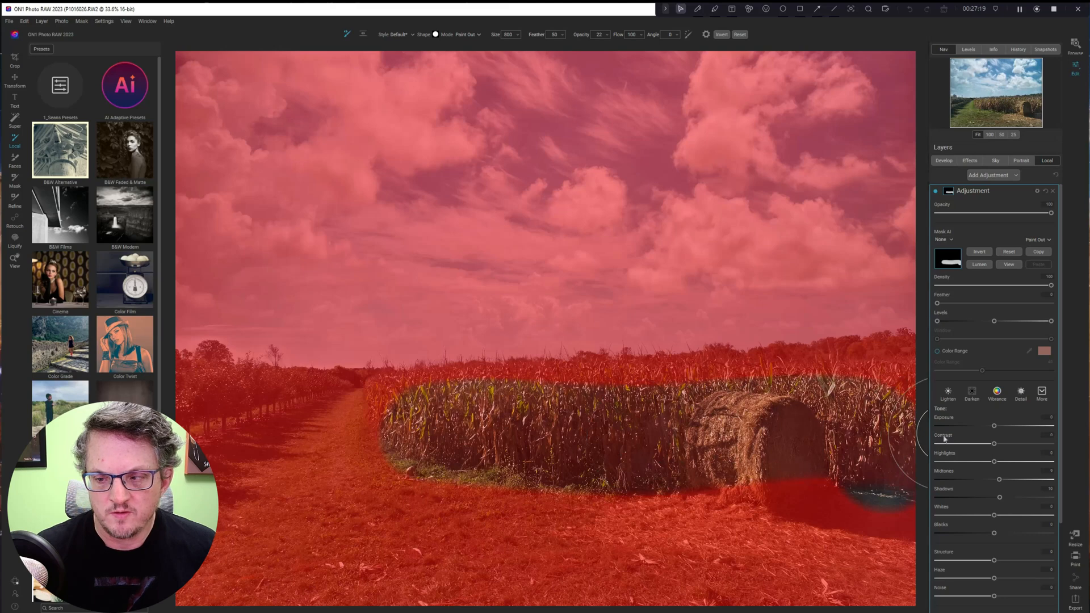
key("o")
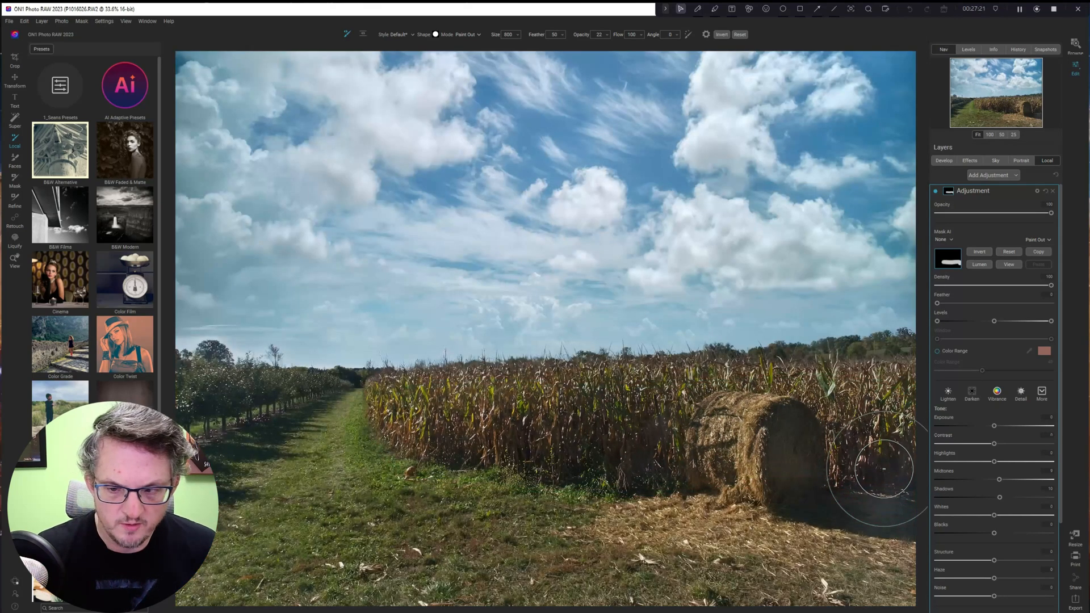
Compare the photo with the local adjustment off and on, and collapse the adjustment's settings
left_click(935, 192)
left_click(935, 192)
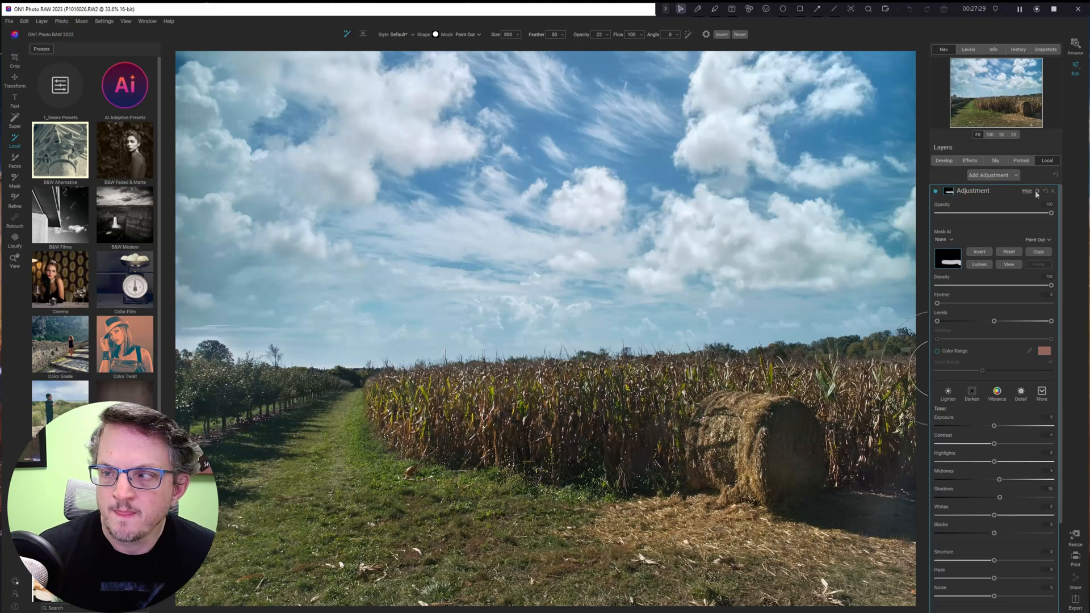
left_click(1028, 191)
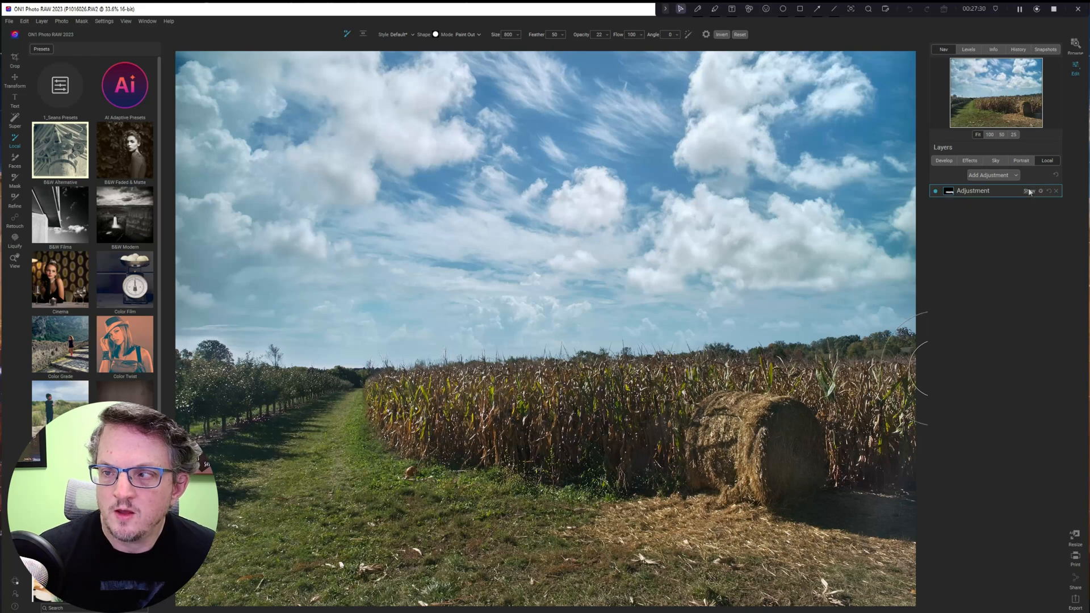
Collapse the existing Tone Enhancer in Effects and add a second Tone Enhancer filter
left_click(972, 162)
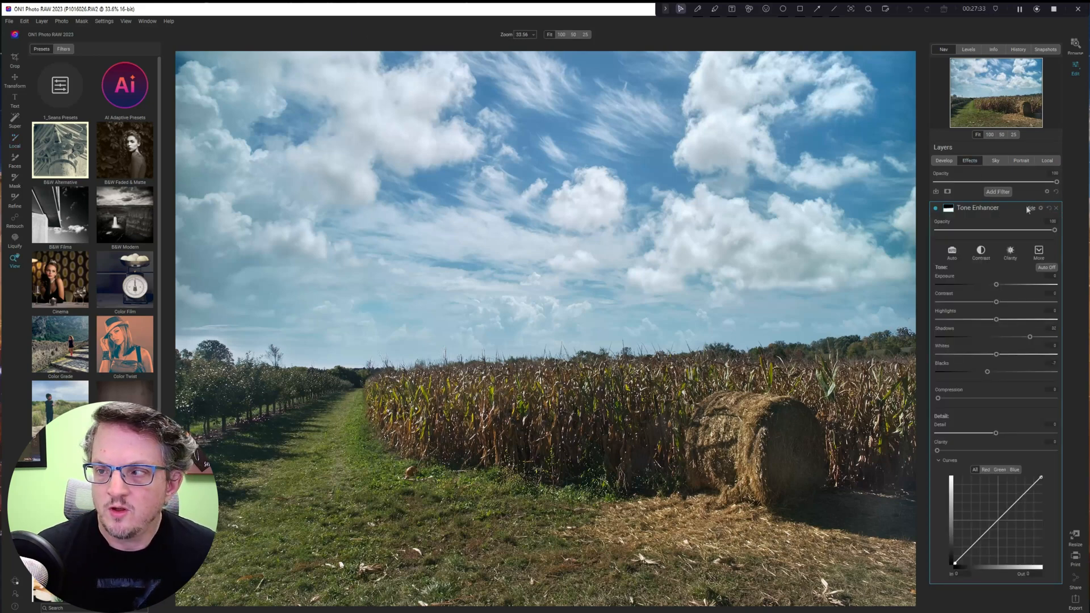
left_click(1028, 208)
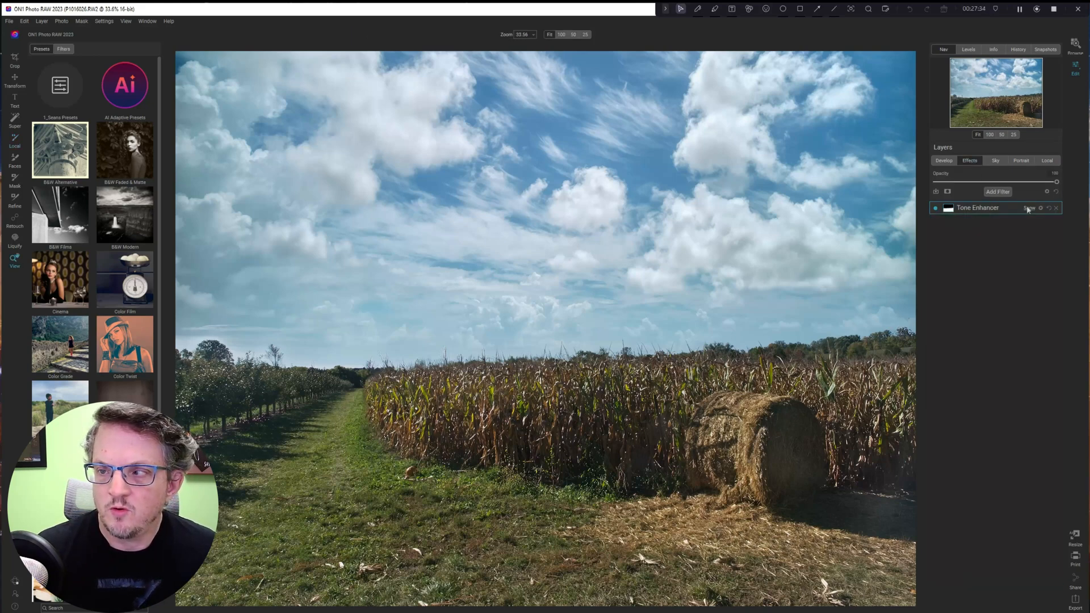
left_click(999, 193)
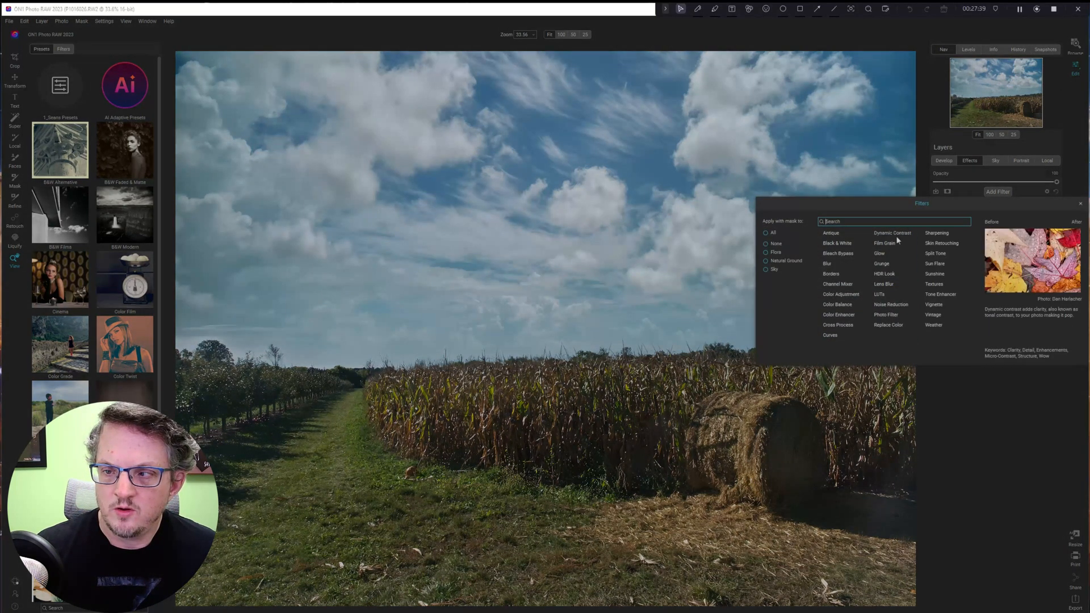
left_click(943, 294)
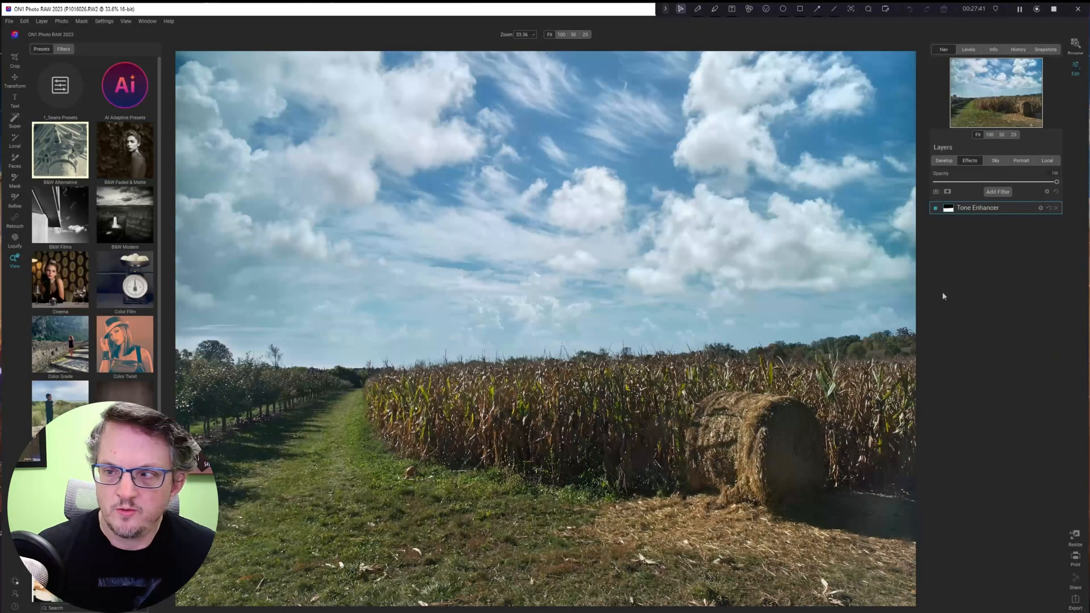
Limit the new Tone Enhancer to the trees with a Flora AI mask set to Paint In, and close the mask options
left_click(948, 208)
left_click(944, 257)
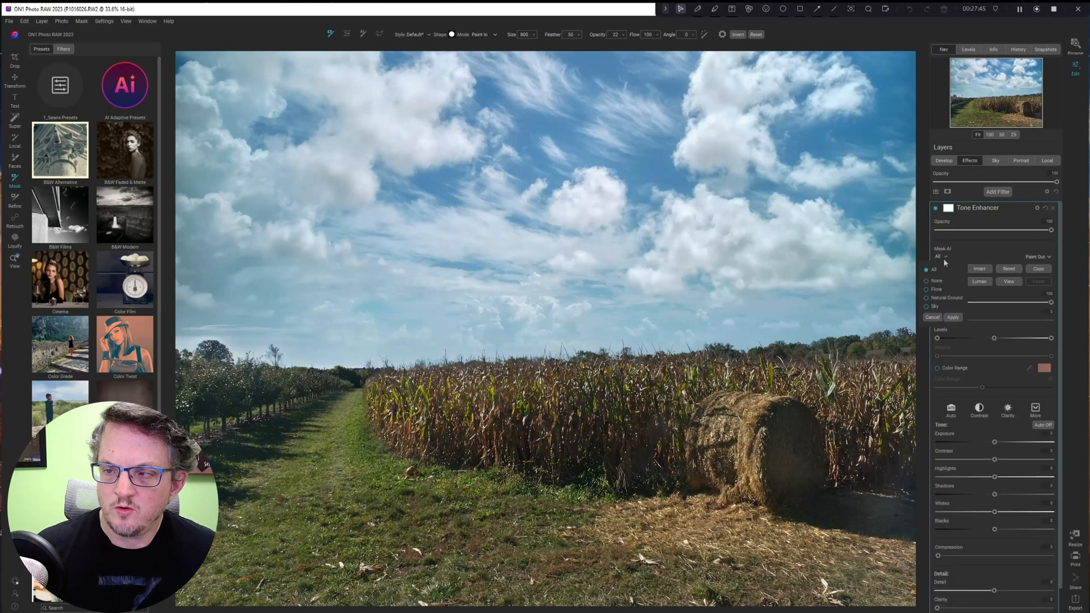
left_click(940, 288)
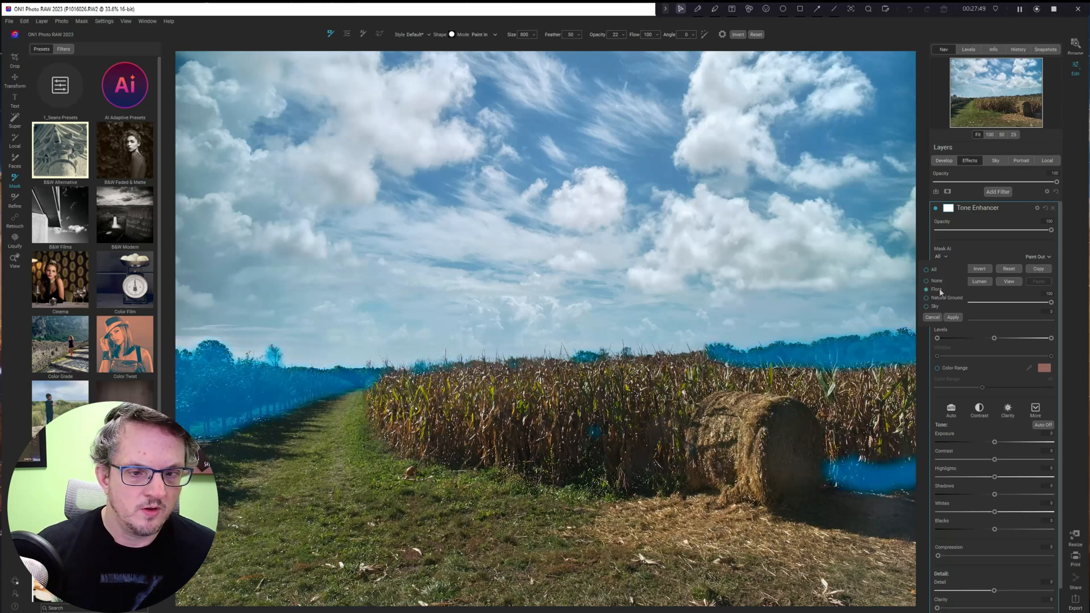
left_click(953, 317)
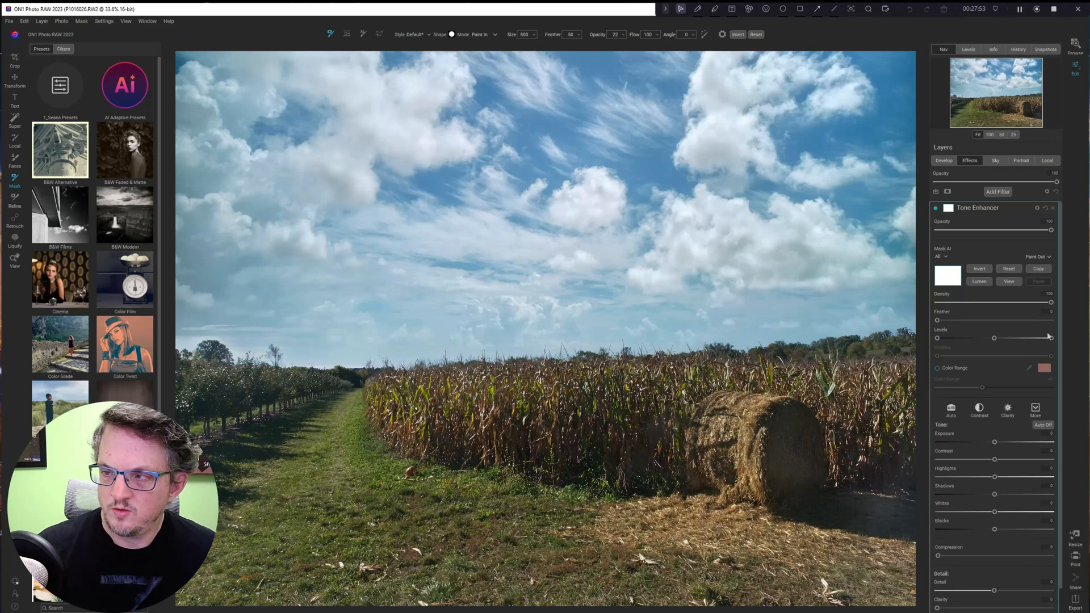
left_click(1041, 259)
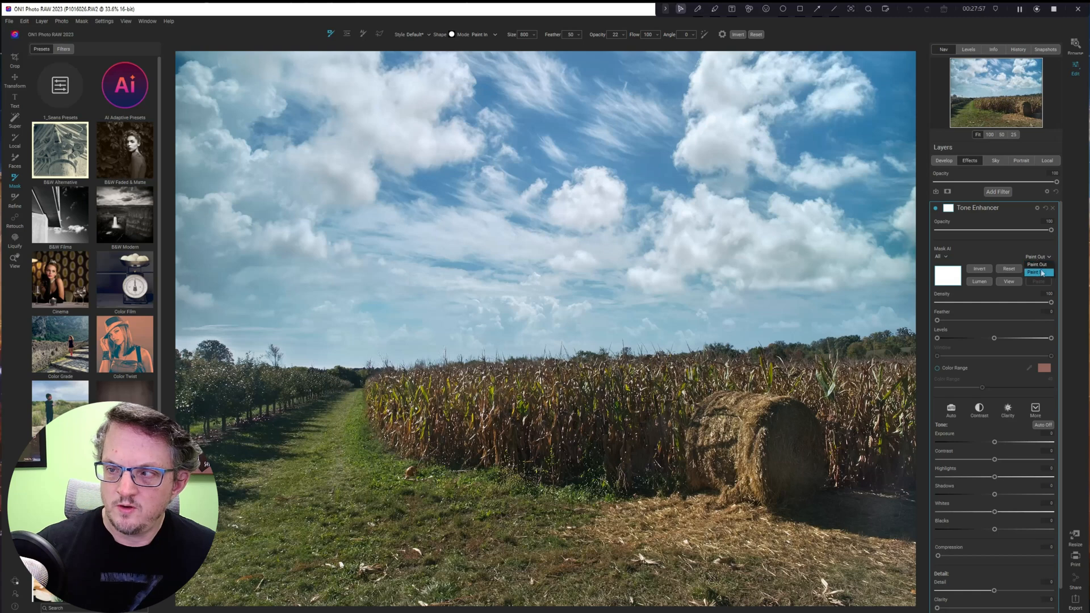
left_click(1041, 271)
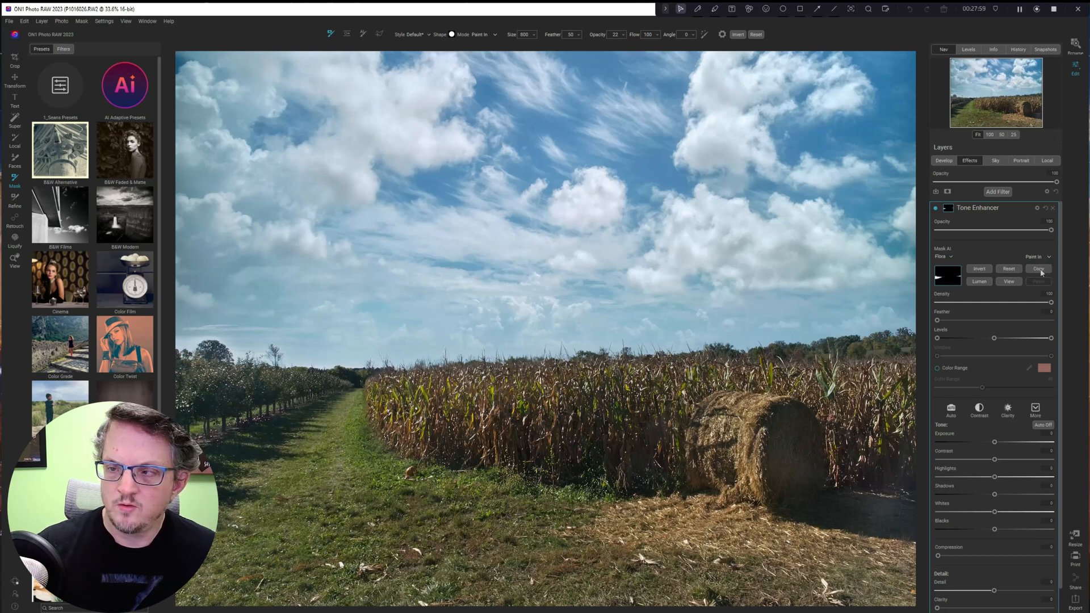
left_click(948, 209)
left_click(947, 209)
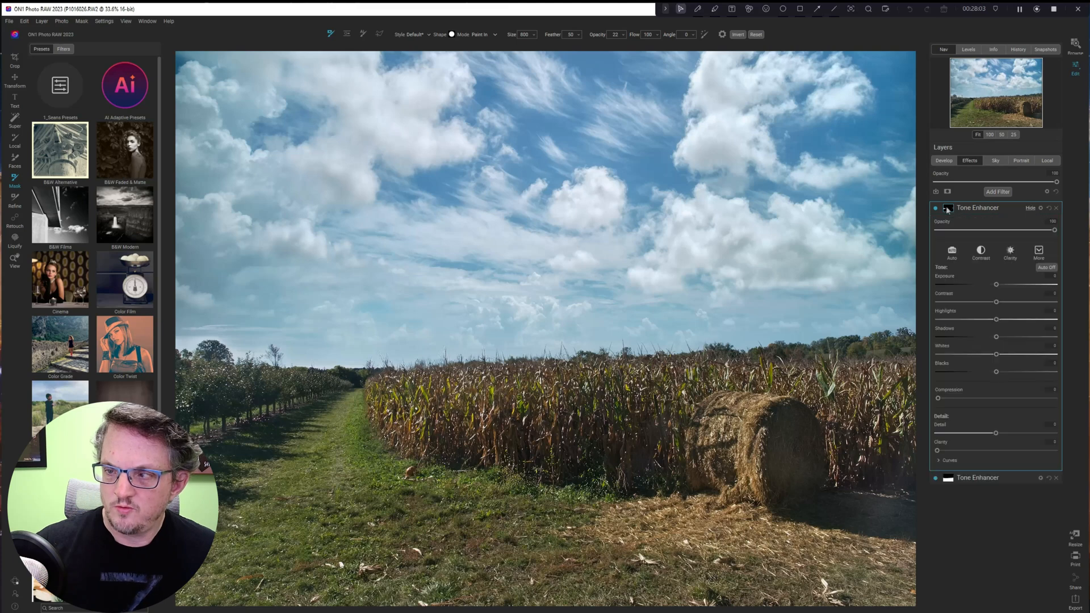
Apply the Contrast style to the Flora-masked Tone Enhancer, reduce its Contrast amount, lift Shadows slightly and lower Blacks slightly
left_click(1039, 252)
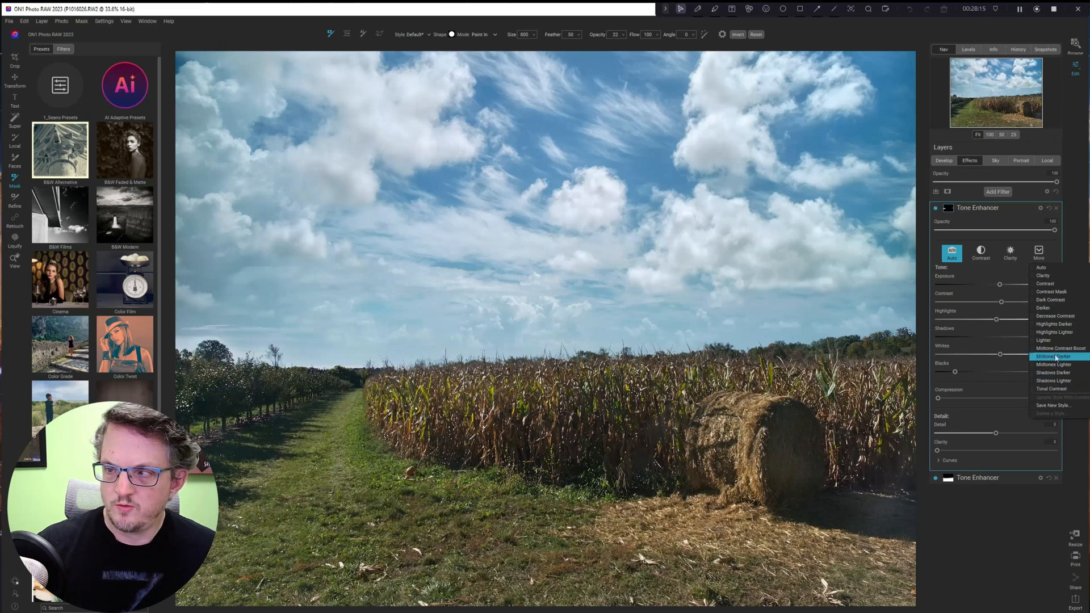
left_click(1058, 284)
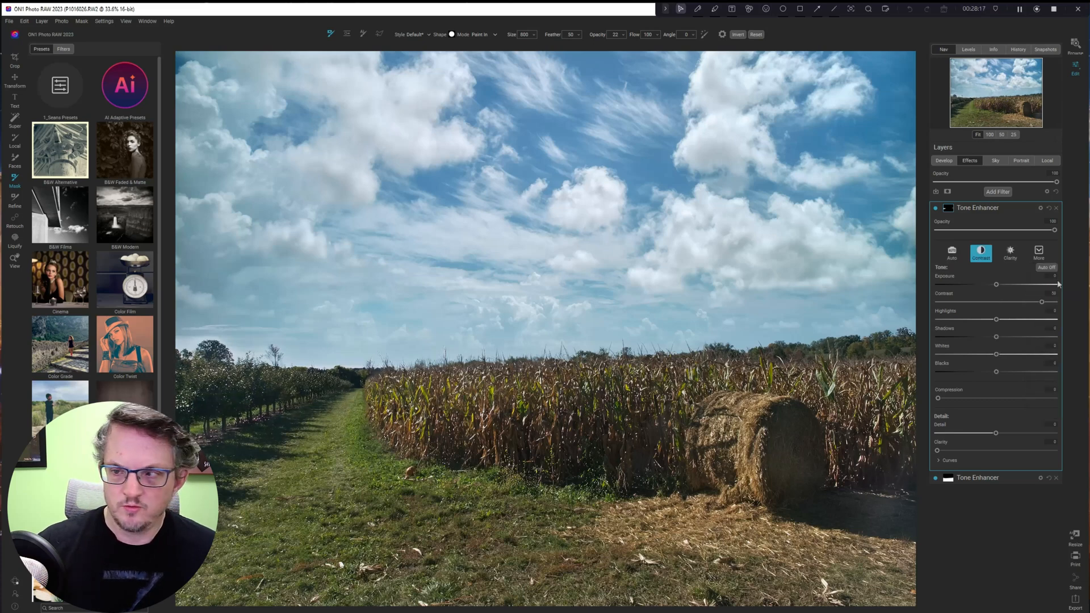
left_click_drag(1042, 302, 1017, 306)
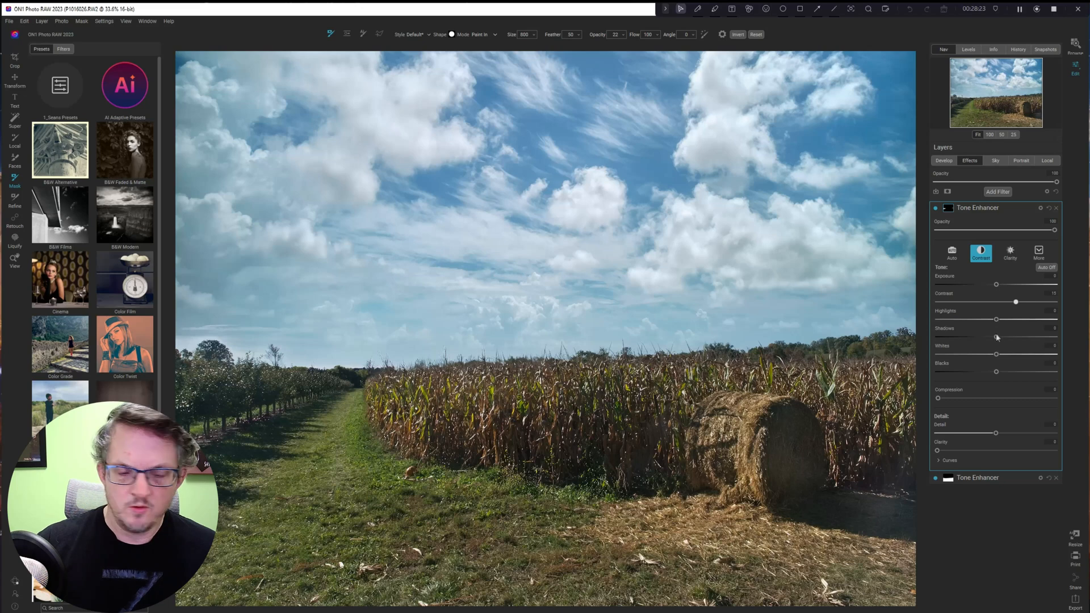
left_click_drag(997, 337, 1004, 337)
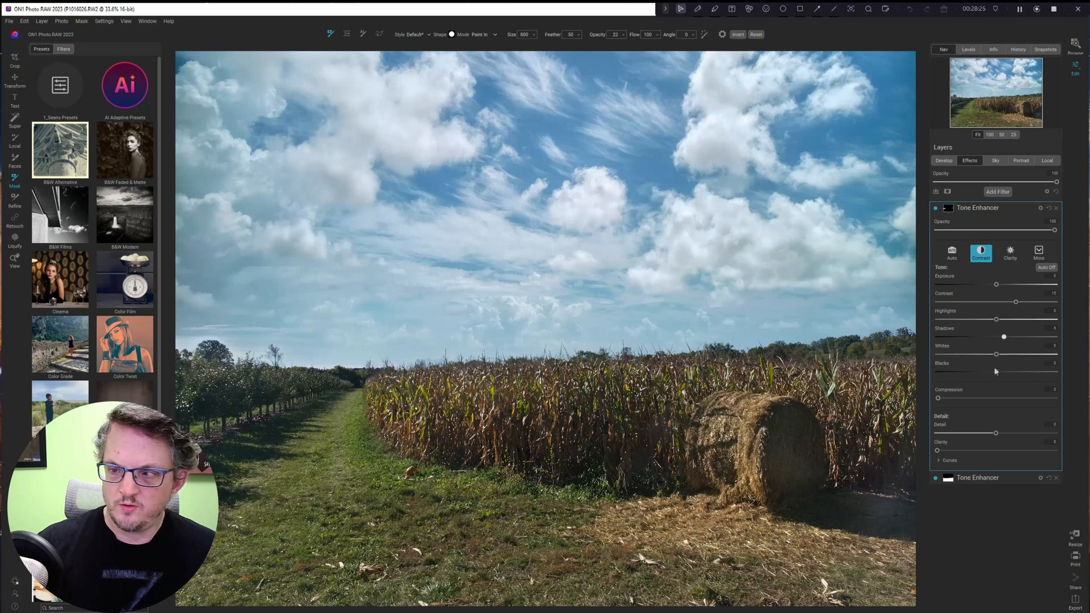
left_click_drag(995, 375, 991, 374)
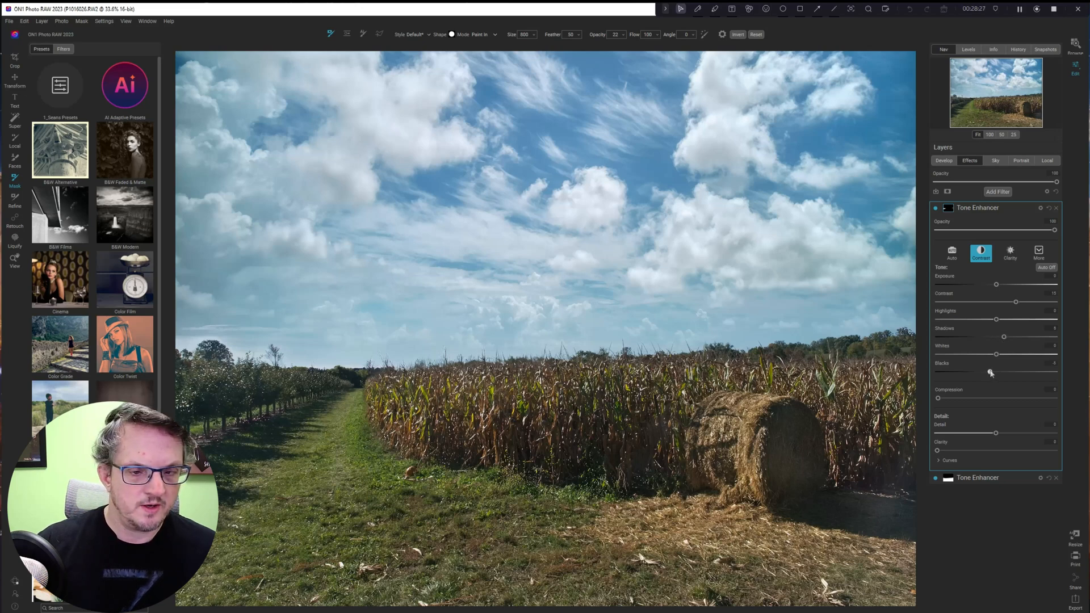
Compare the trees with the Flora-masked Tone Enhancer switched off and on several times
left_click(935, 208)
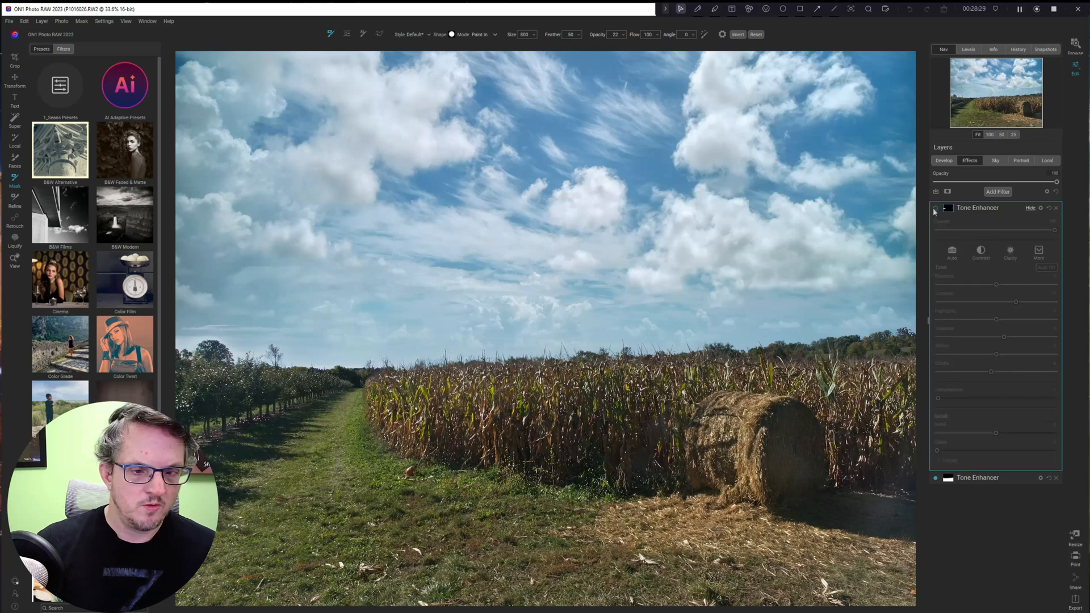
left_click(935, 209)
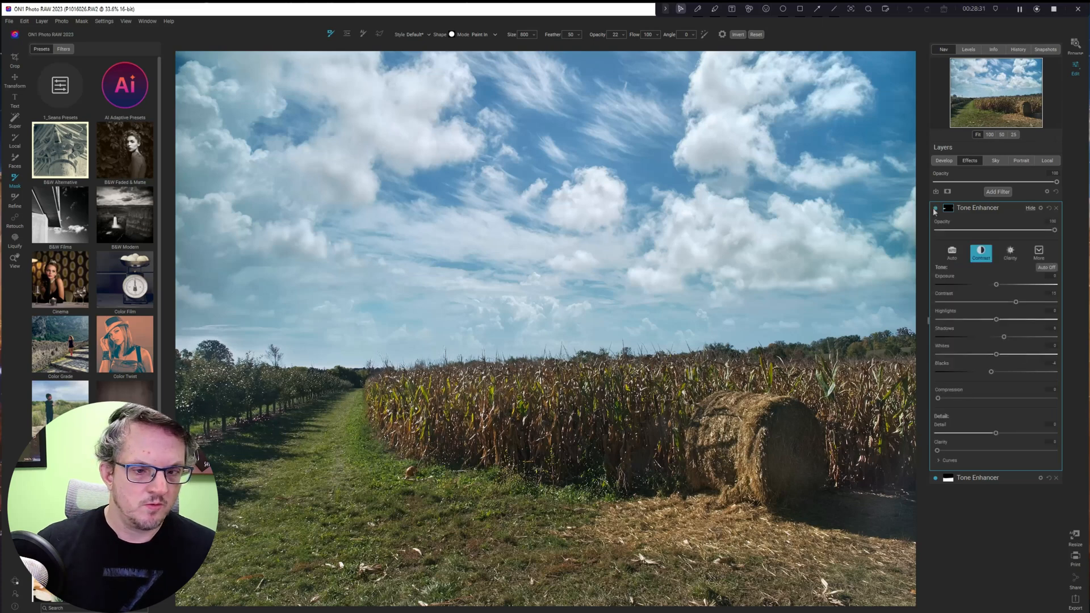
left_click(935, 209)
left_click(935, 209)
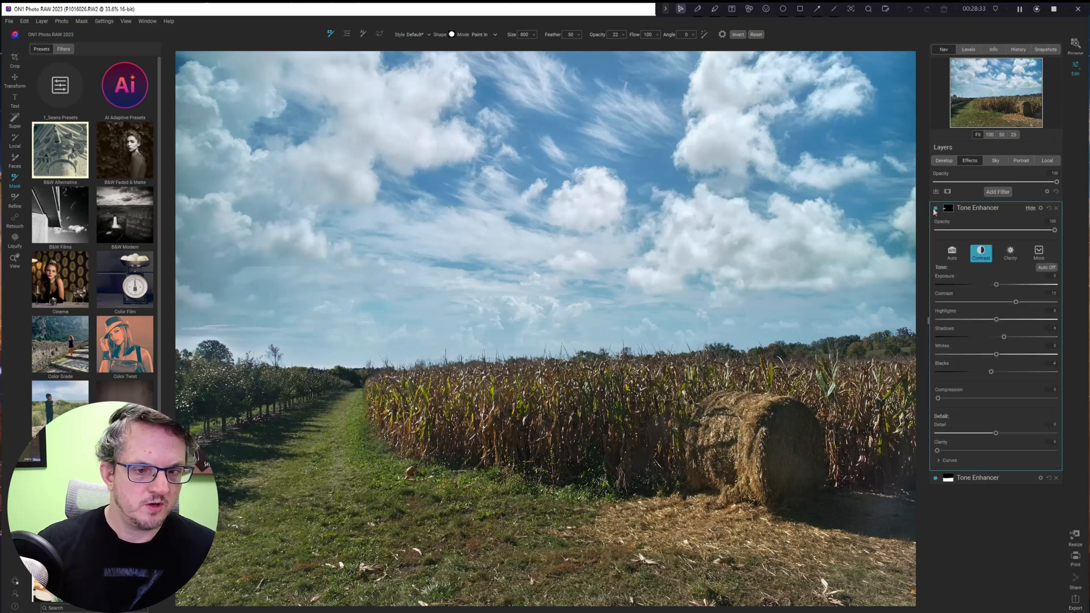
left_click(935, 210)
left_click(935, 210)
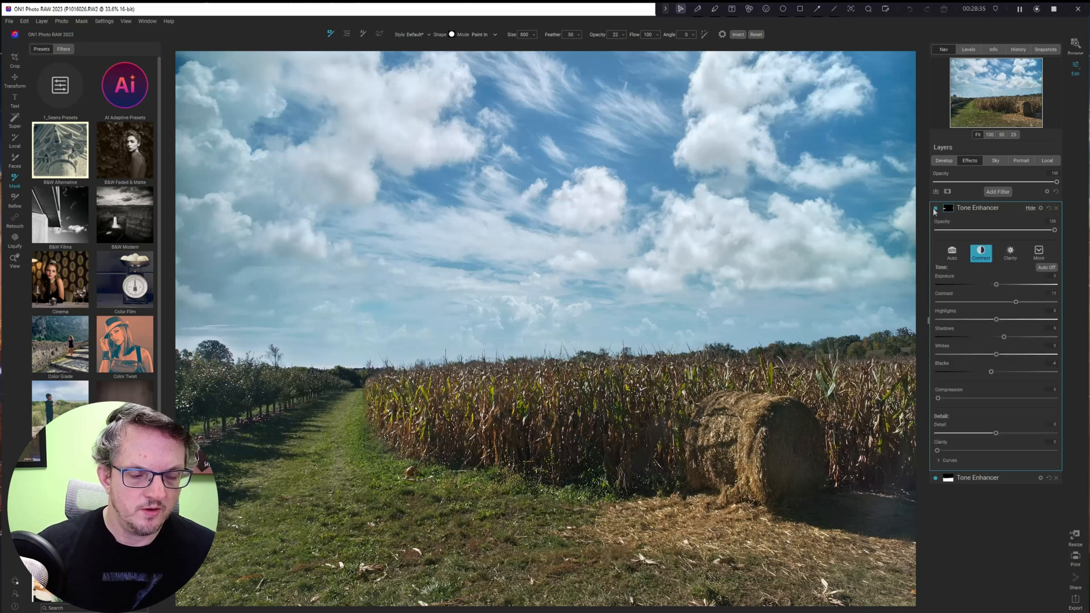
left_click(935, 209)
left_click(935, 210)
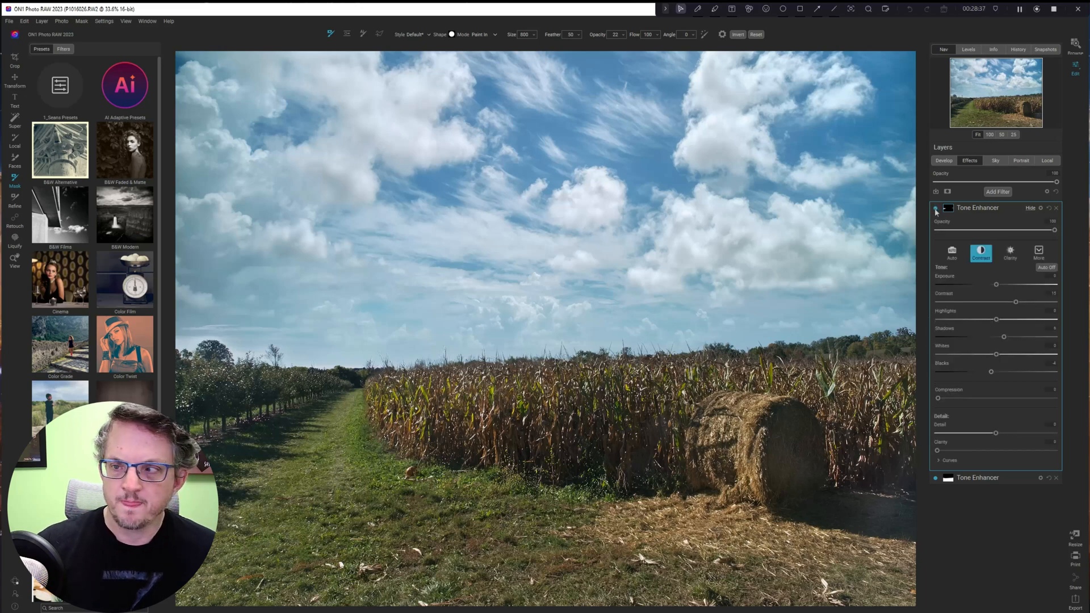
Collapse the Flora-masked Tone Enhancer's settings and compare the whole edit with the original photo
left_click(1030, 208)
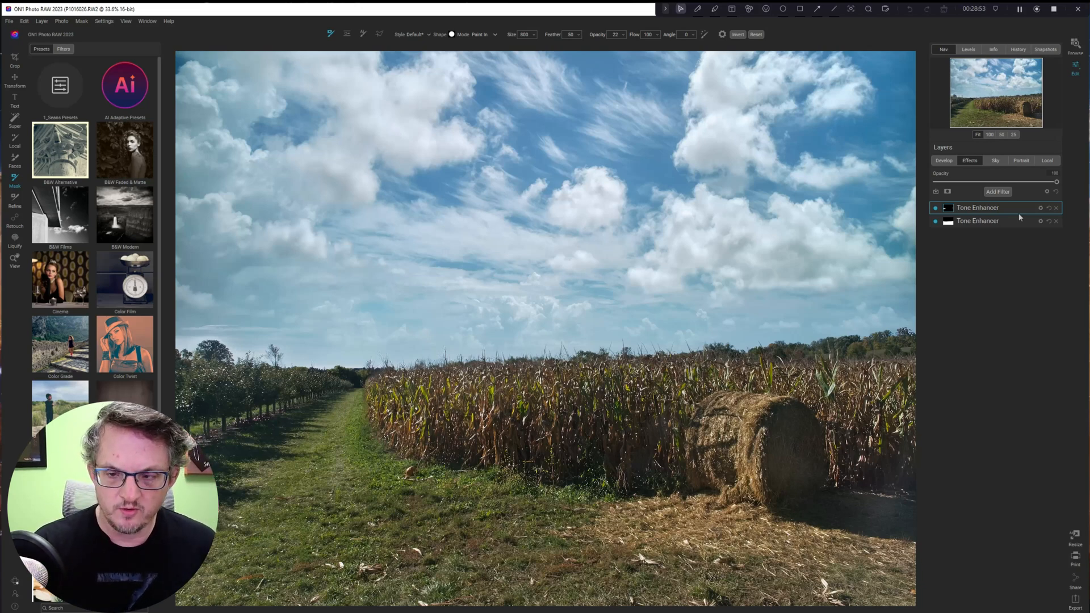
key("backslash")
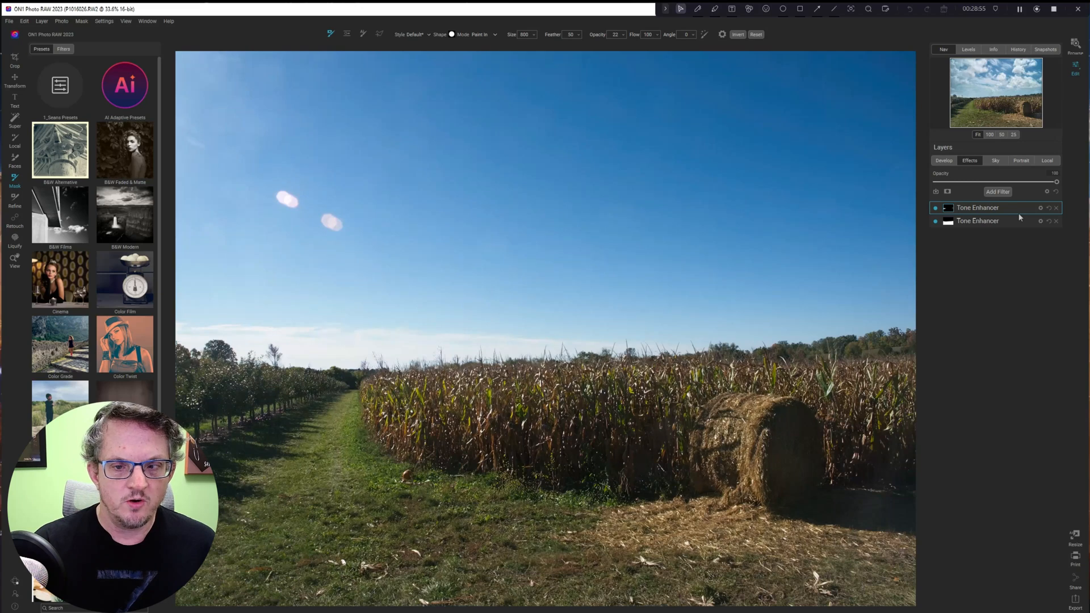
key("backslash")
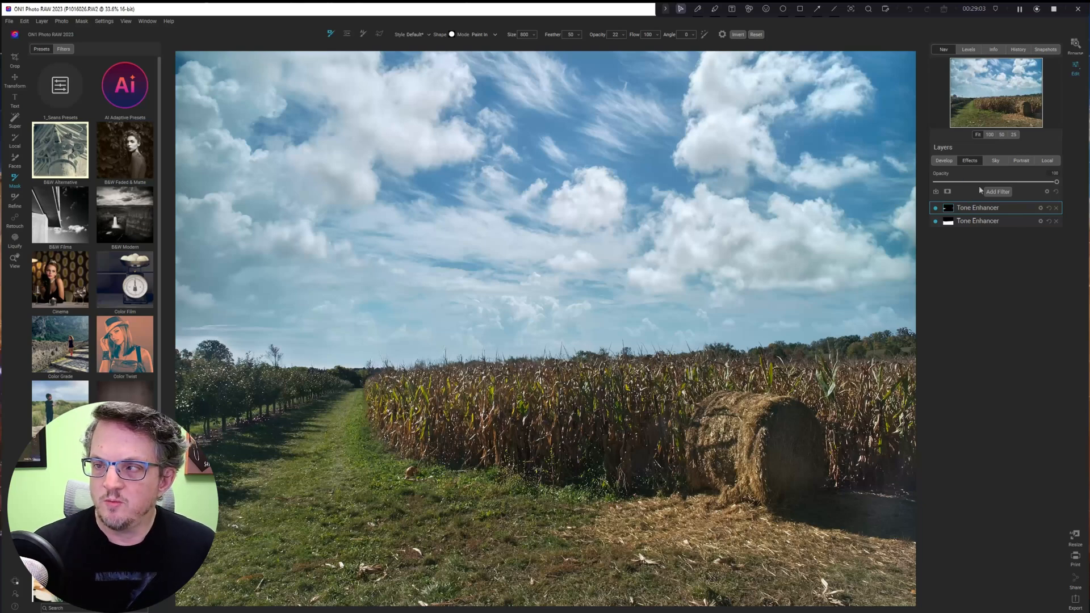
left_click(999, 192)
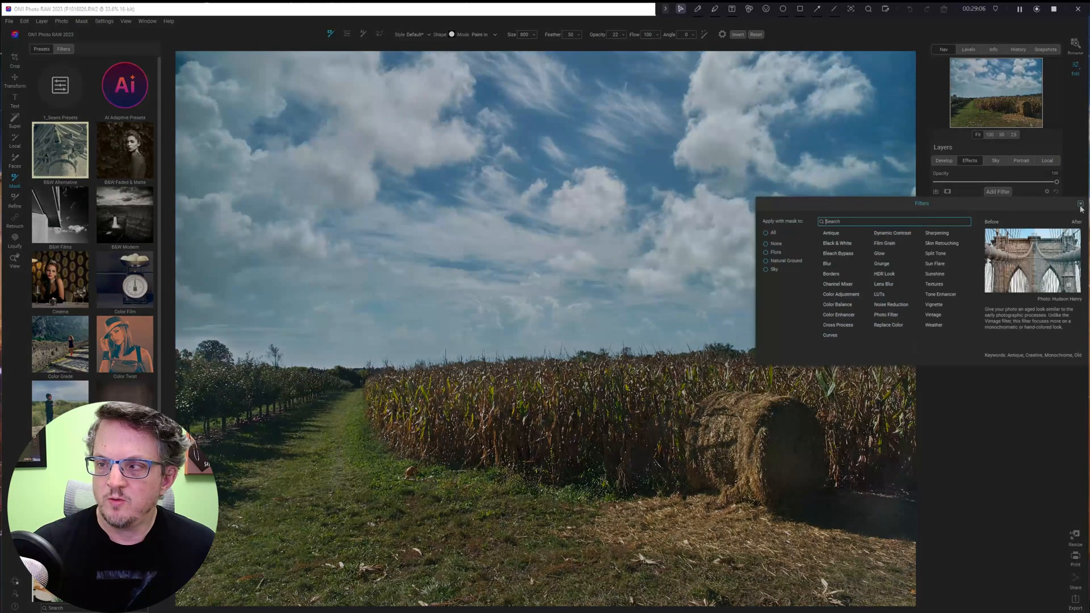
left_click(1081, 204)
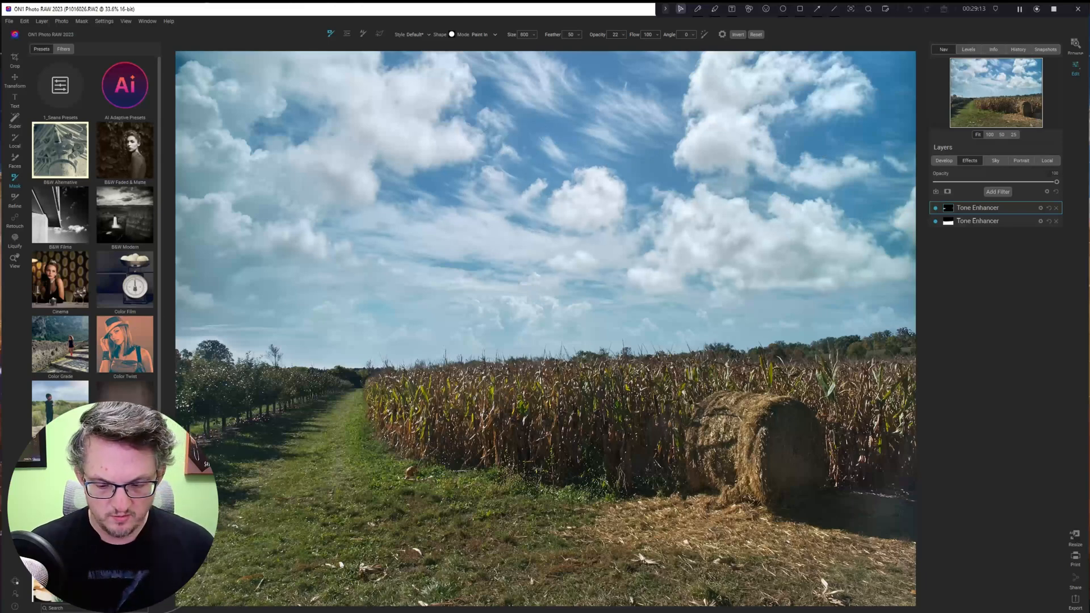
Show the filmstrip below the edited photo and browse to the images after the cornfield shot
key("ctrl+Down")
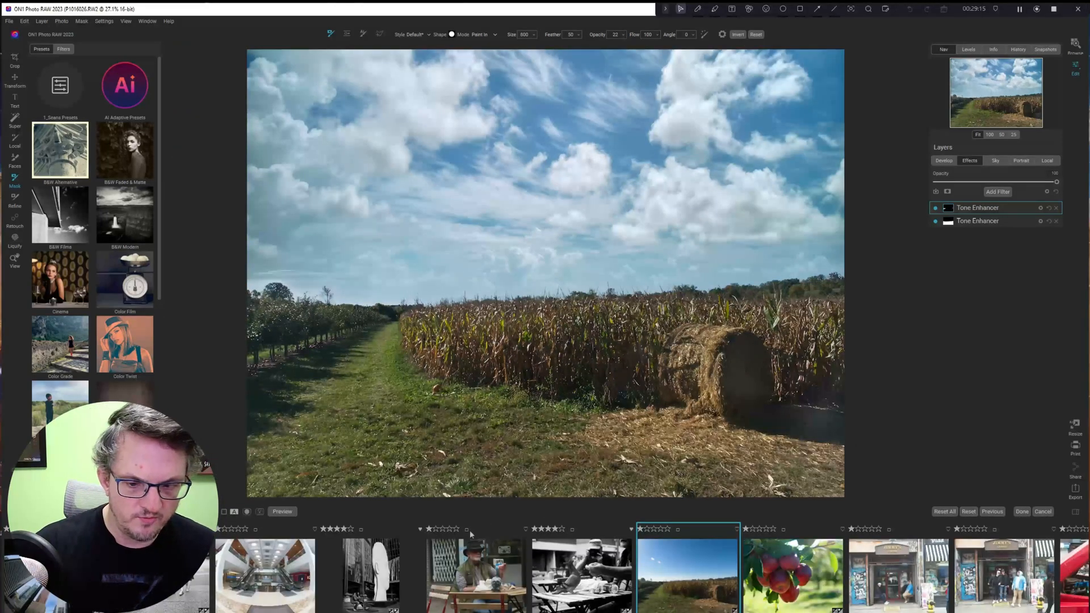
scroll(818, 582, "down", 4)
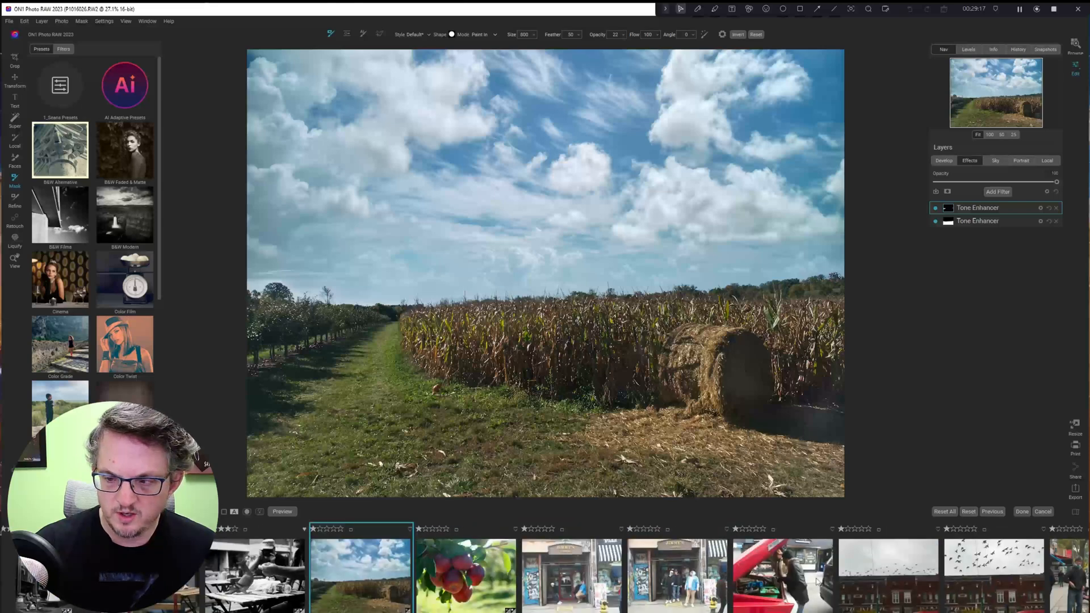